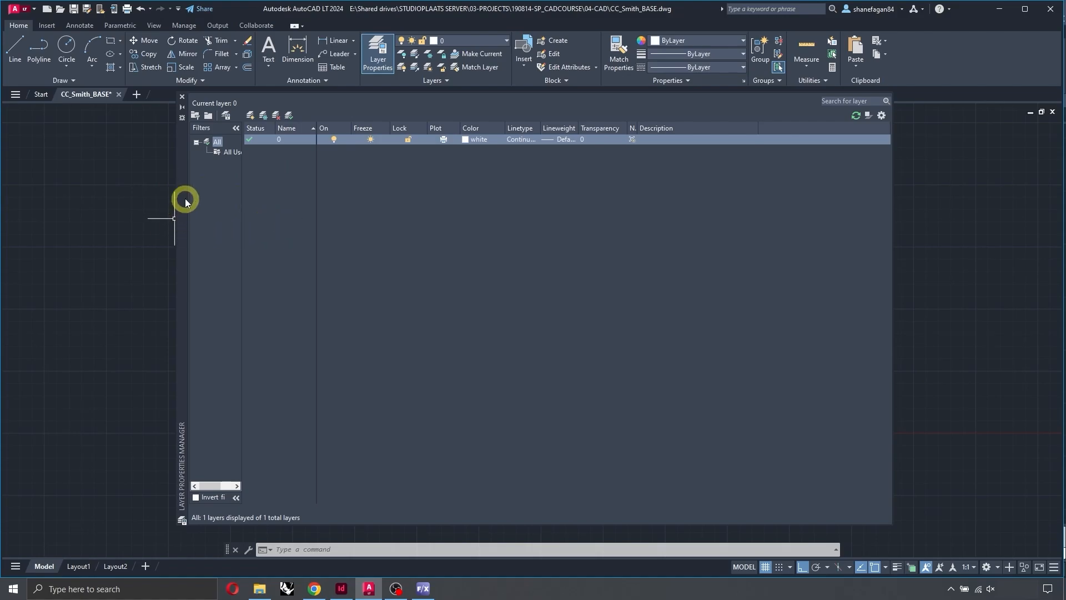
Step: Create a new layer named L-CURB
mouse_move(185, 198)
left_mouse_down()
mouse_move(285, 240)
mouse_move(633, 262)
mouse_move(552, 272)
mouse_move(402, 231)
mouse_move(204, 200)
mouse_move(195, 238)
left_mouse_up()
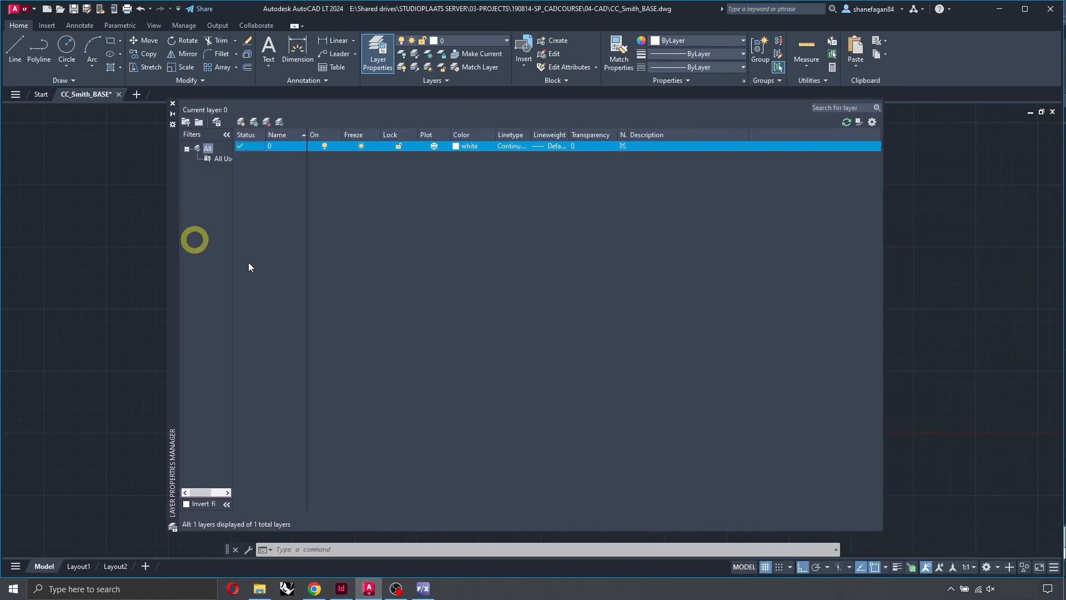
left_click(241, 122)
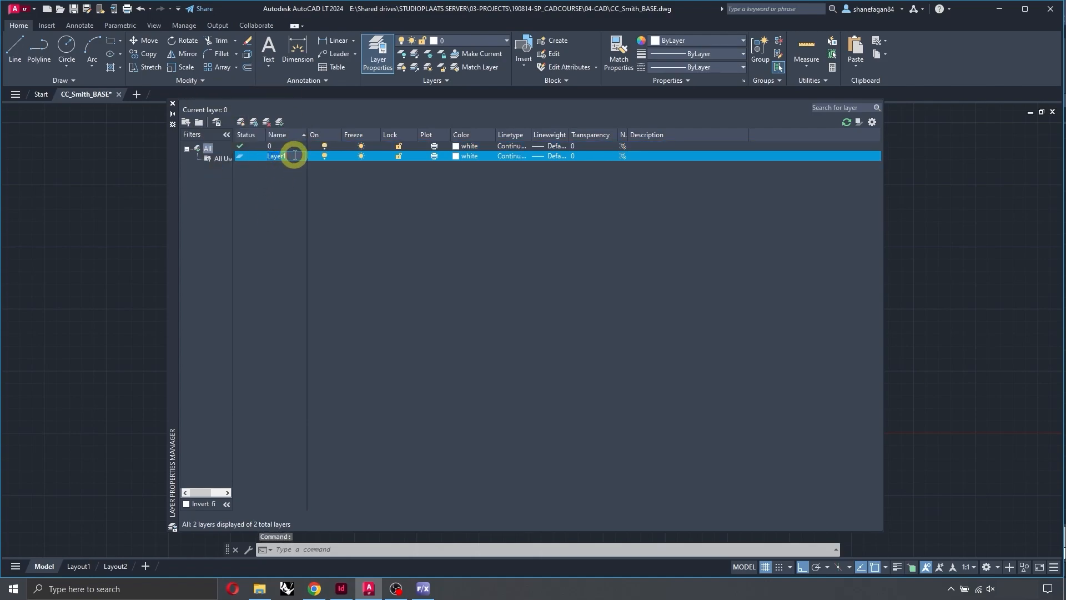
left_click_drag(295, 155, 266, 158)
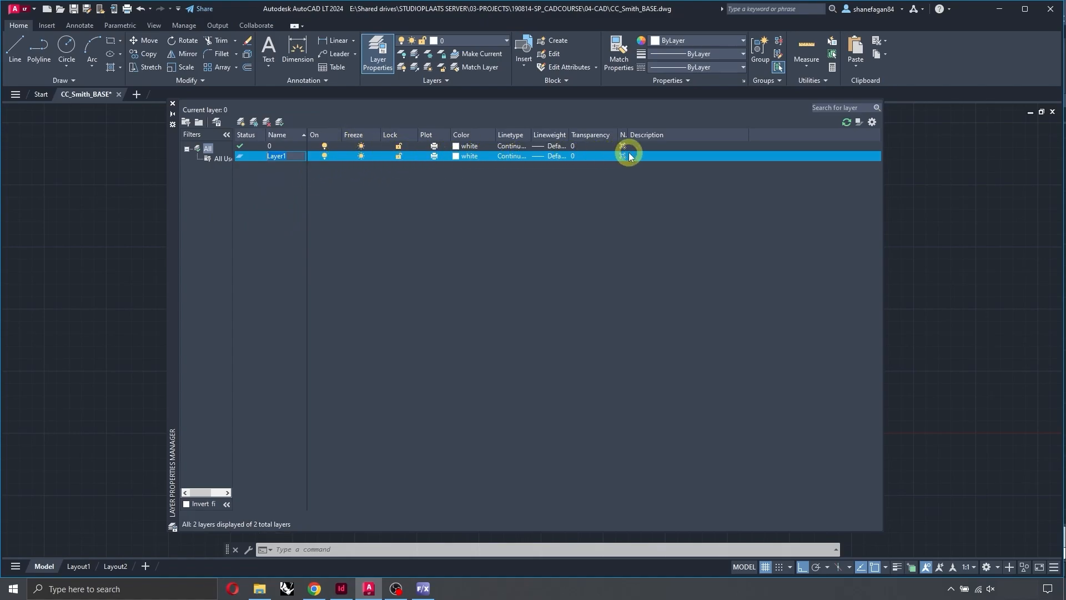
left_click(290, 159)
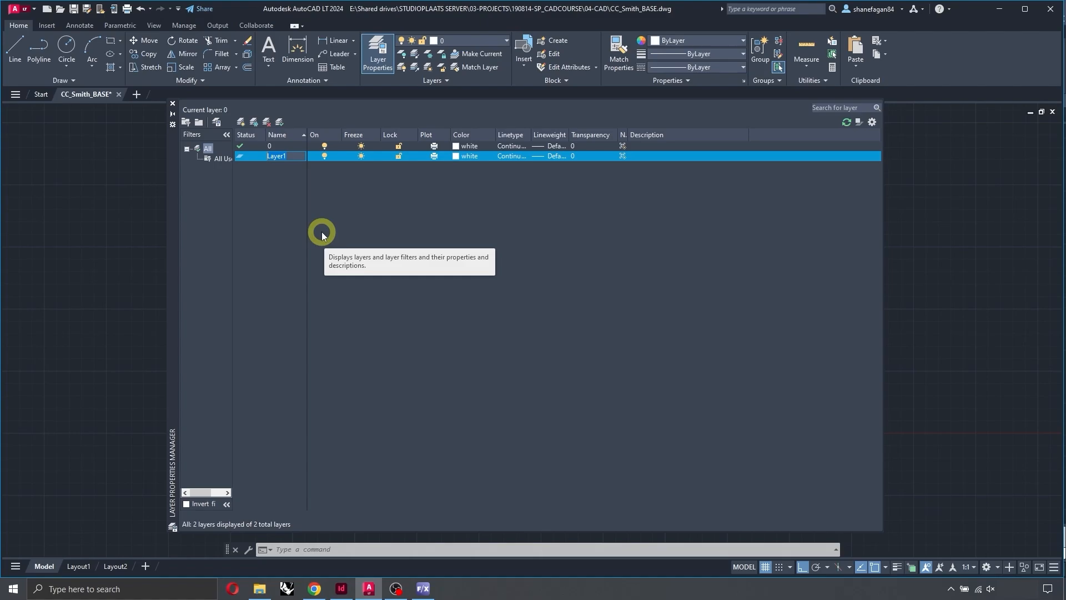
type("L-")
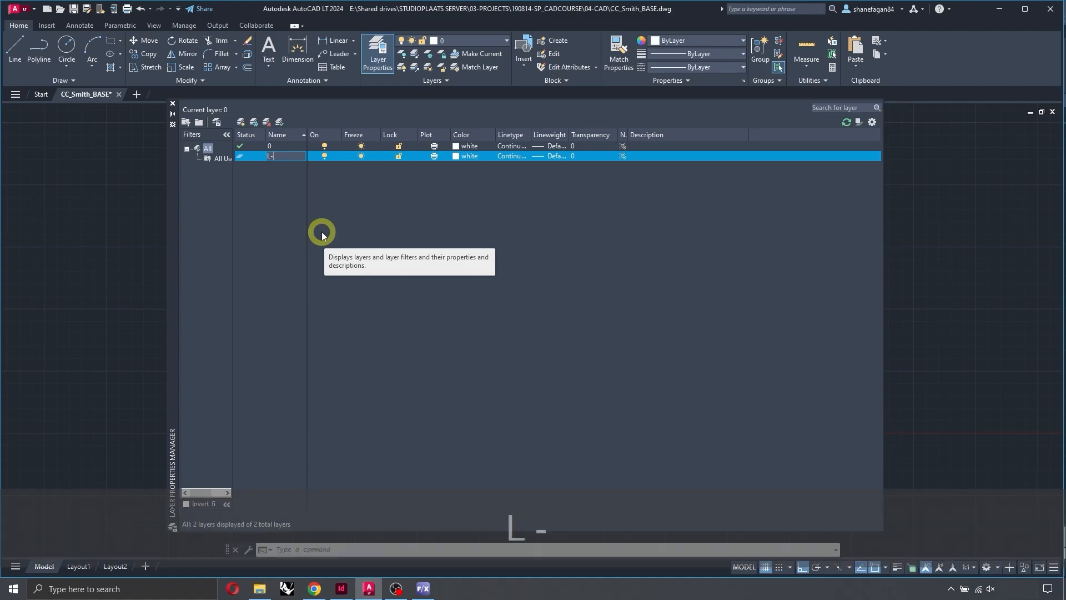
type("CURB")
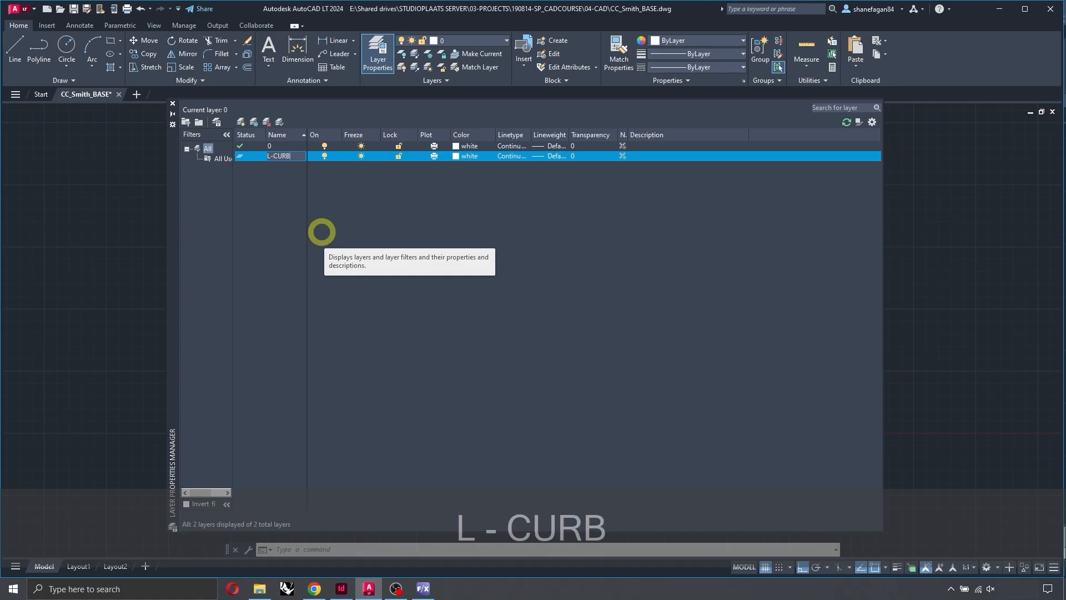
left_click(281, 156)
left_click(297, 157)
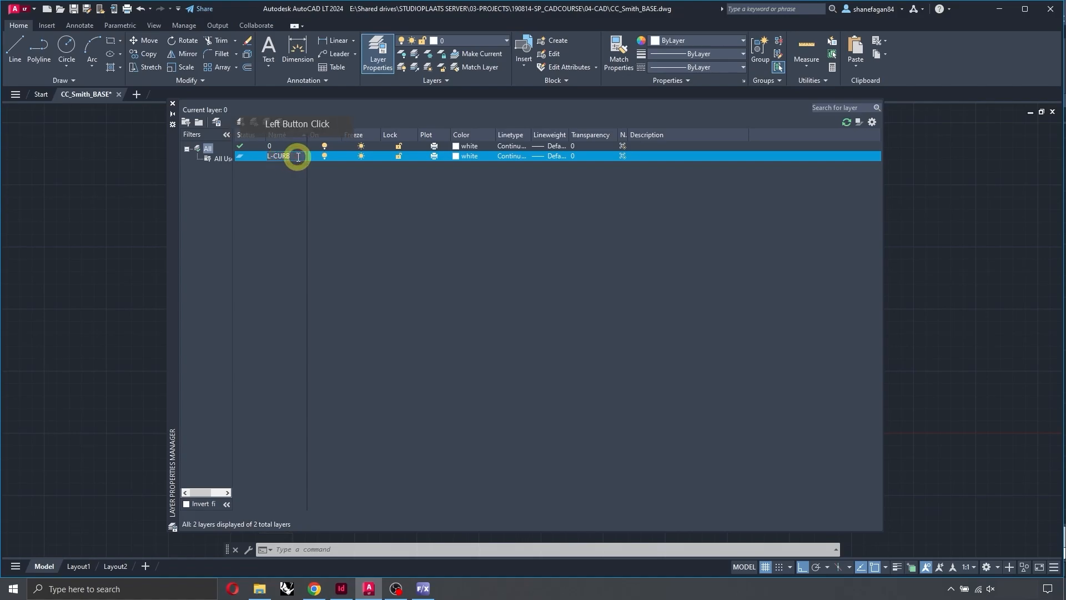
left_click(276, 157)
left_click_drag(271, 157, 276, 224)
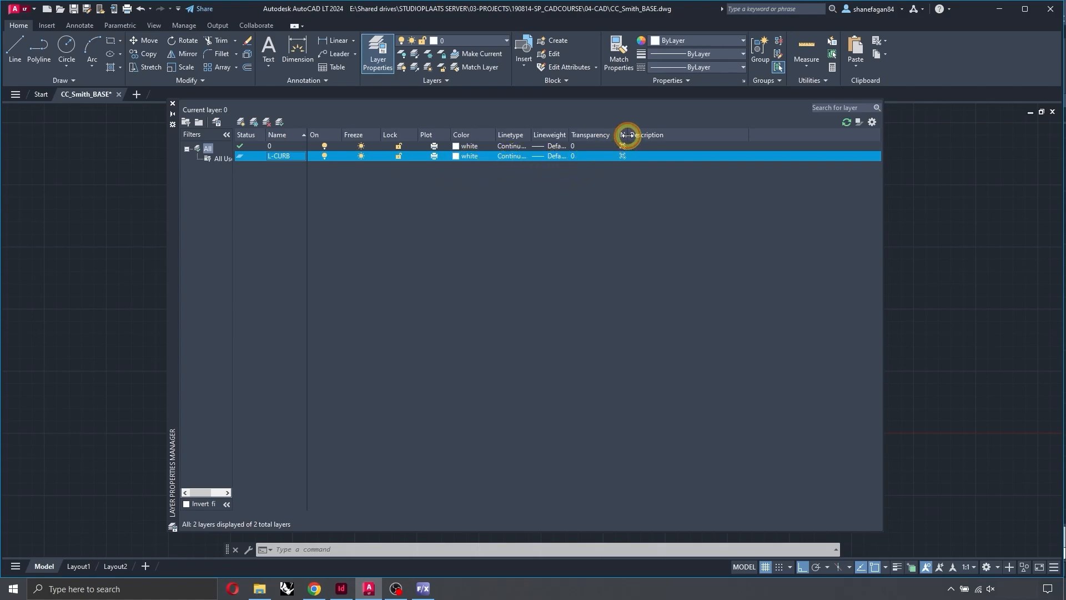
Step: Widen the New VP Freeze column in the layer list and look into the layer settings
left_click_drag(626, 135, 689, 136)
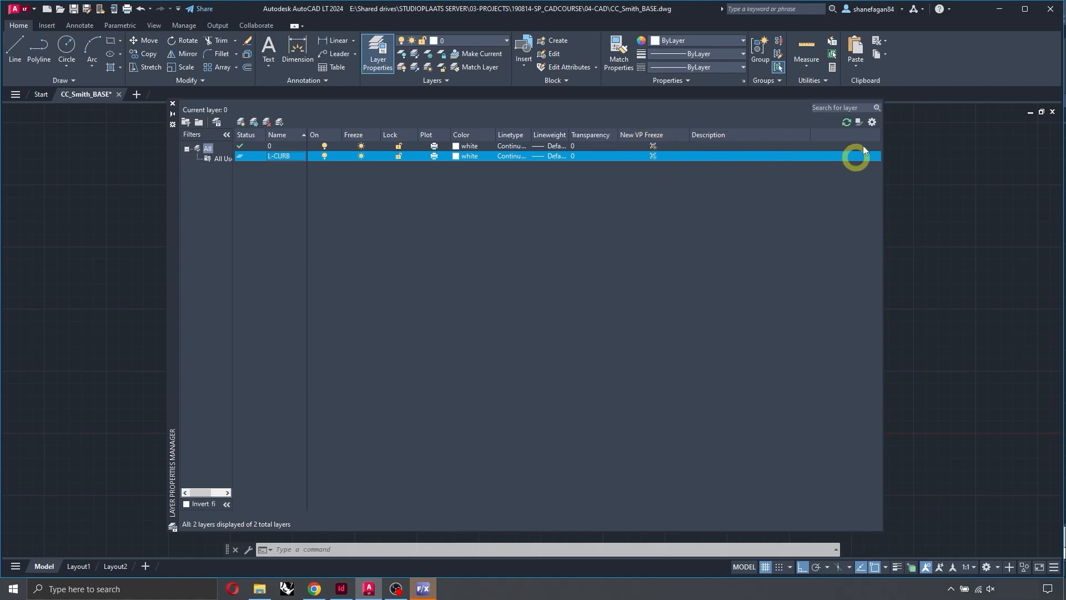
left_click(872, 123)
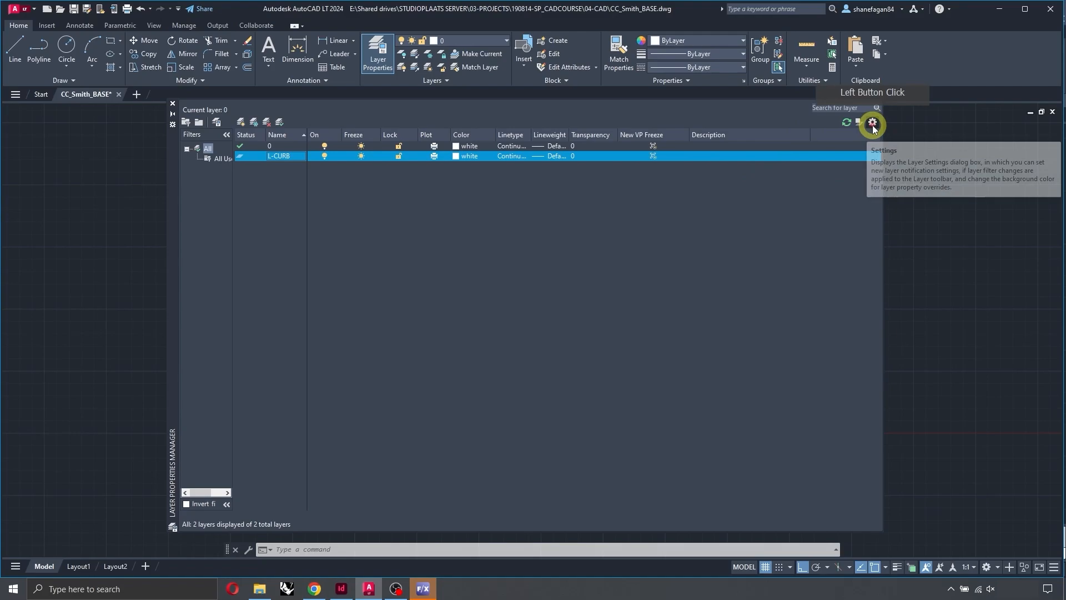
left_click(661, 438)
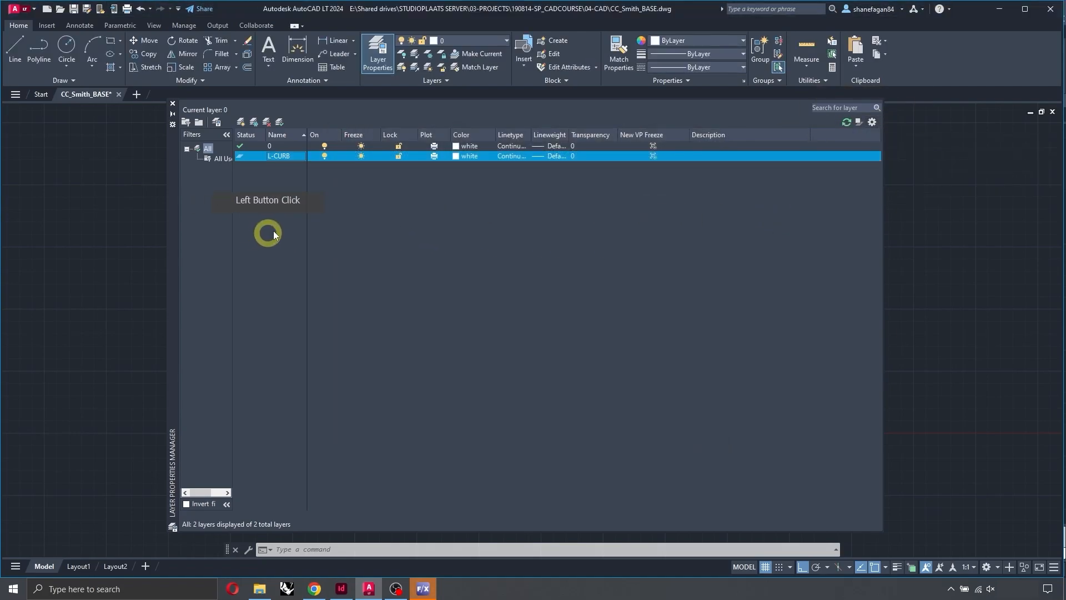
Step: Set the L-CURB layer's color to green and close the layer manager
left_click(454, 158)
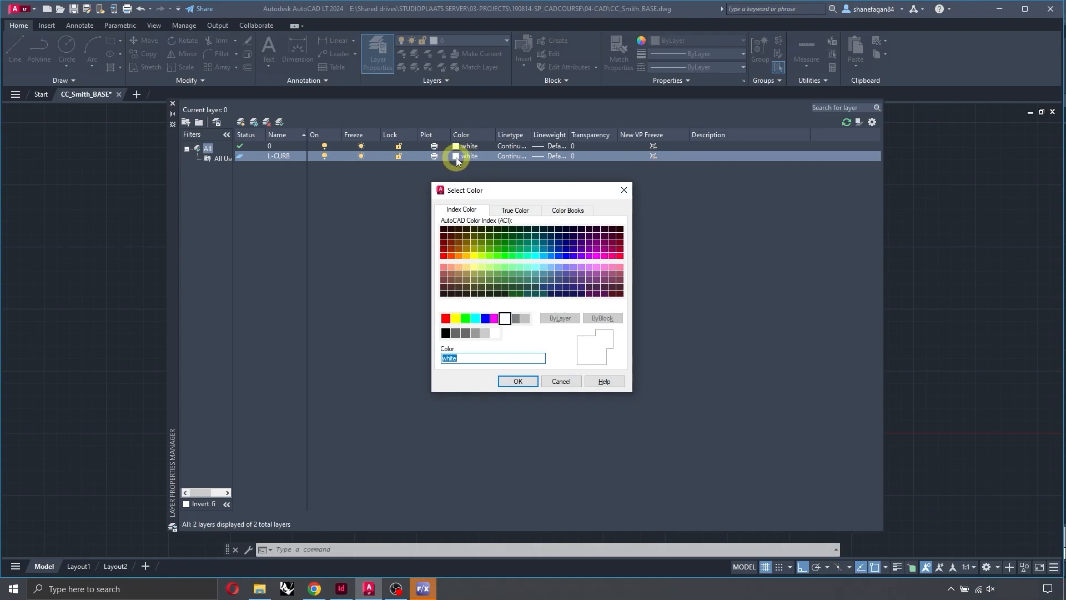
left_click(466, 319)
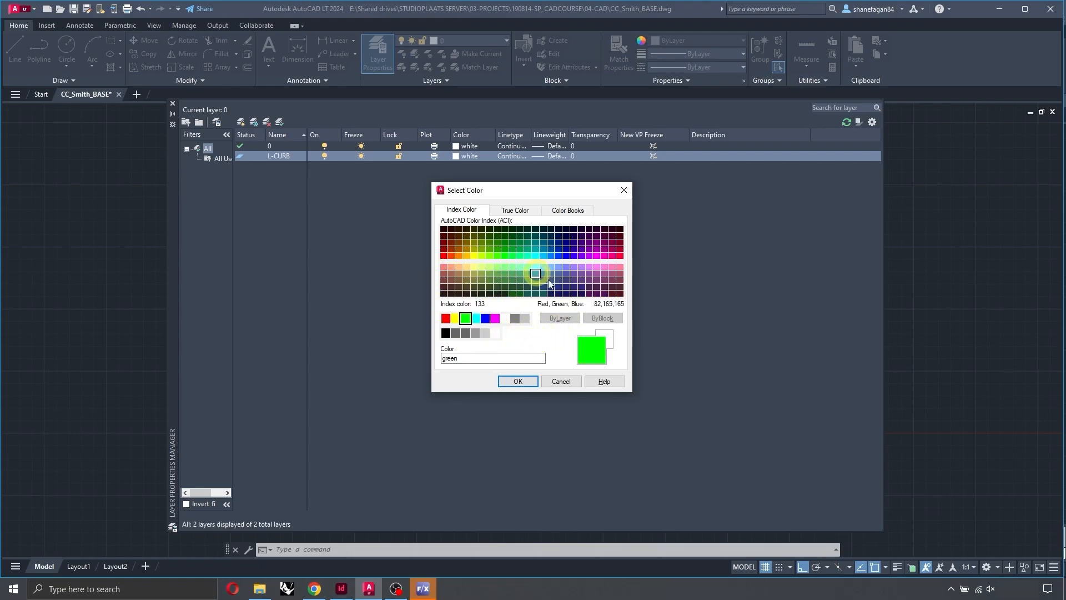
left_click(518, 382)
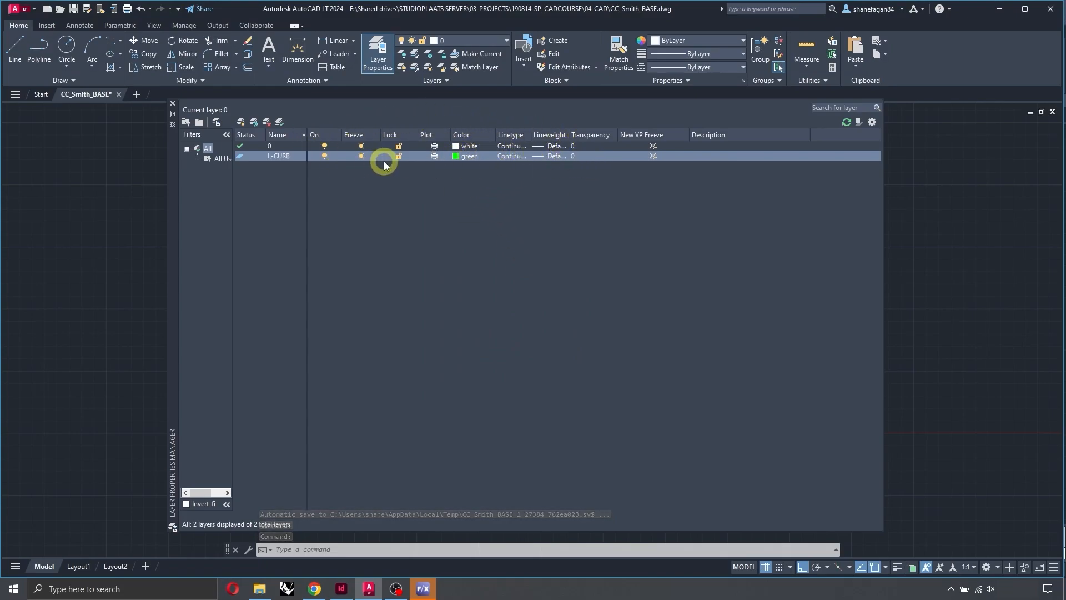
left_click(173, 104)
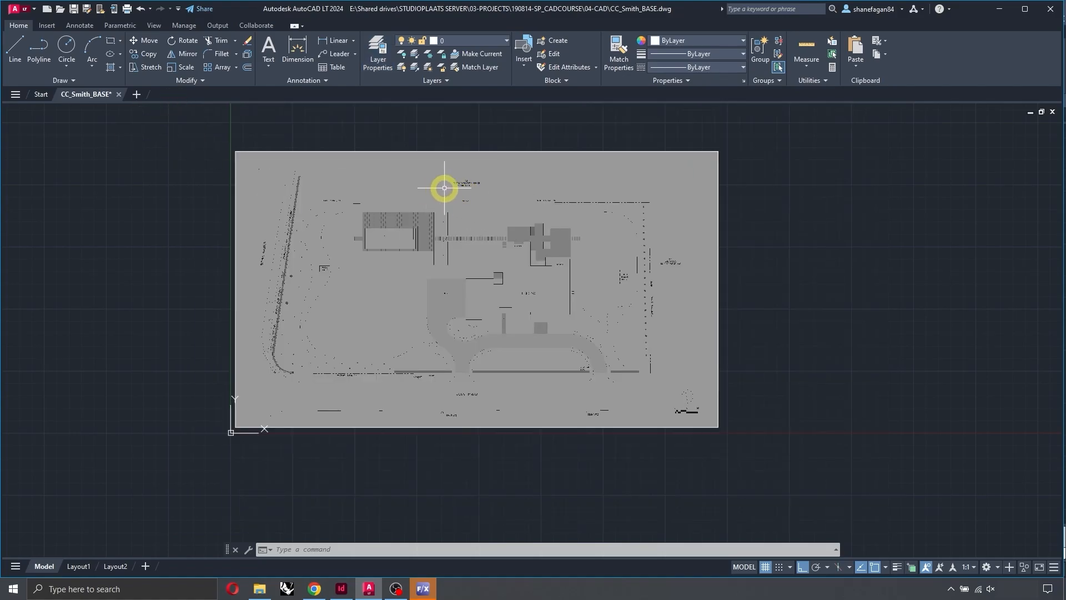
left_click(749, 127)
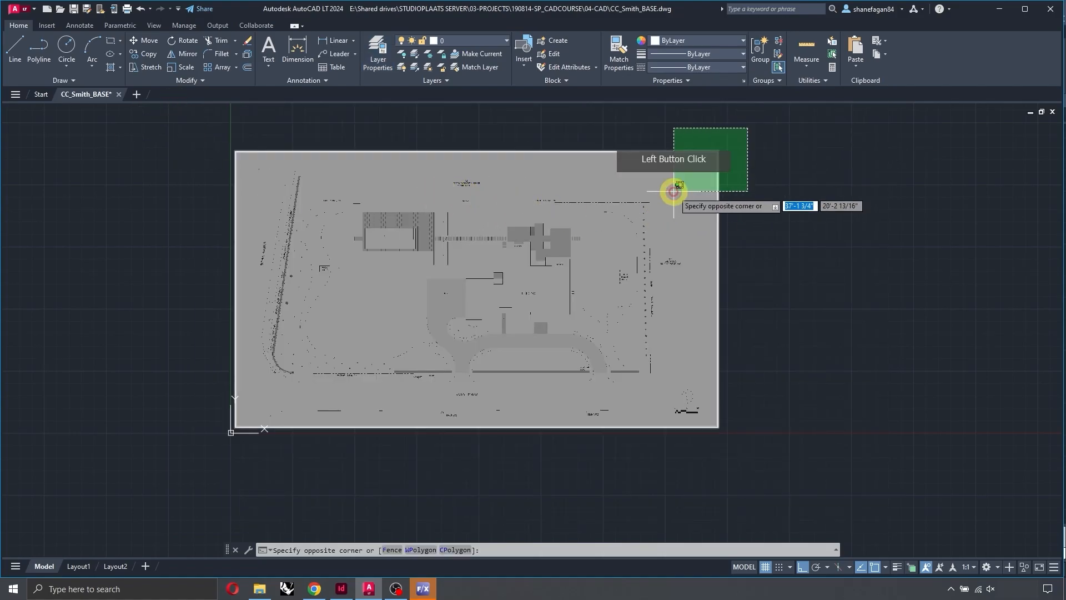
left_click(673, 191)
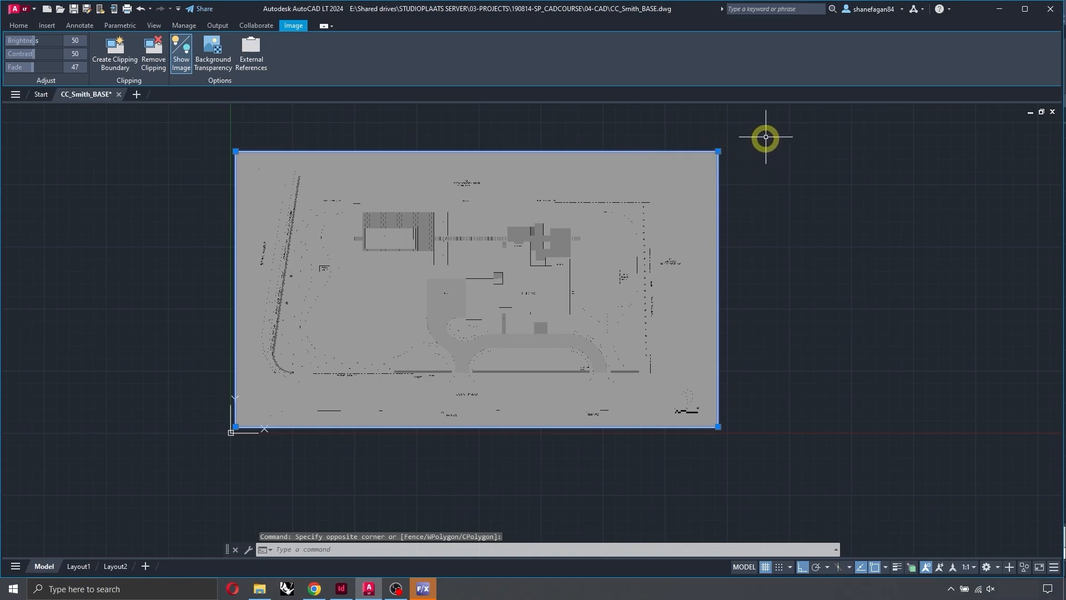
left_click(760, 118)
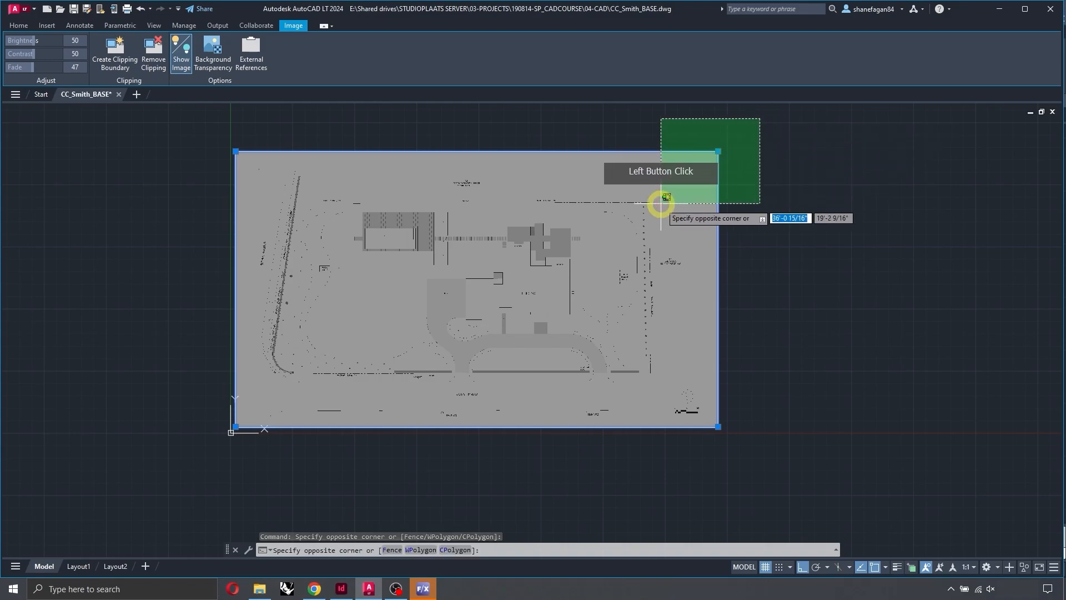
left_click(661, 203)
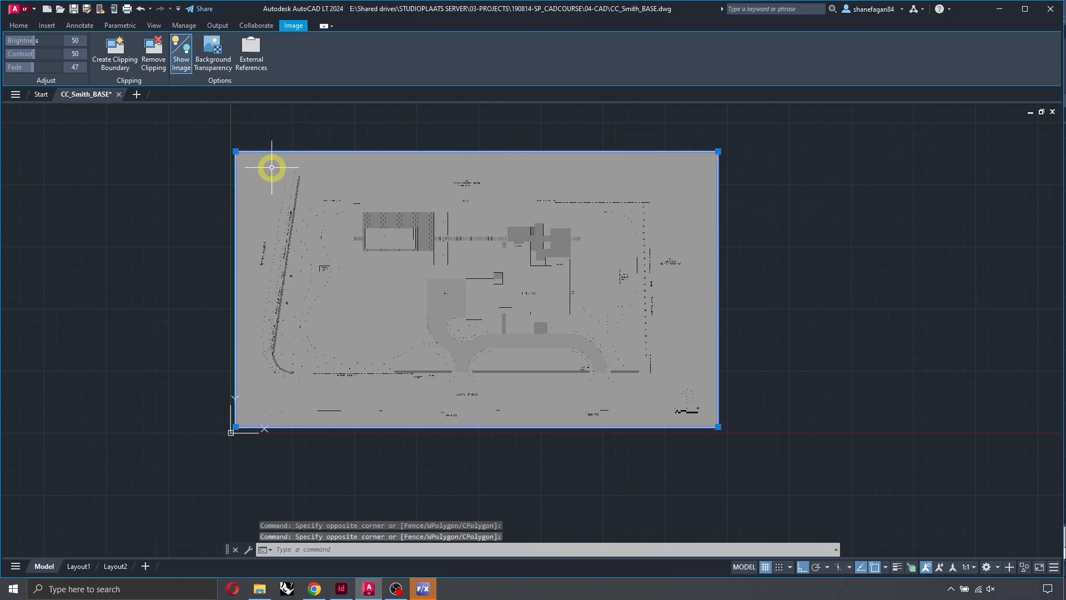
left_click(18, 28)
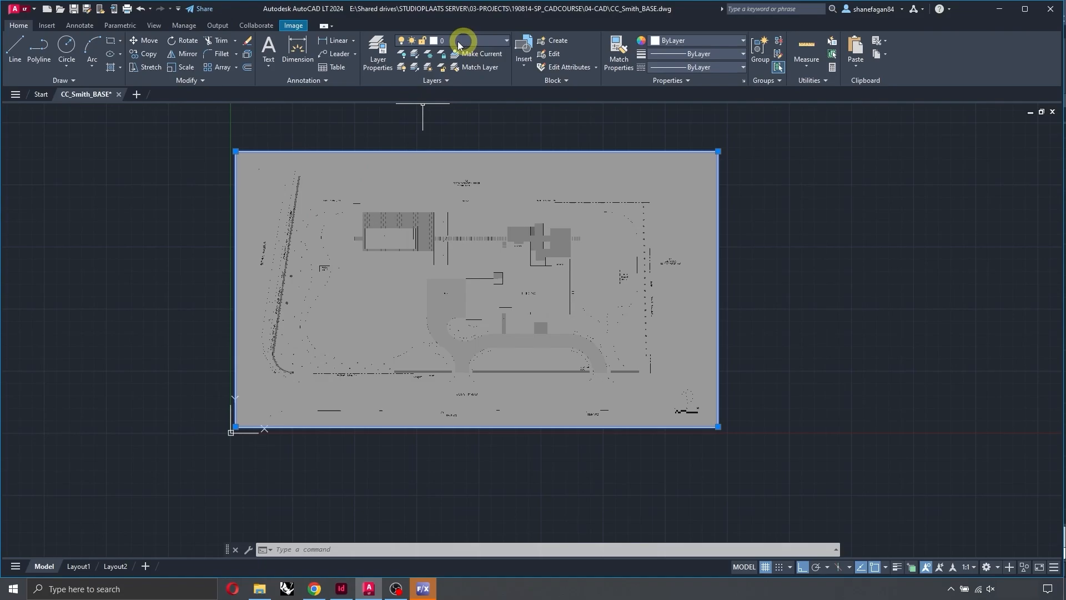
left_click(445, 148)
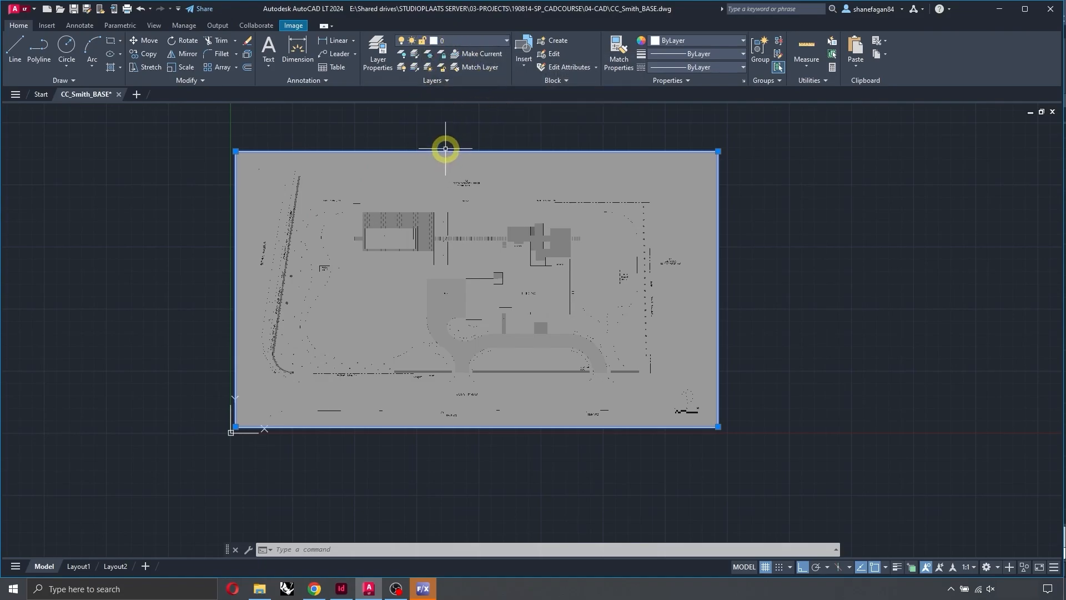
key("Escape")
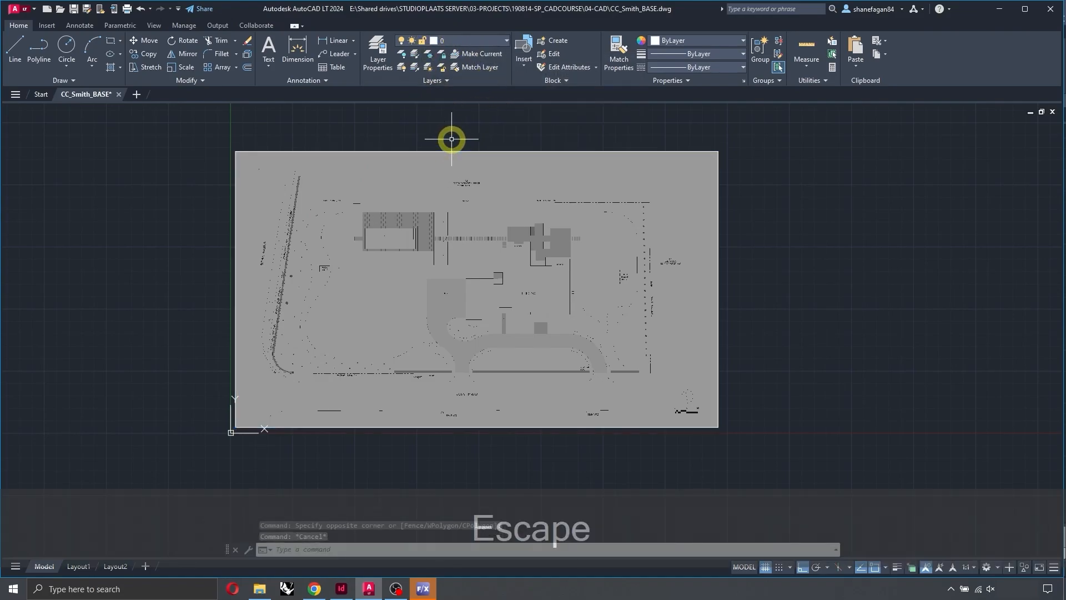
Step: Move the site plan image to the L-CURB layer and clear the selection
left_click(451, 139)
left_click(410, 172)
left_click(15, 23)
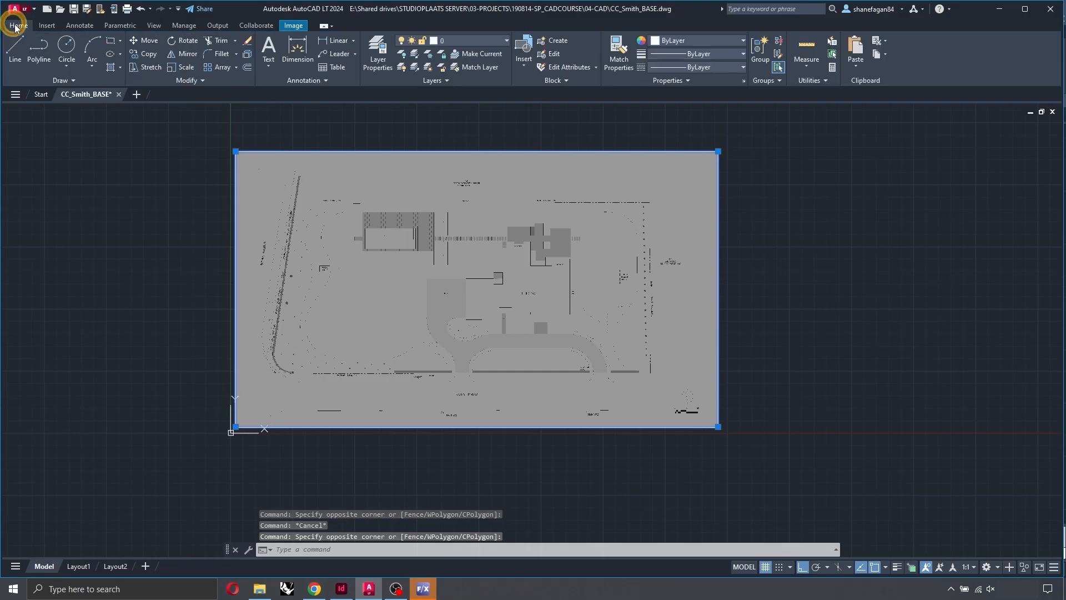
left_click(488, 40)
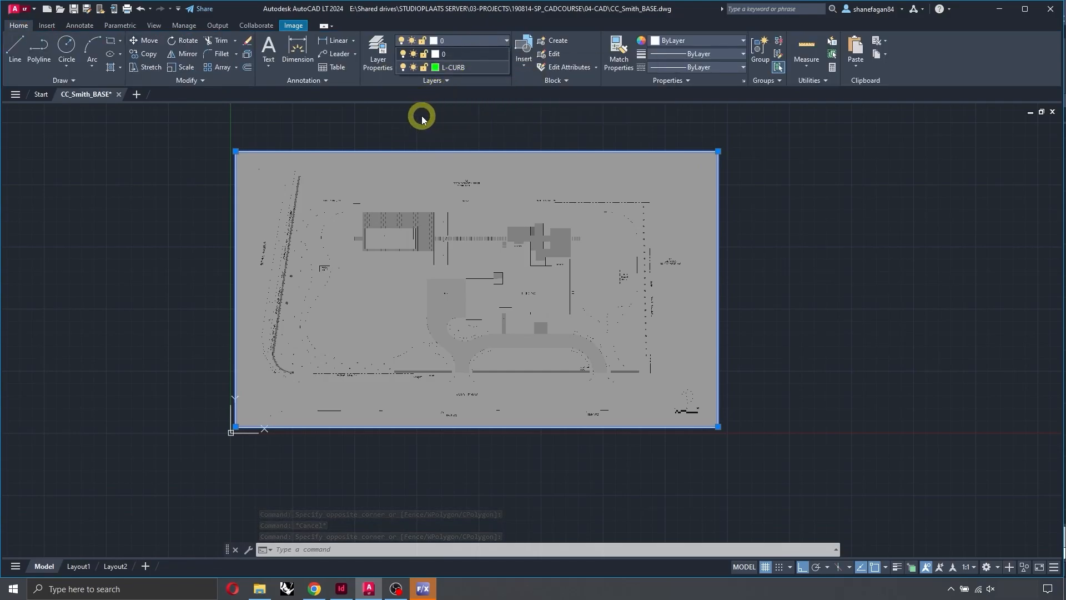
left_click(469, 66)
key("Escape")
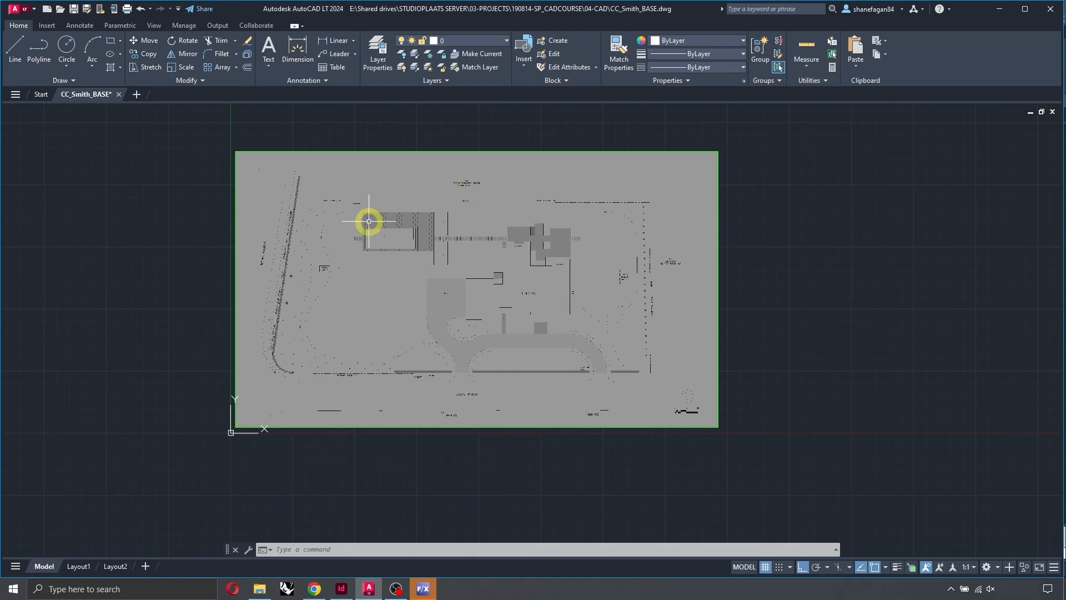
key("Escape")
key("Escape")
key("Escape")
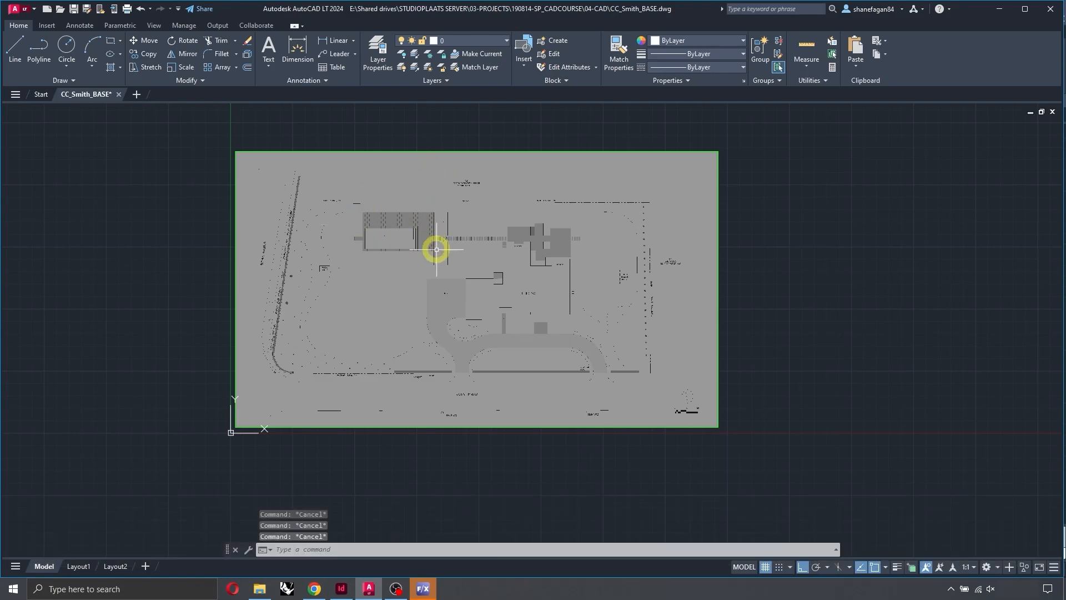
Step: Make L-CURB the current layer with nothing selected
left_click(483, 43)
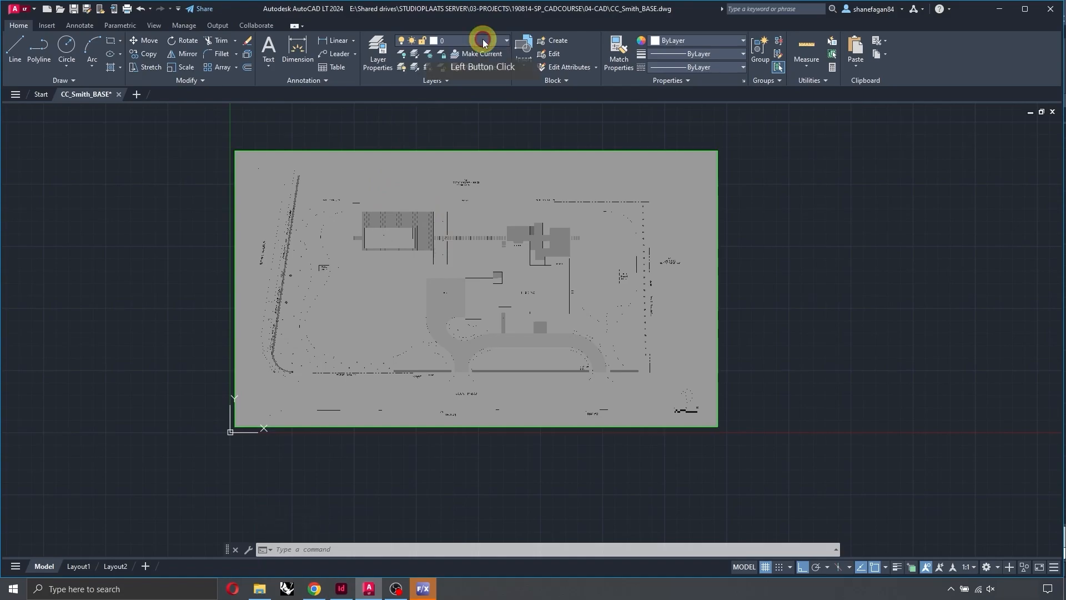
left_click(500, 182)
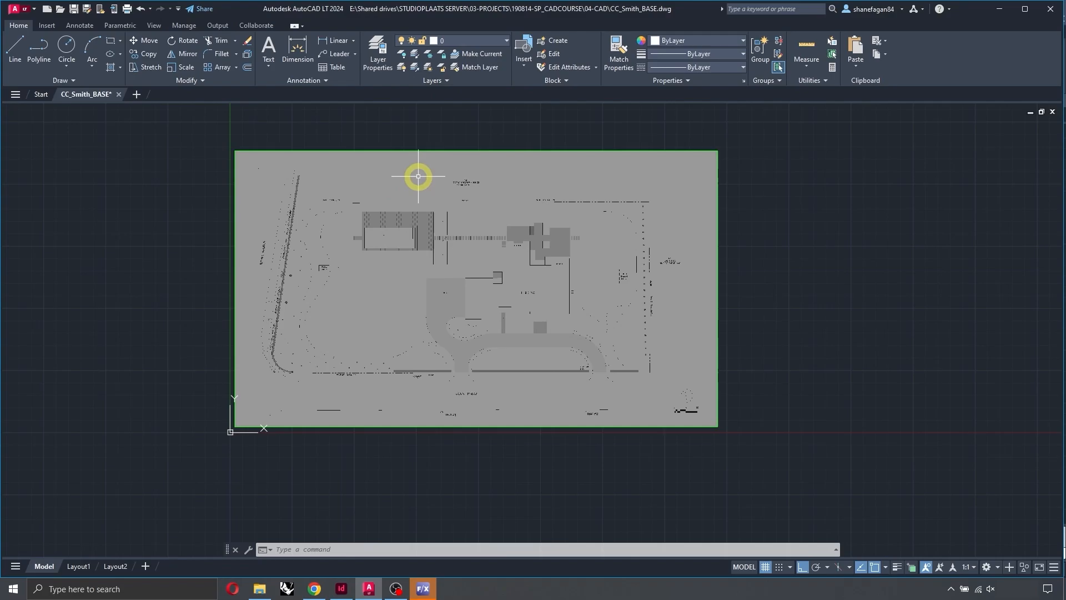
left_click(501, 42)
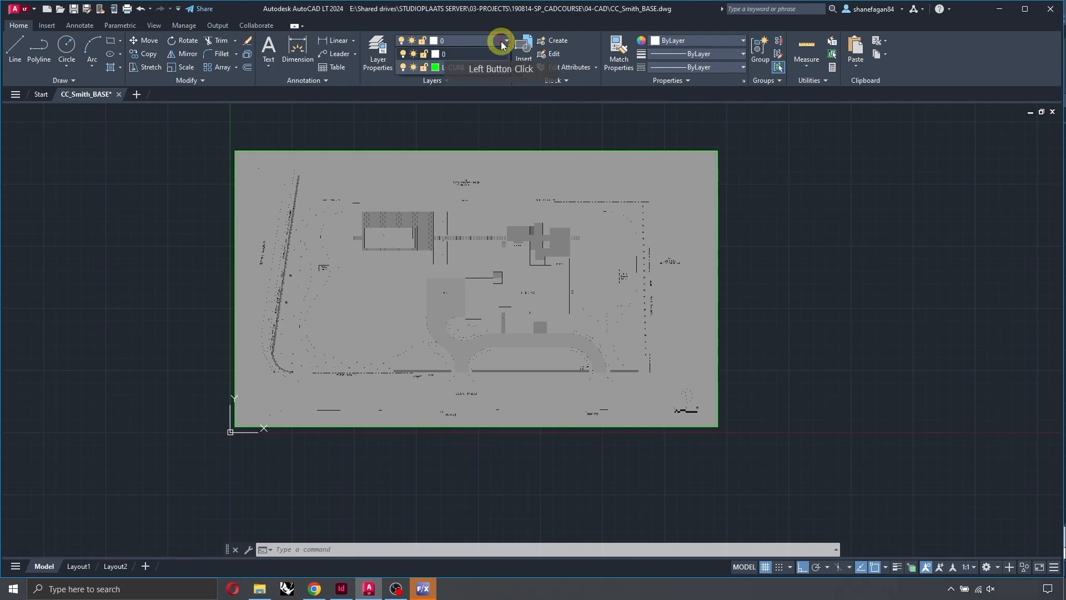
left_click(457, 68)
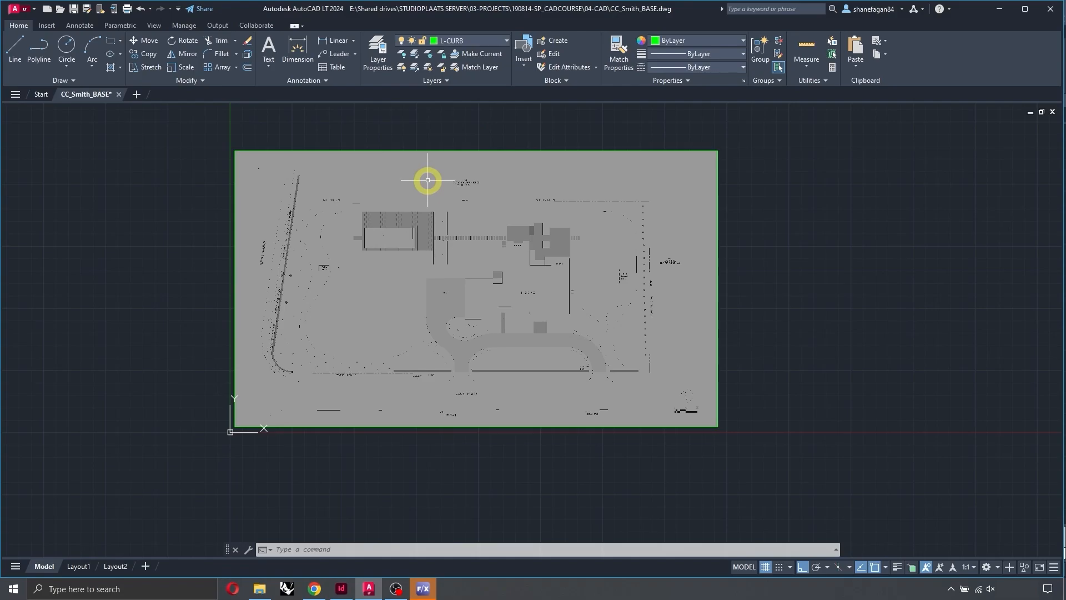
Step: Draw a single-segment horizontal polyline just above the site plan image
type("pl")
key("space")
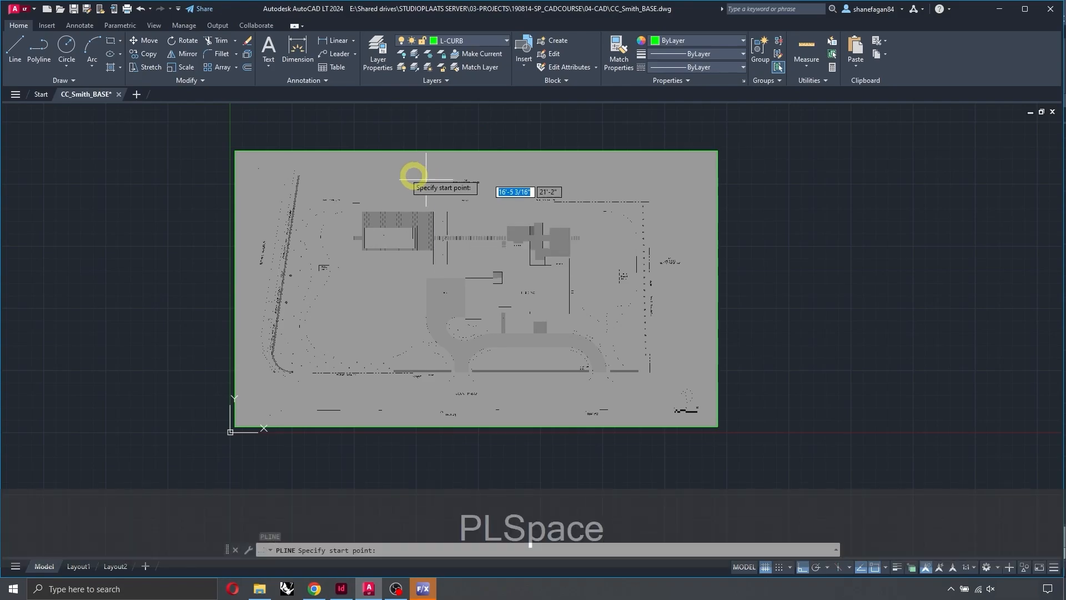
left_click(254, 122)
left_click(566, 125)
key("space")
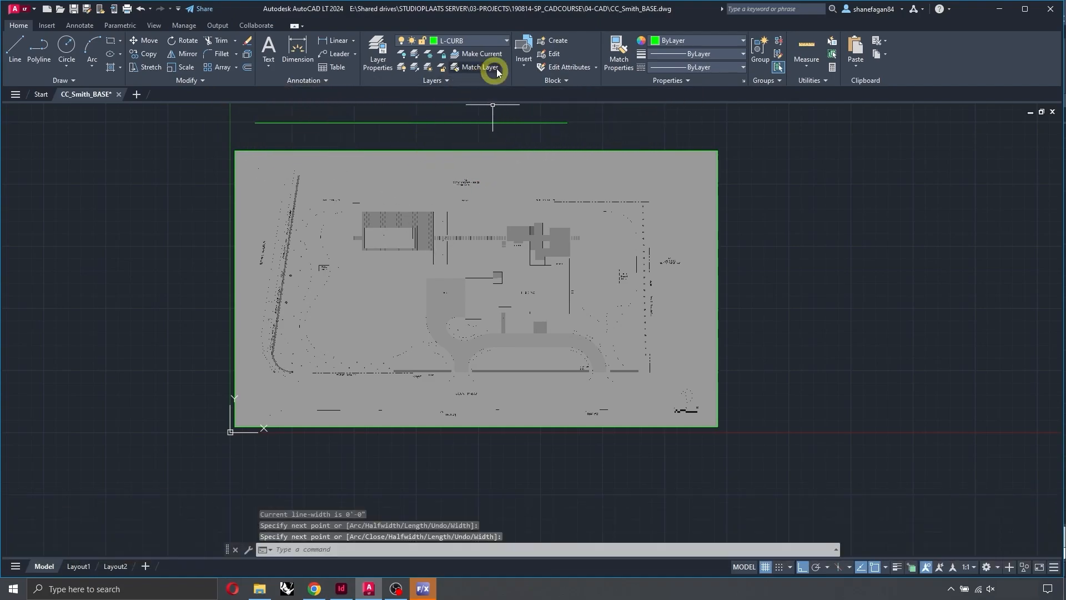
Step: Create a new layer named L-WALL in the layer manager
left_click(378, 55)
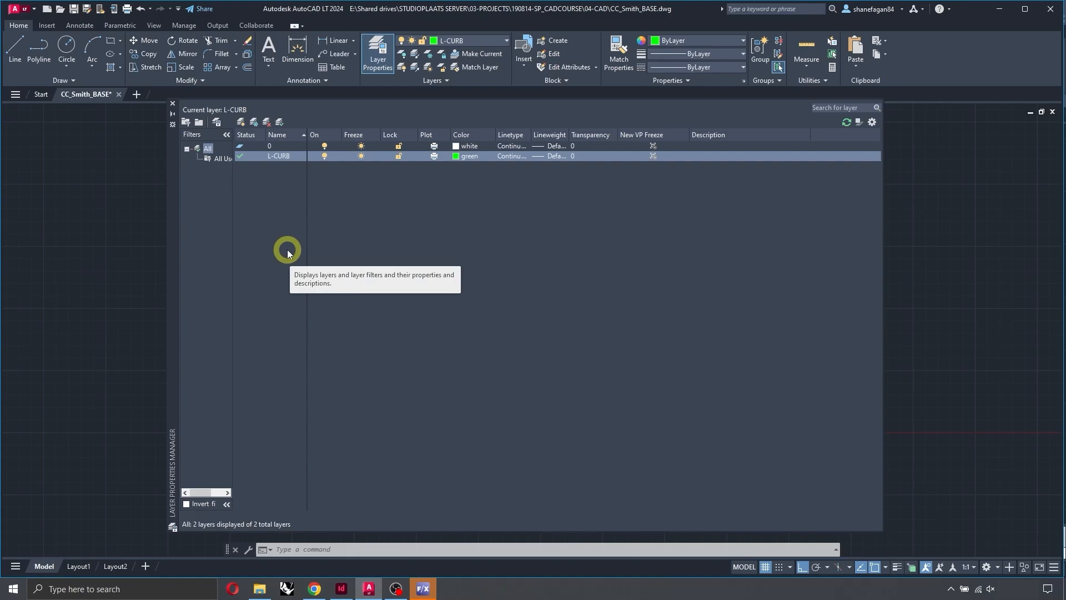
left_click(172, 103)
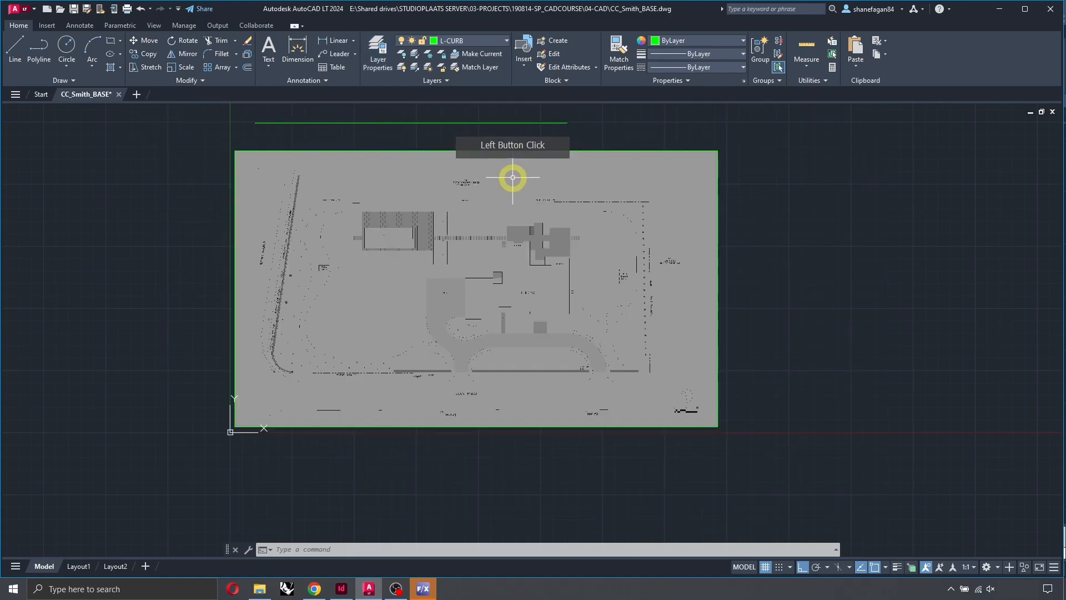
left_click(387, 51)
left_click(372, 219)
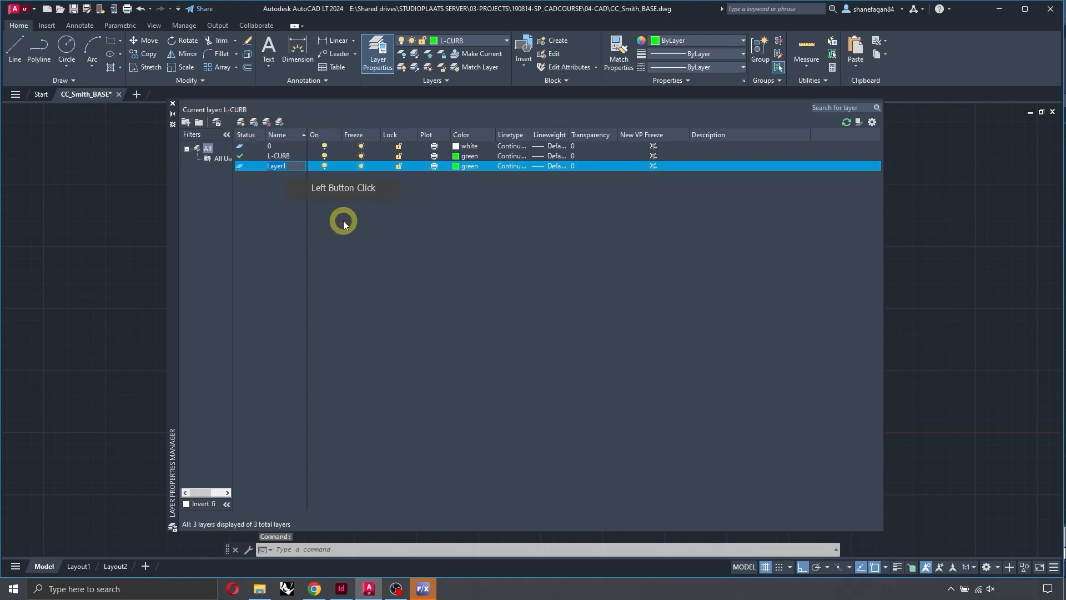
type("L-WALL")
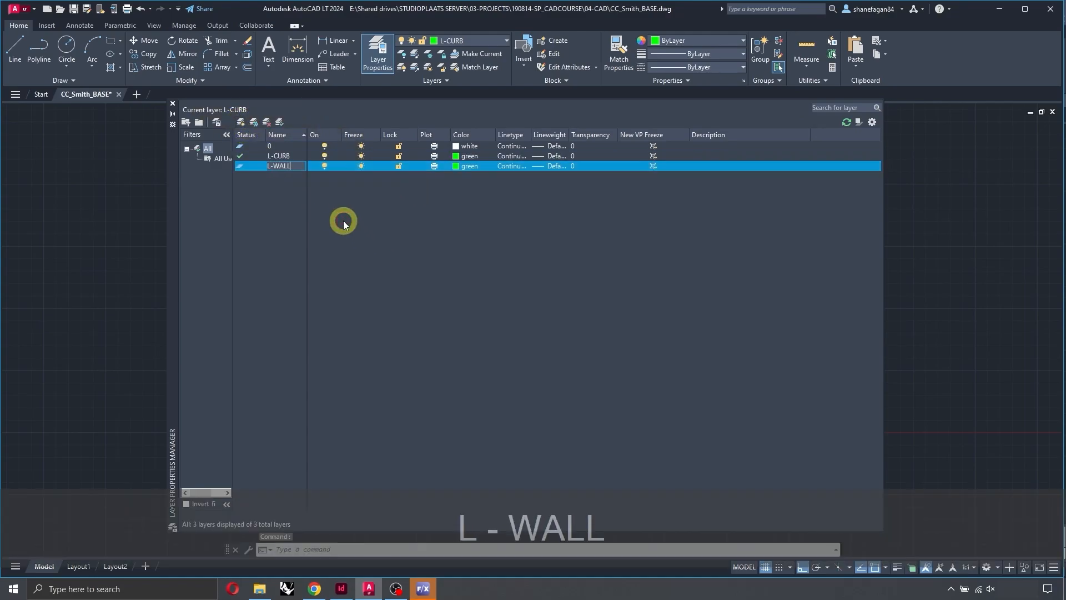
left_click(395, 197)
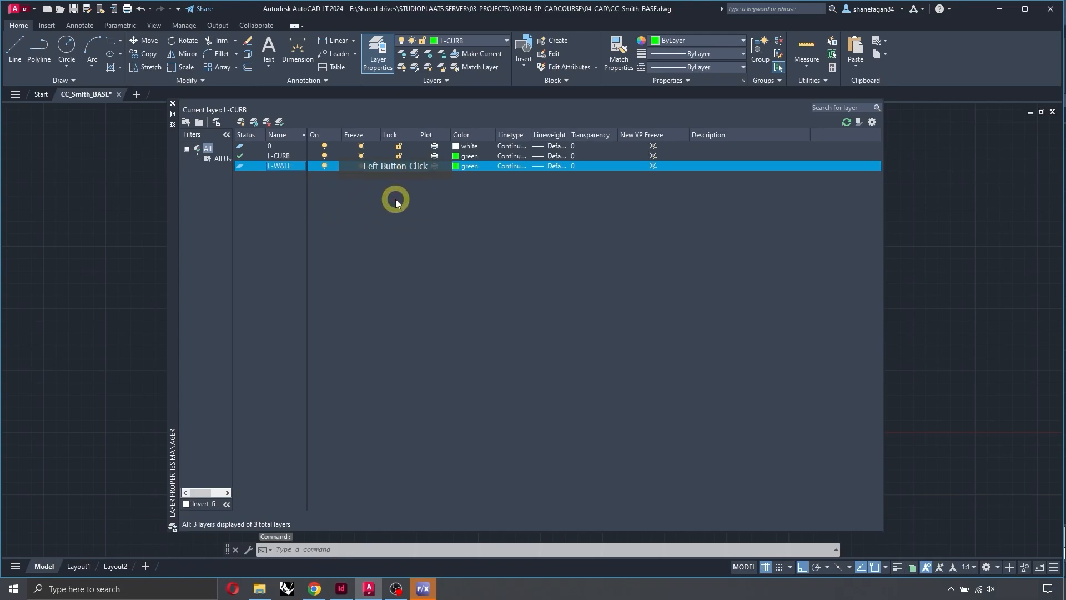
Step: Set the L-WALL layer's color to cyan and close the layer manager
left_click(455, 166)
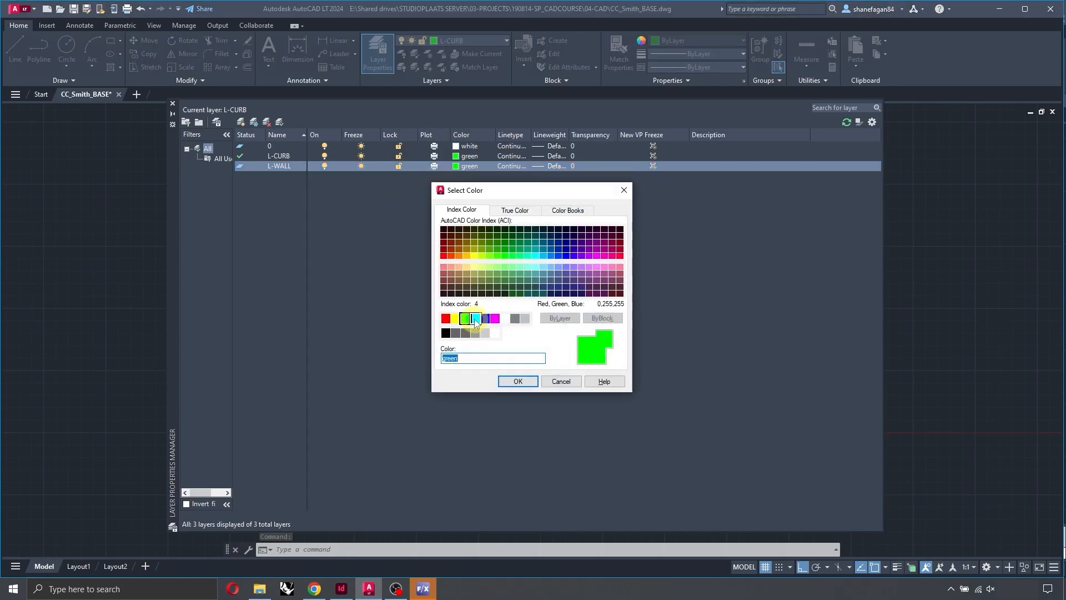
left_click(475, 318)
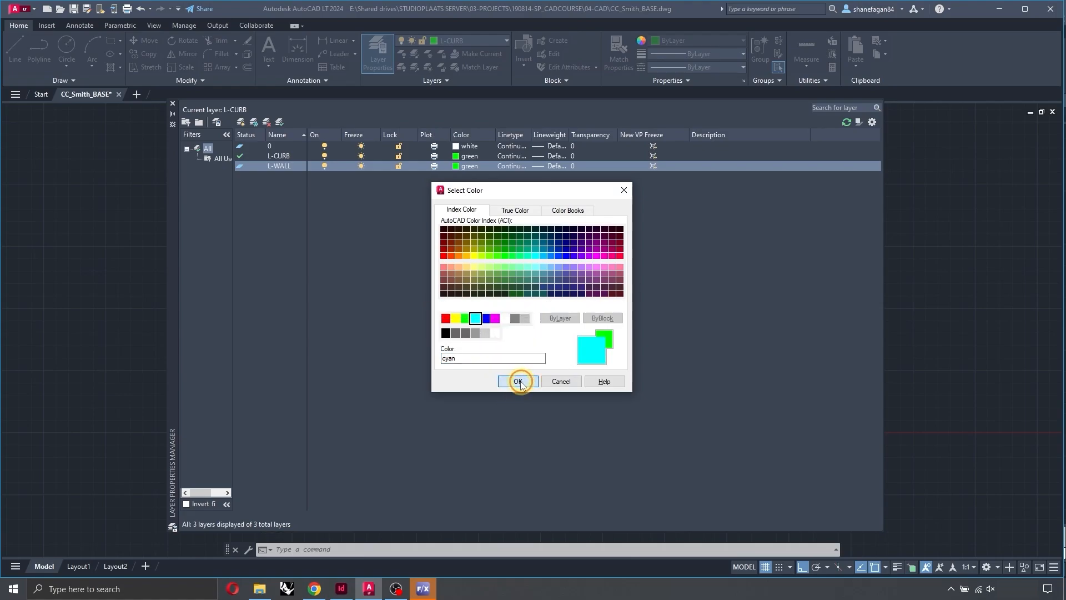
left_click(518, 381)
left_click(172, 103)
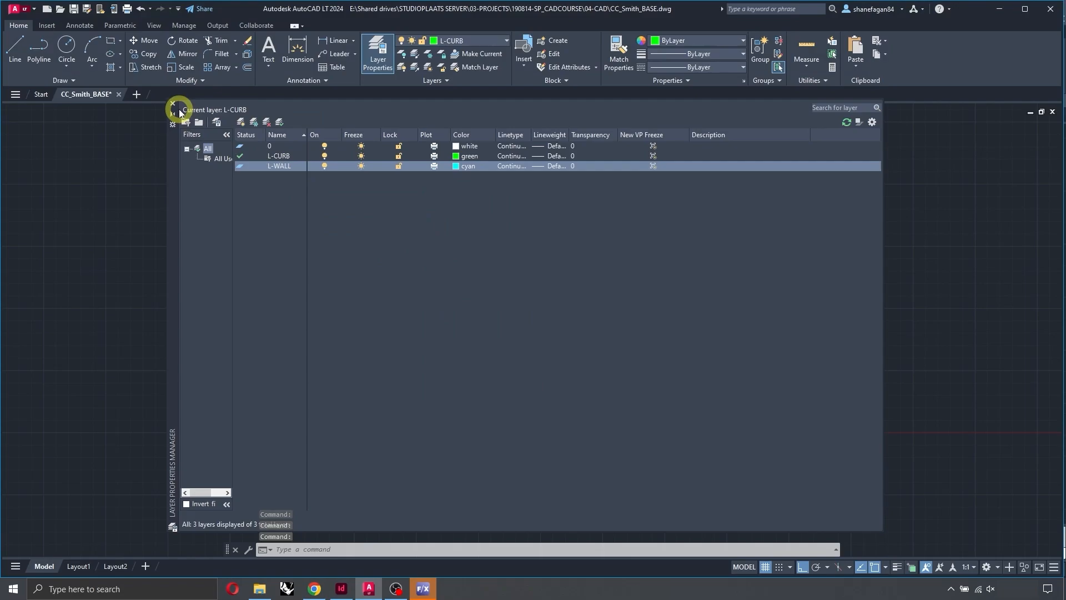
left_click(172, 103)
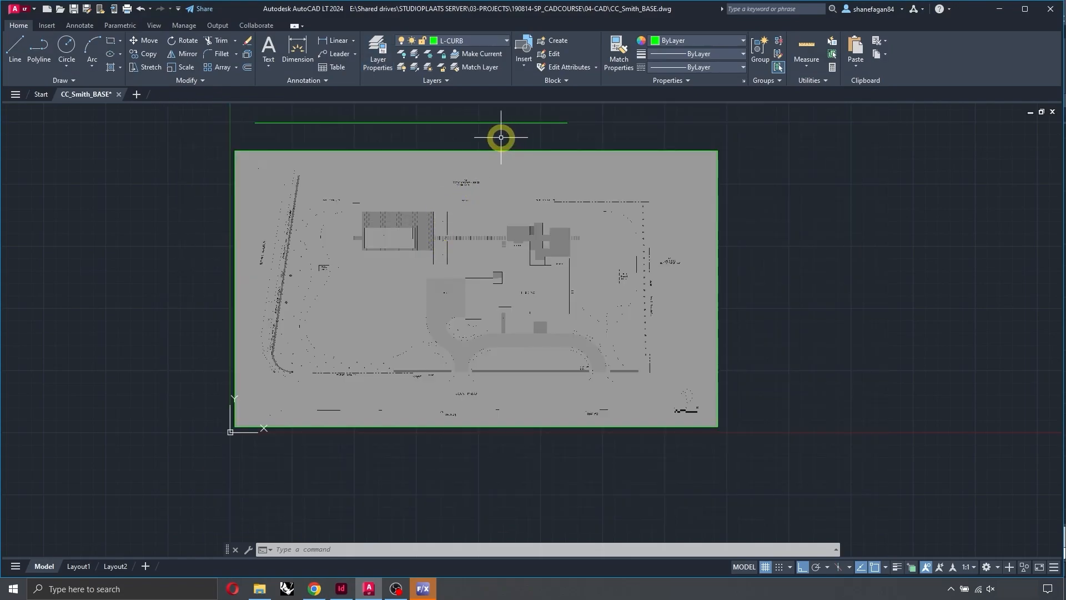
Step: Make L-WALL the current layer and draw a single-segment vertical polyline beside the right edge of the site plan image
left_click(500, 41)
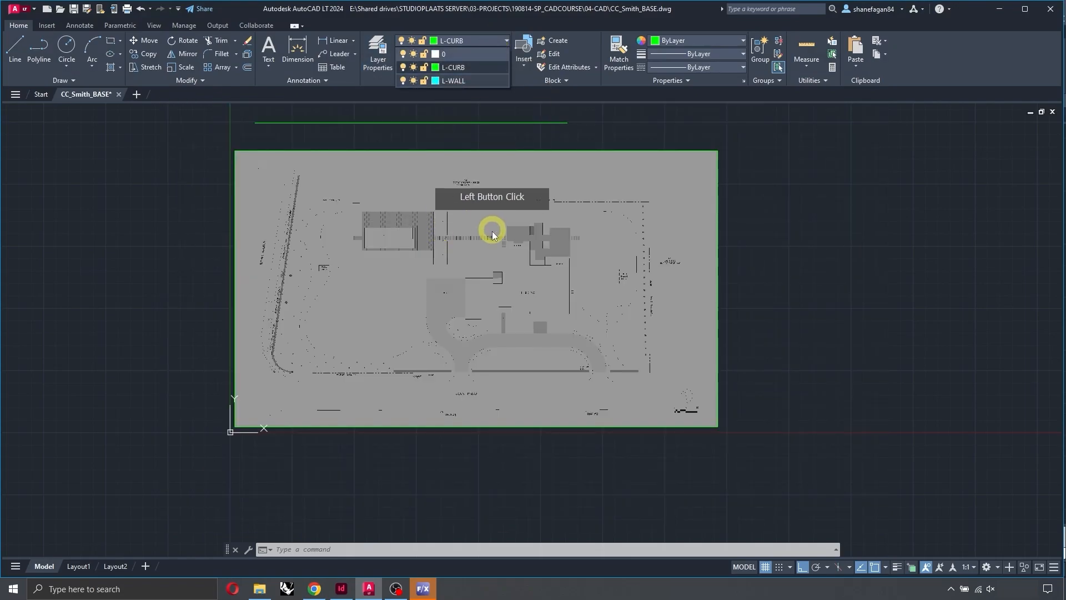
left_click(458, 80)
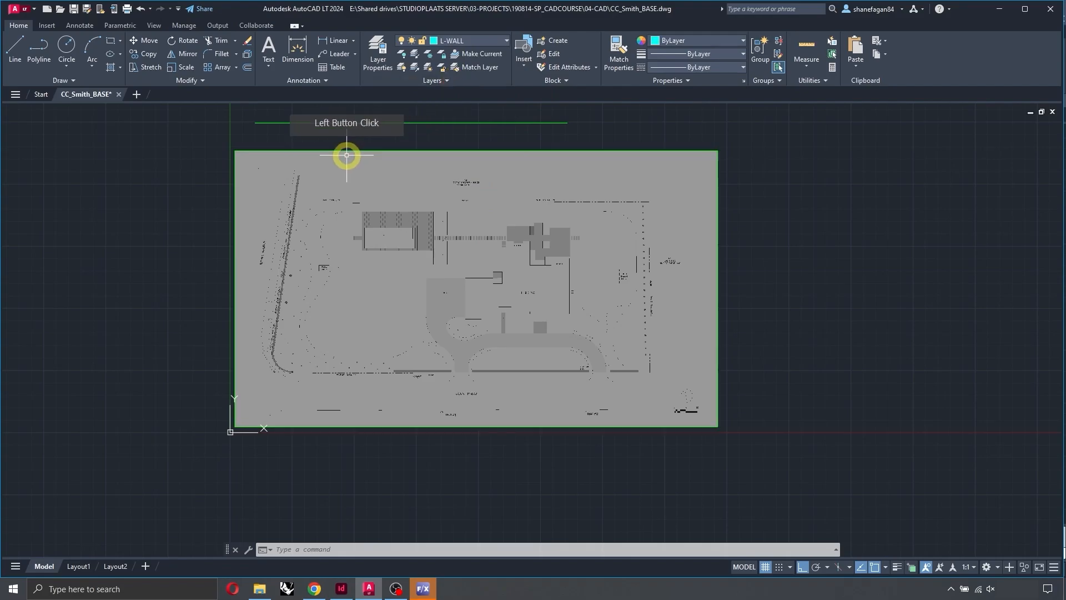
type("pl")
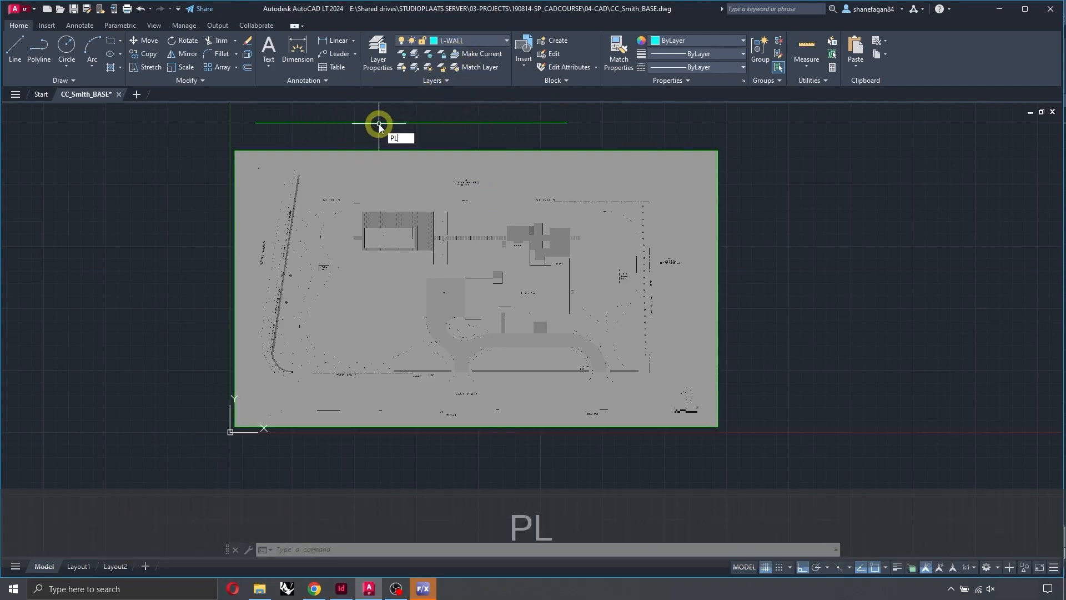
key("space")
left_click(760, 119)
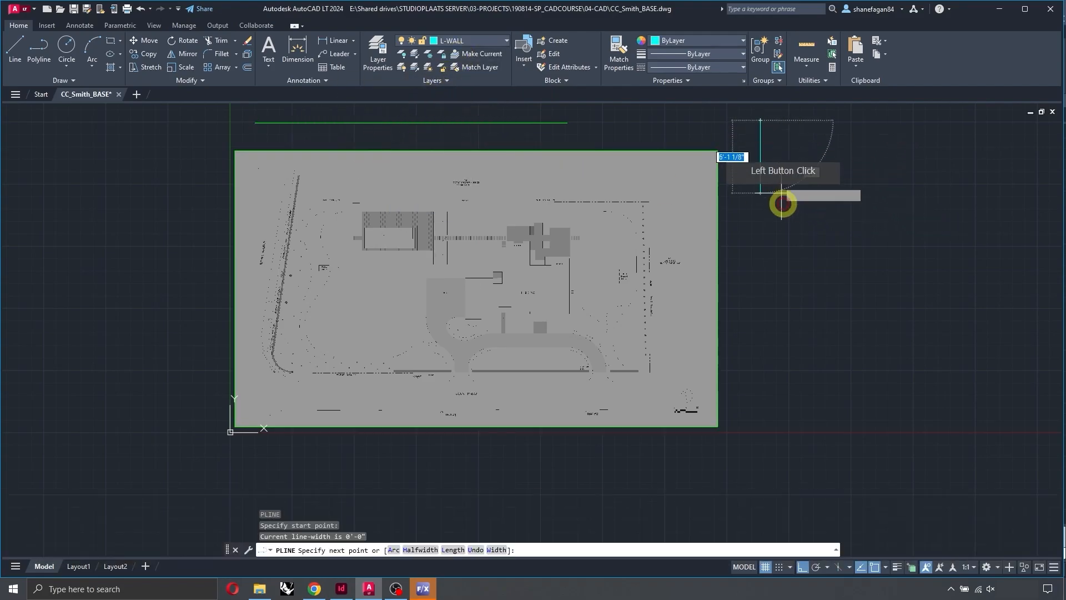
left_click(806, 310)
key("space")
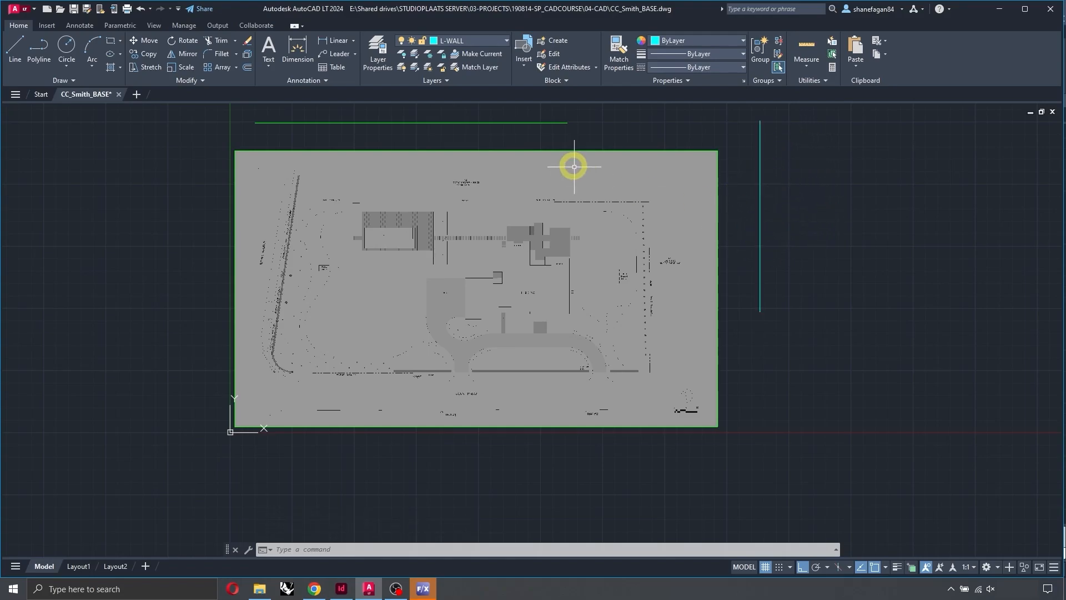
Step: Move the horizontal polyline above the site plan image to the L-WALL layer and clear the selection
left_click(533, 119)
left_click(410, 176)
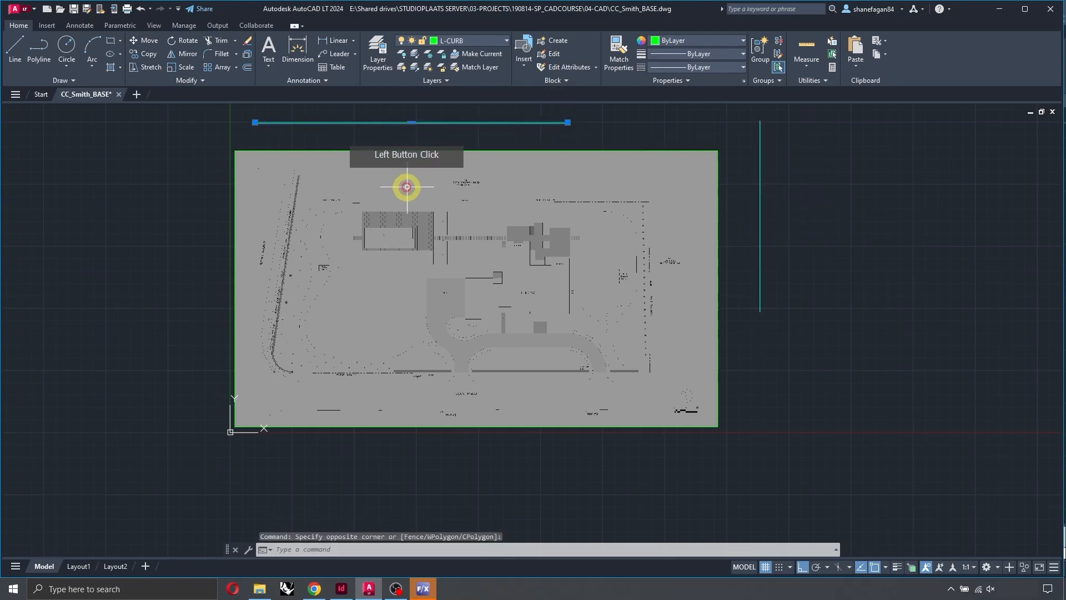
left_click(498, 41)
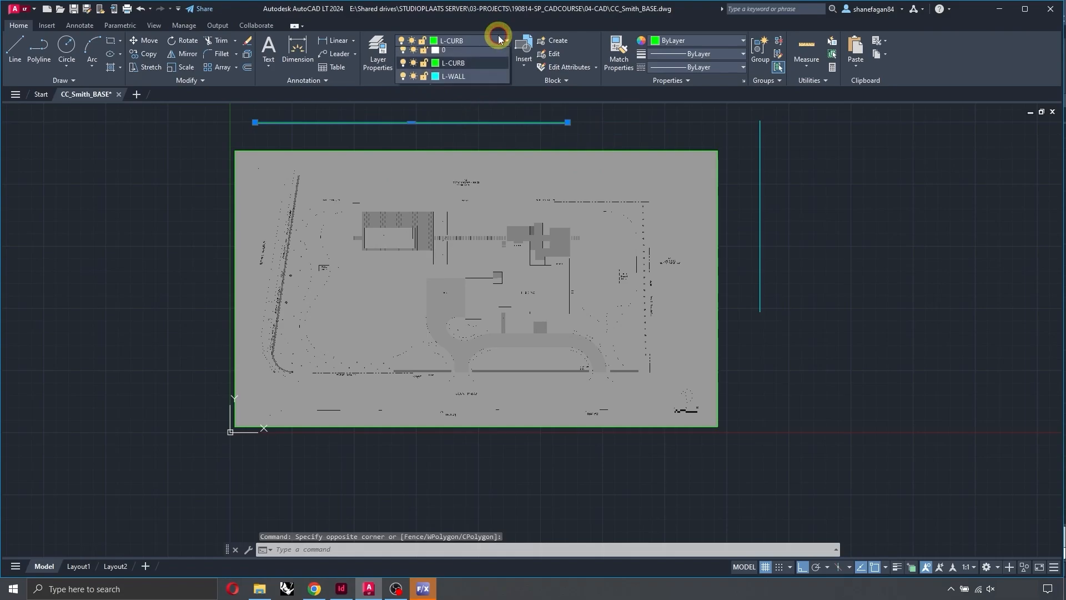
left_click(452, 80)
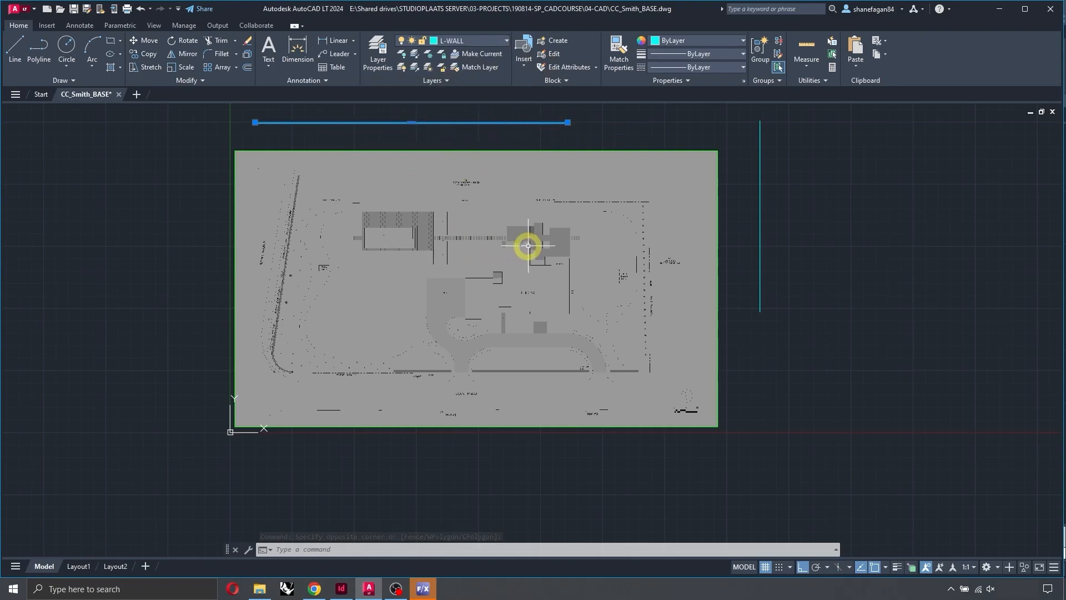
key("Escape")
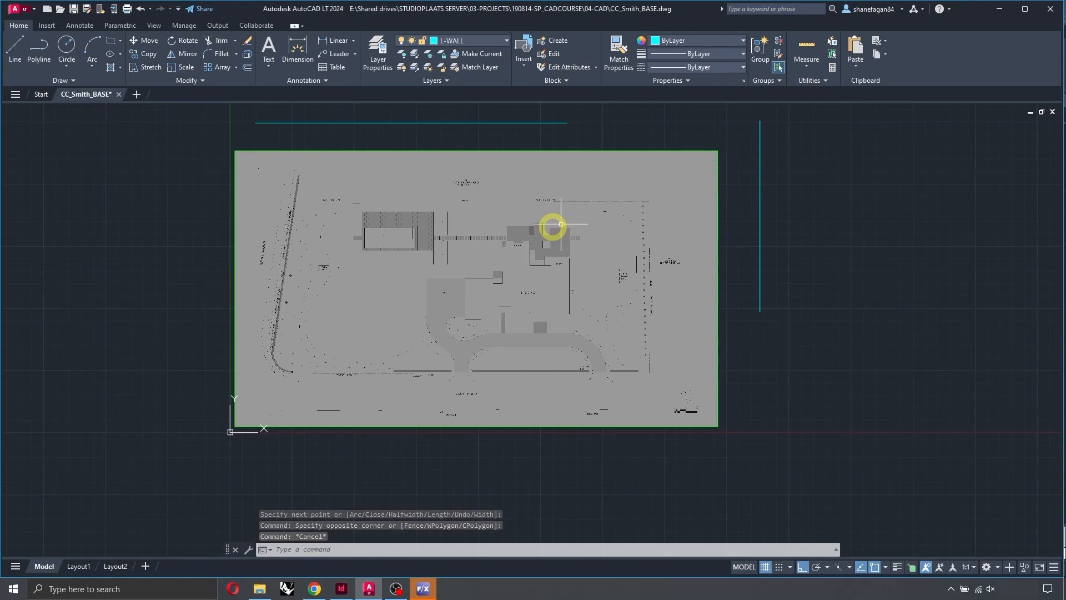
Step: Select the image and both polylines to check their color property, and clear the selection
left_click(784, 111)
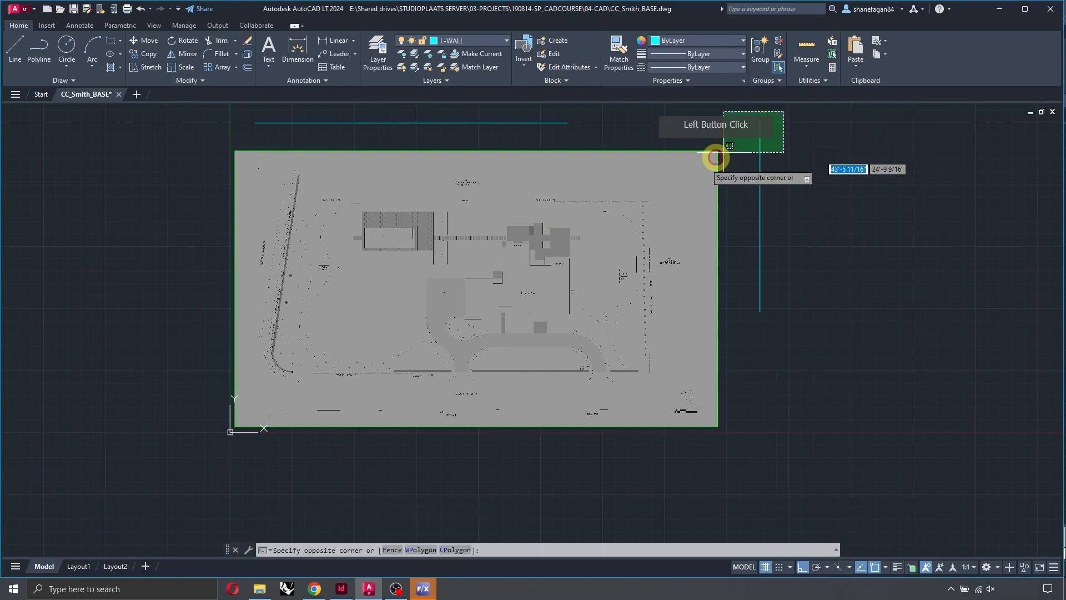
left_click(176, 384)
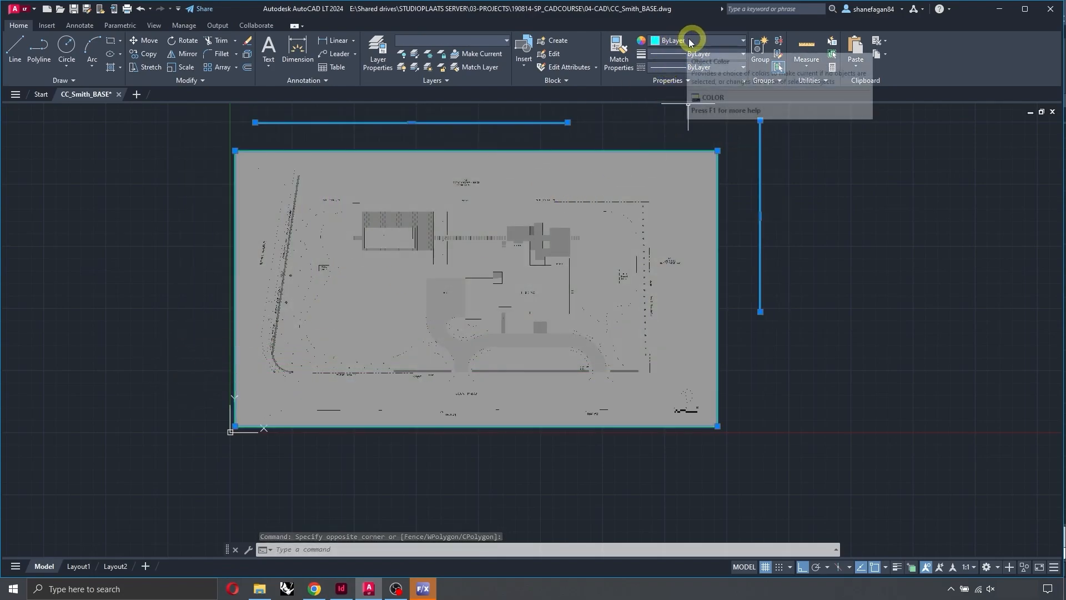
key("Escape")
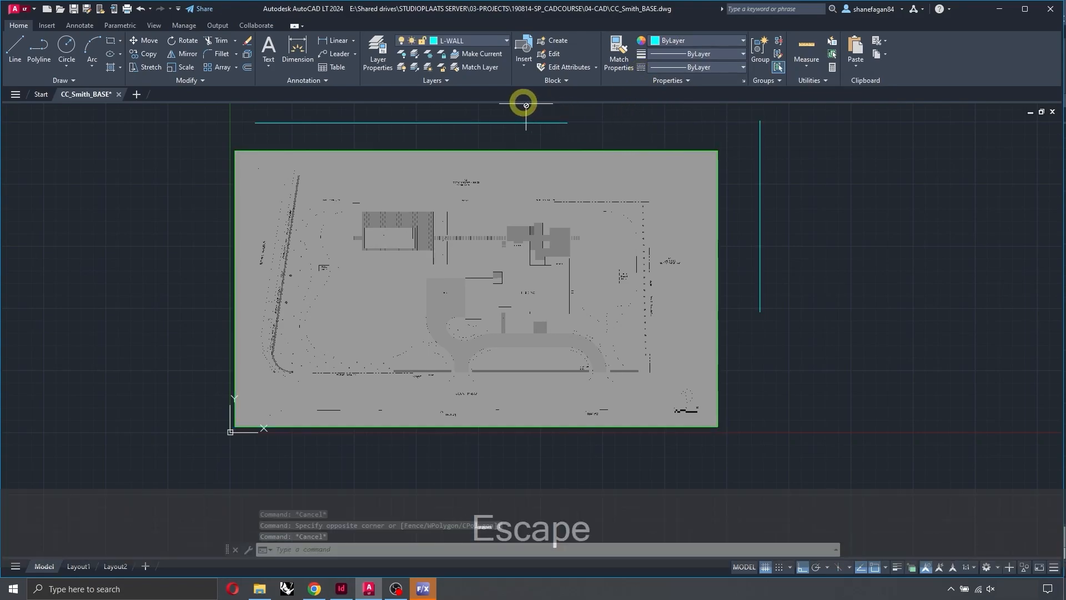
Step: Override the horizontal polyline's object color with Green and clear the selection
left_click(494, 126)
left_click(493, 114)
left_click(459, 138)
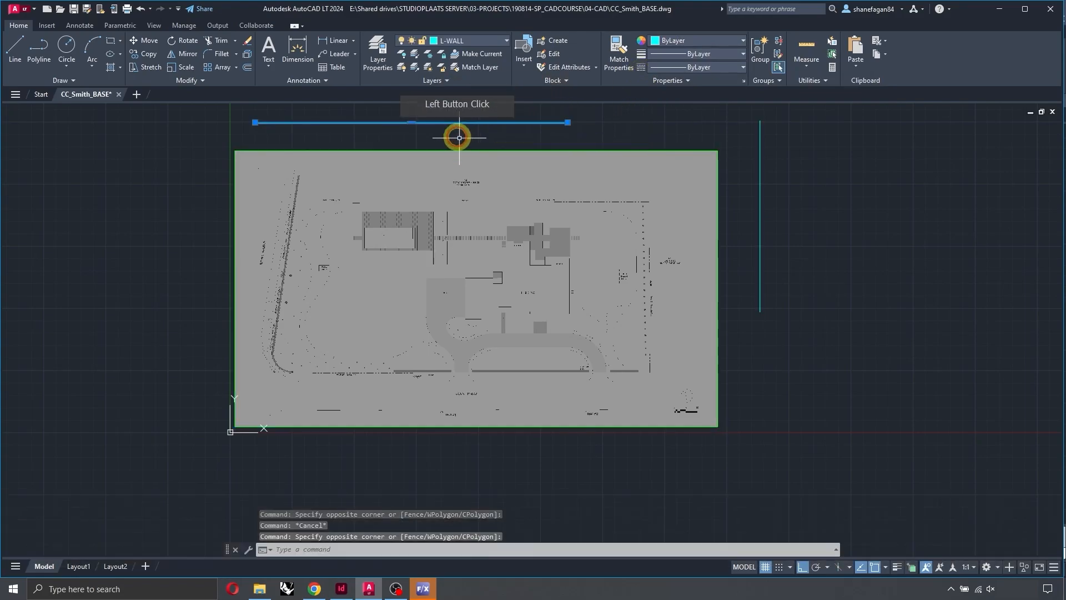
left_click(710, 41)
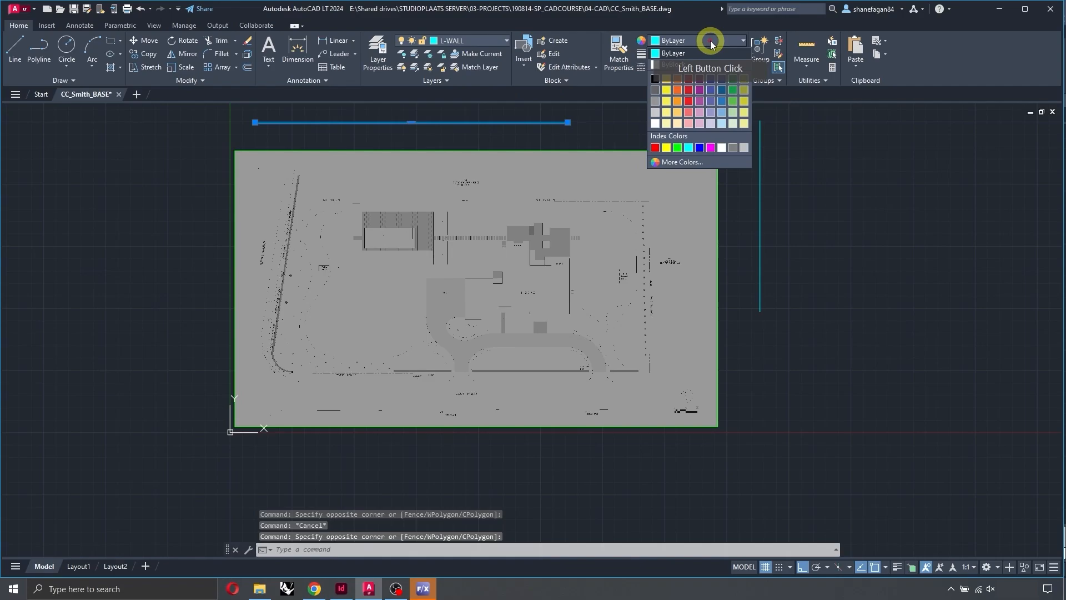
left_click(677, 148)
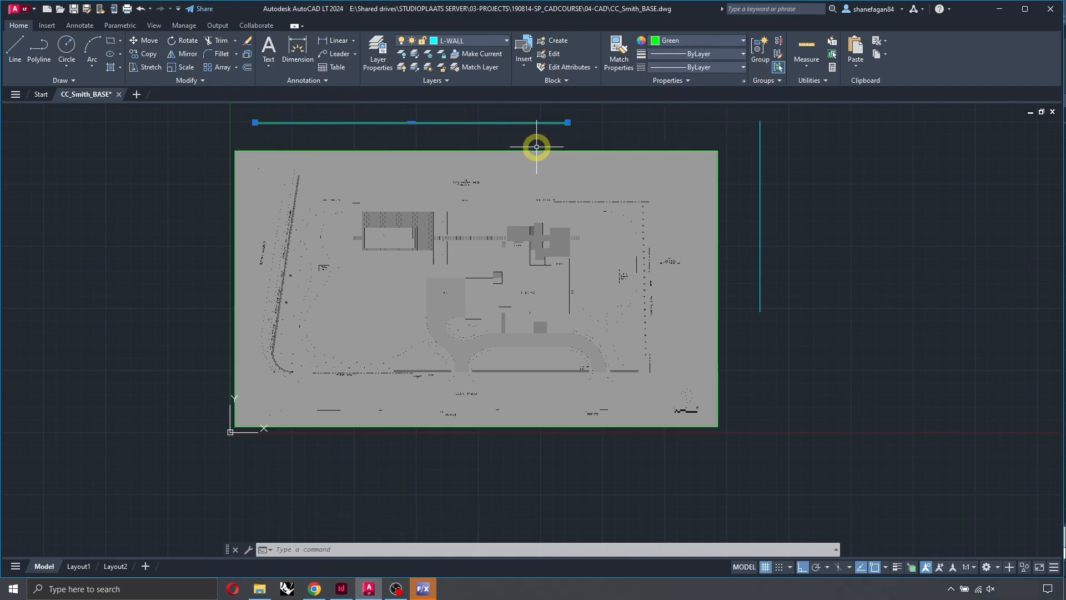
key("Escape")
Step: Reselect the horizontal polyline to compare its layer with its object color, and clear the selection
left_click(471, 136)
left_click(452, 115)
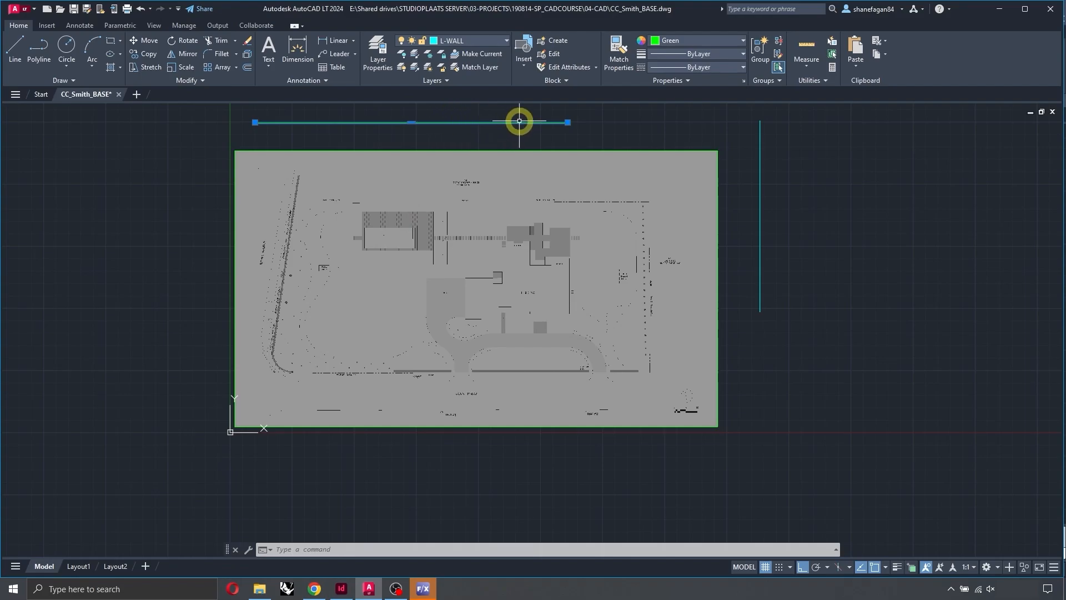
mouse_move(519, 121)
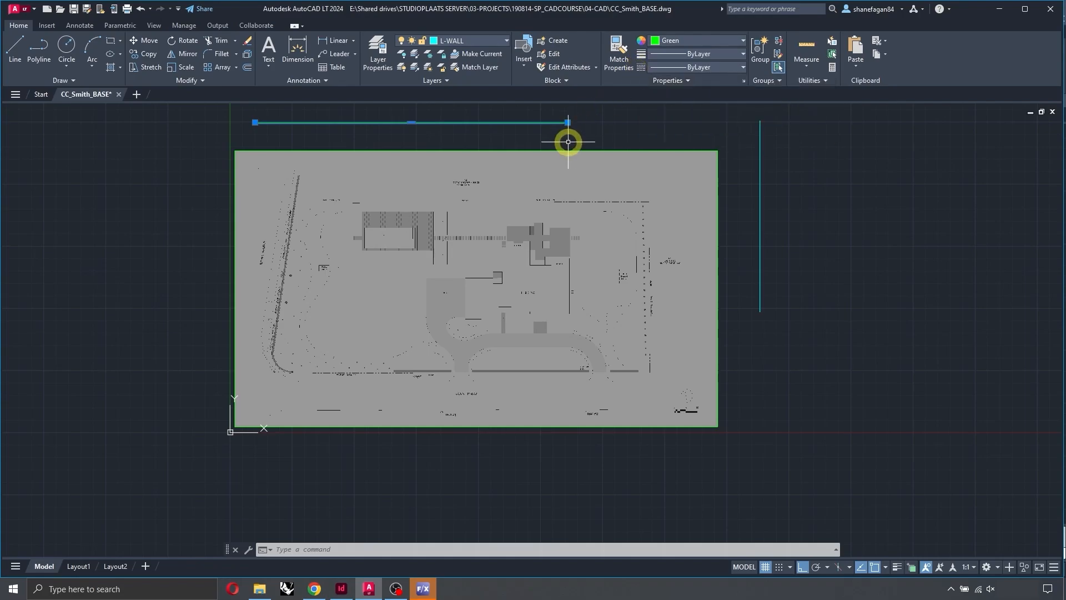
key("Escape")
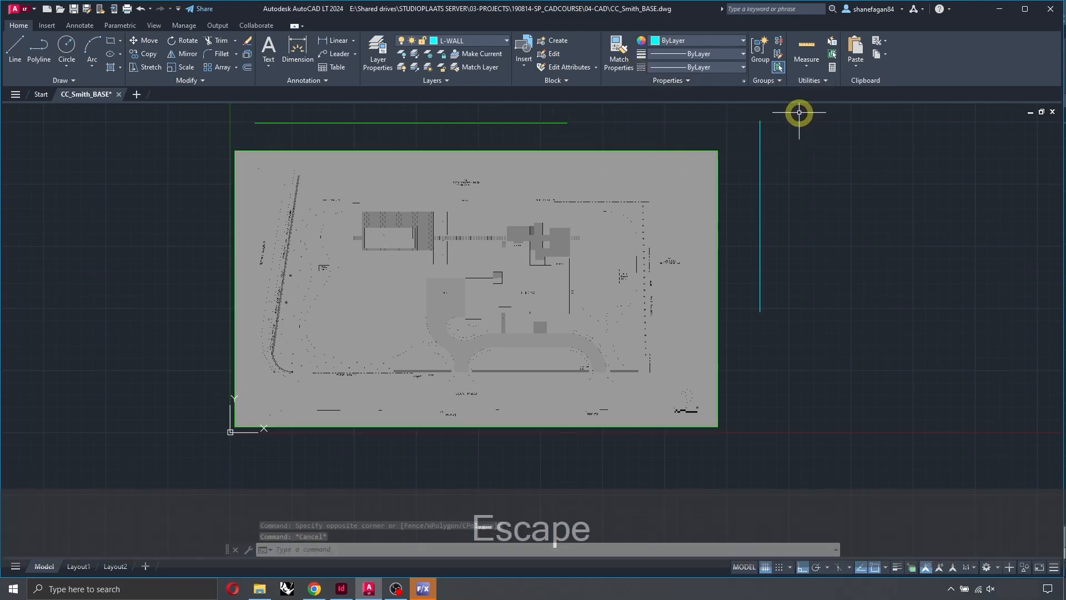
Step: Set the object color of the site plan image and both polylines to ByLayer and clear the selection
left_click(800, 110)
left_click(400, 196)
left_click(722, 41)
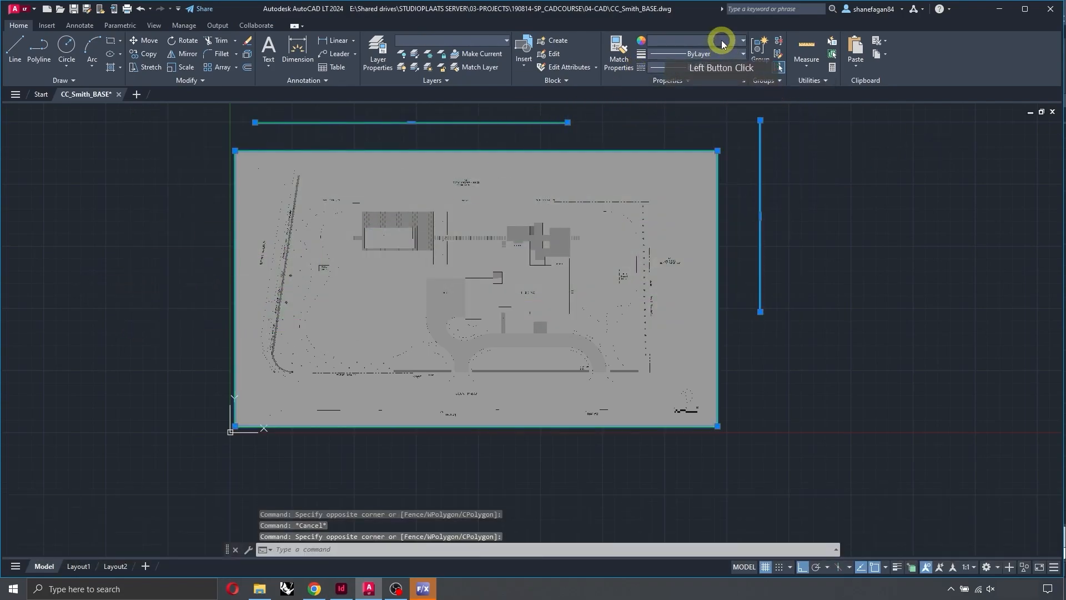
left_click(686, 53)
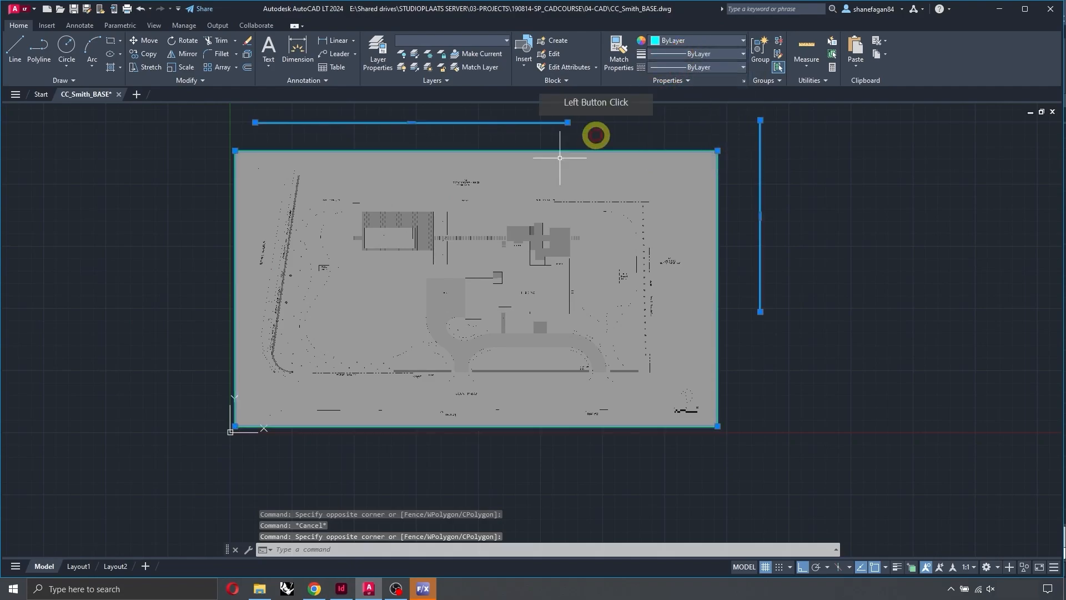
left_click(688, 43)
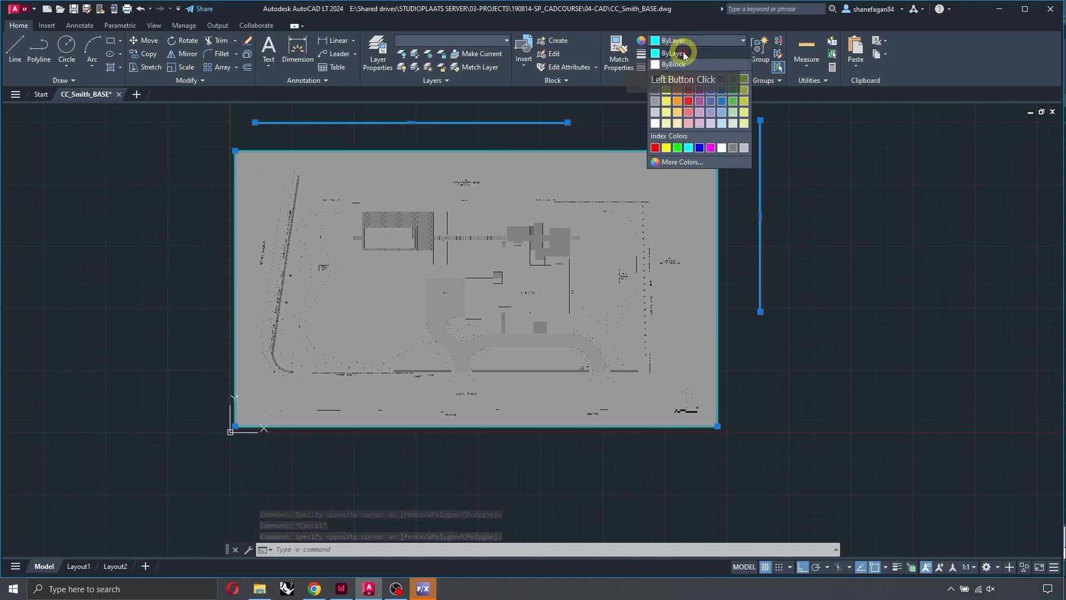
left_click(683, 53)
left_click(590, 174)
key("Escape")
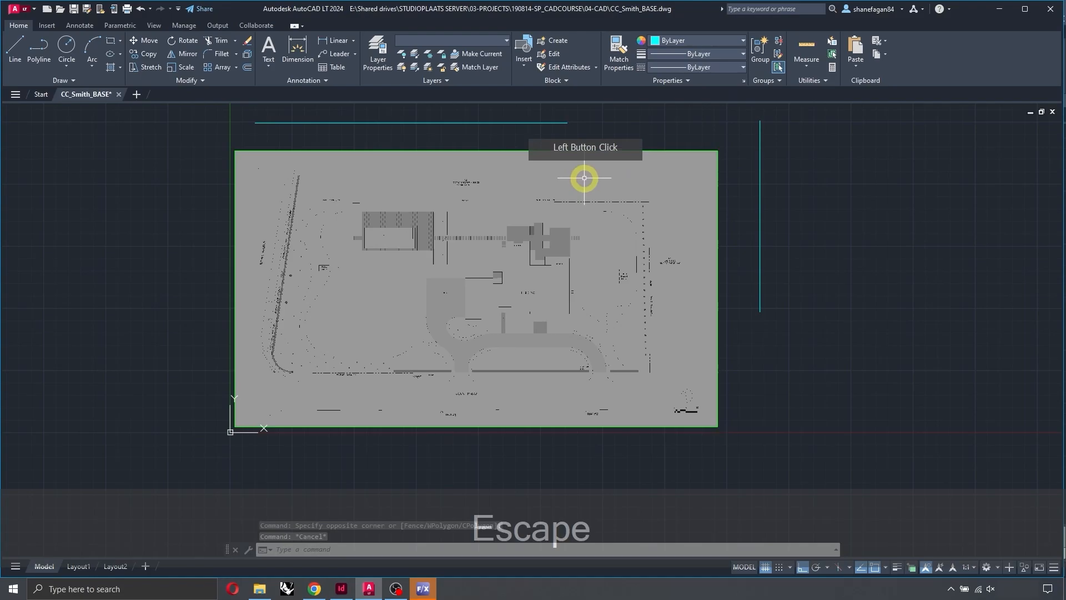
left_click(458, 128)
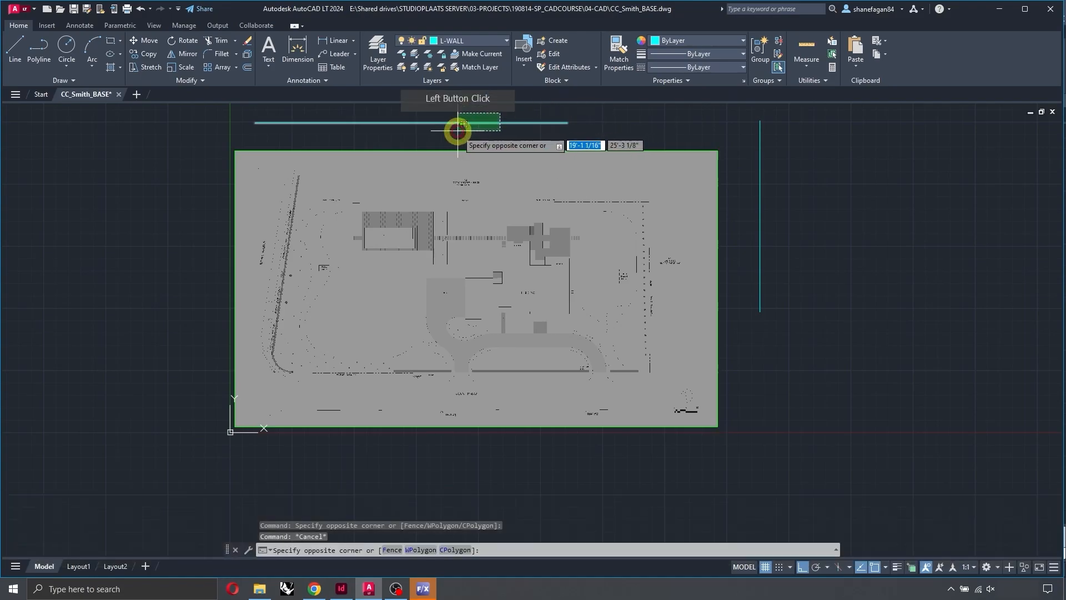
key("Escape")
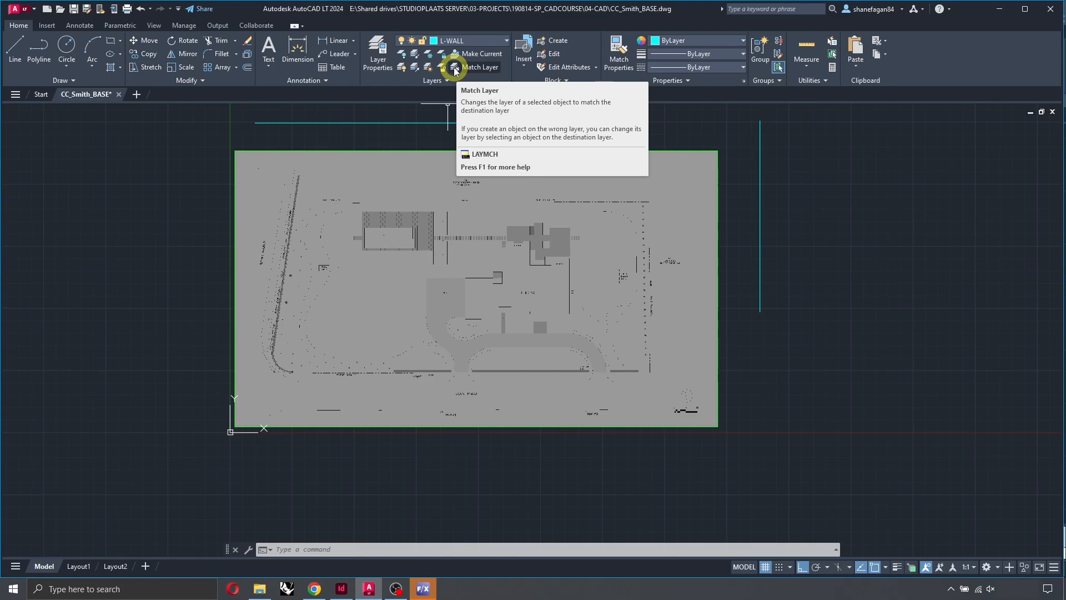
Step: Change the L-WALL layer's color to yellow in the layer properties and close the layer list
left_click(379, 46)
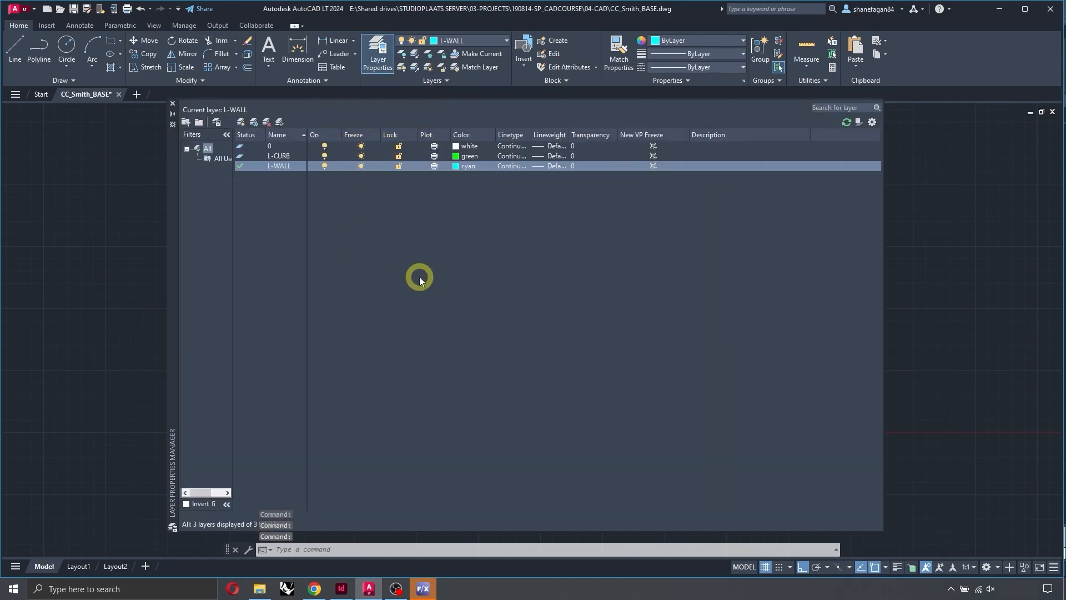
left_click(458, 167)
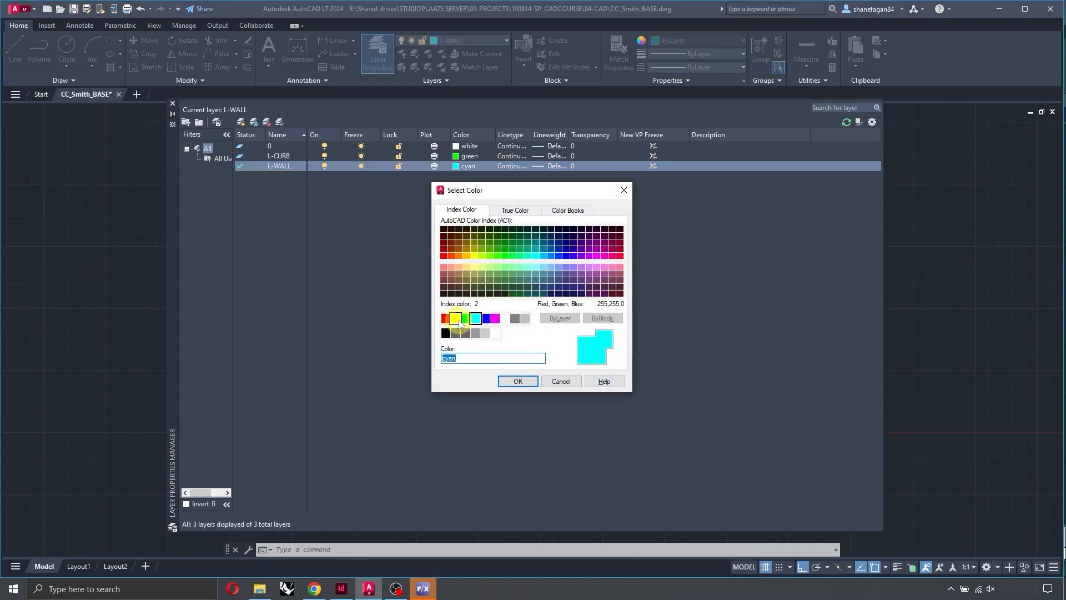
left_click(456, 320)
left_click(517, 381)
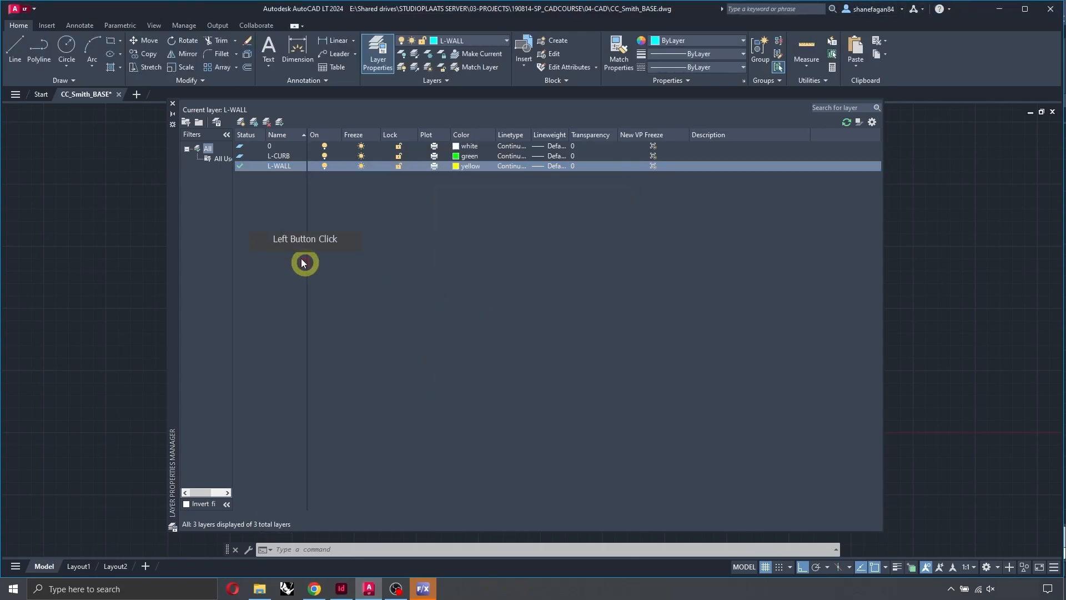
left_click(172, 104)
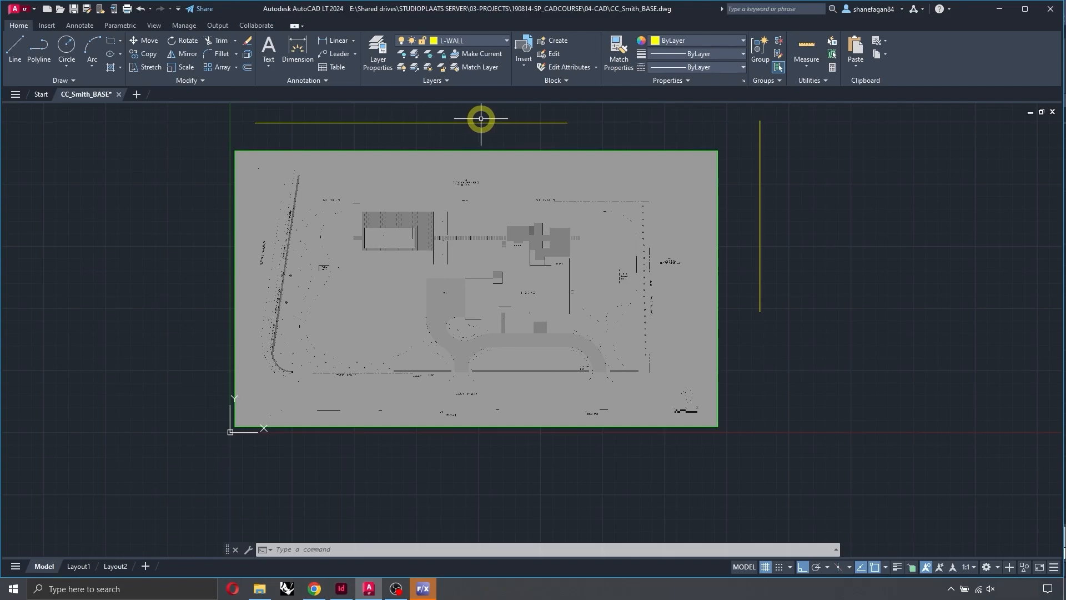
Step: Review the layer list, put the site plan image on layer 0 and the vertical polyline on L-CURB, and clear the selection
left_click(377, 51)
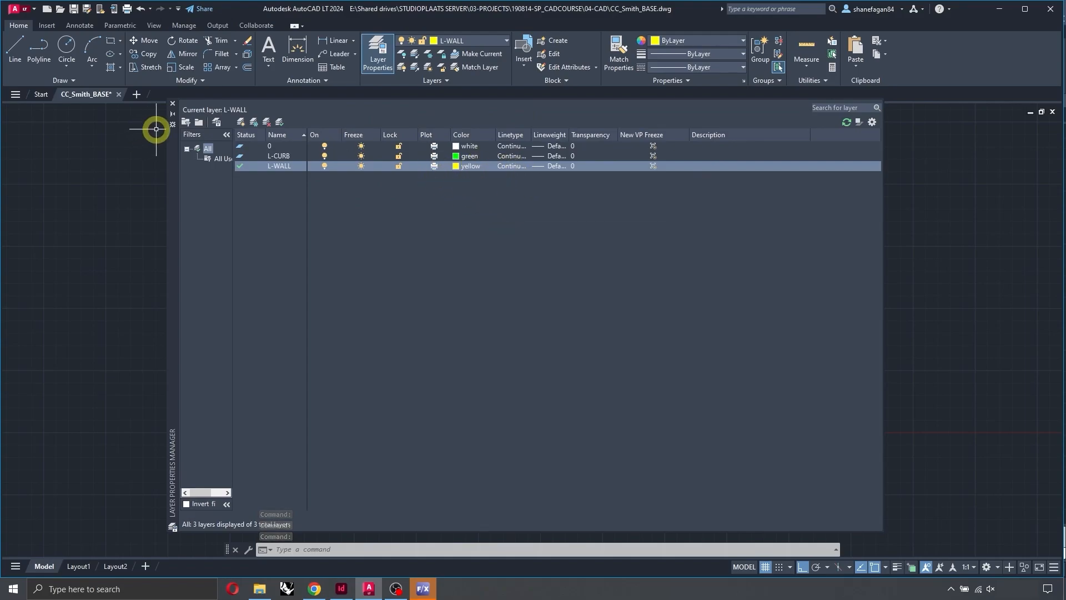
left_click(172, 103)
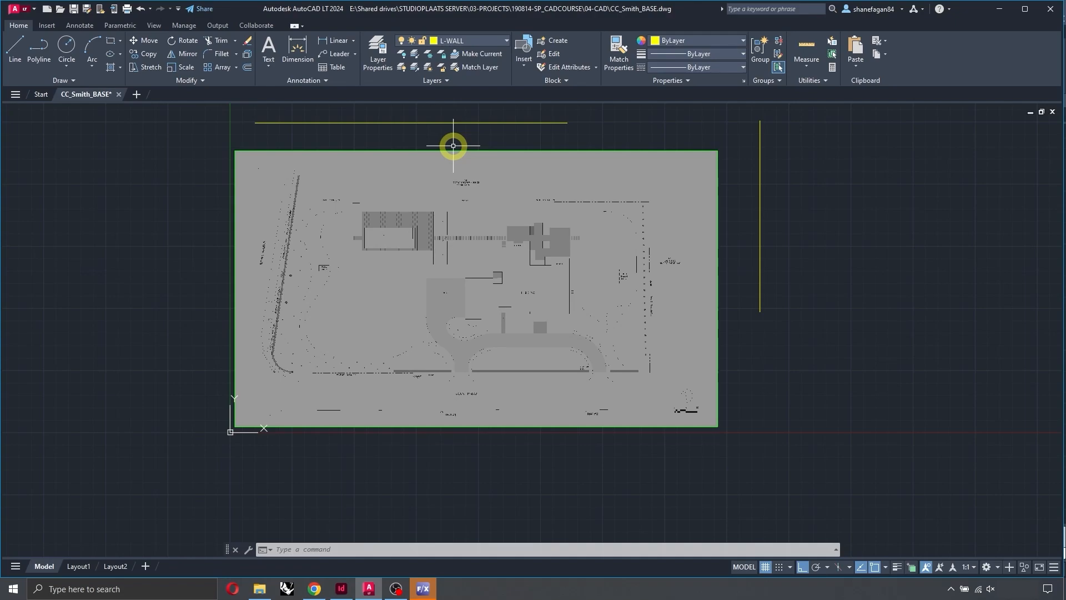
key("Escape")
key("Escape")
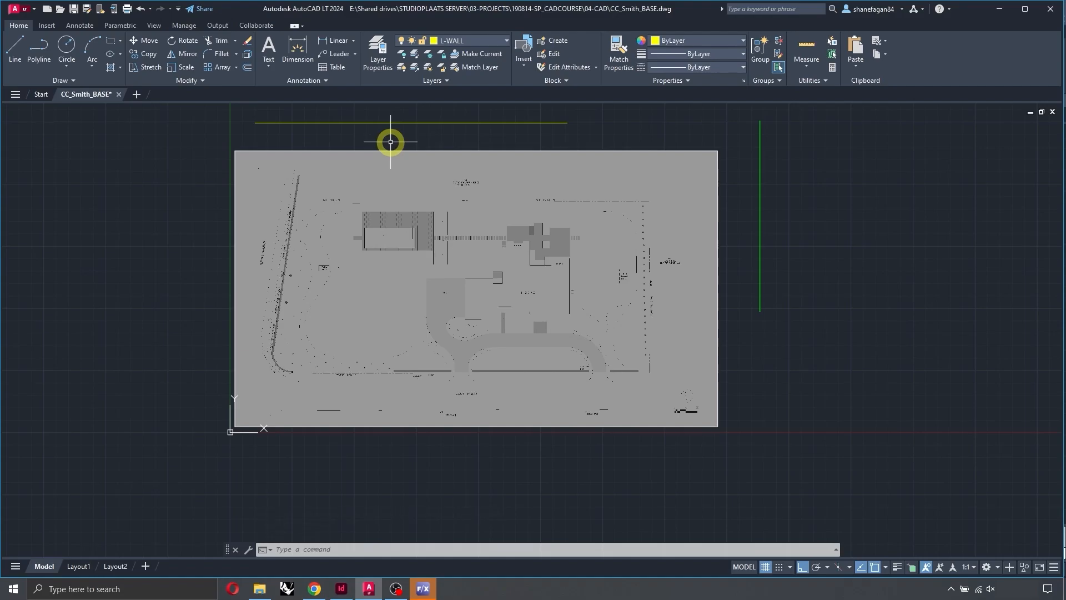
Step: Turn off the vertical polyline's layer by picking the polyline with Layer Off, and undo it
left_click(403, 54)
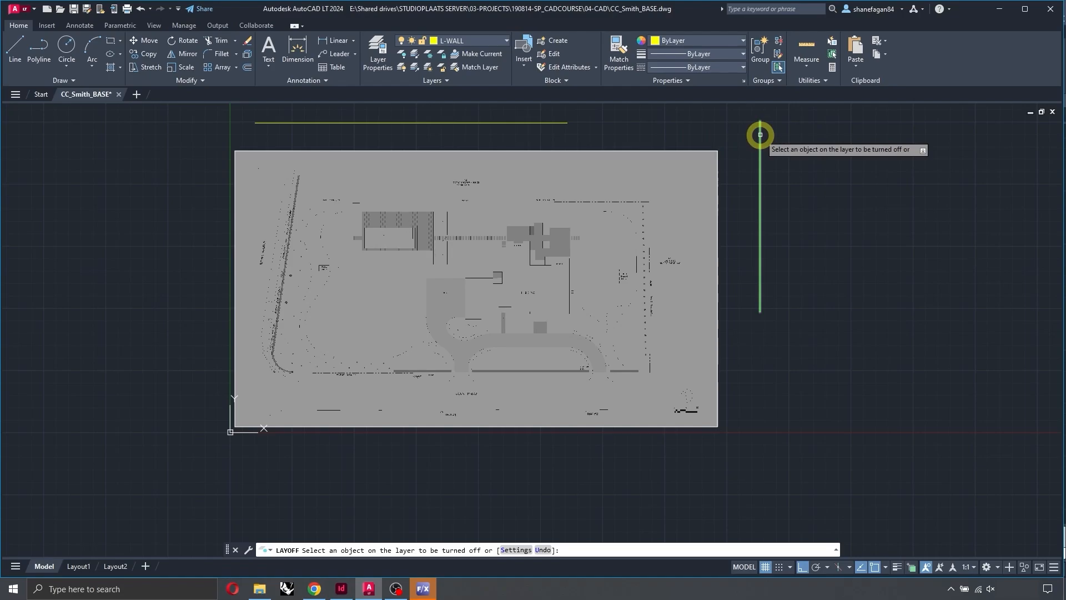
left_click(760, 134)
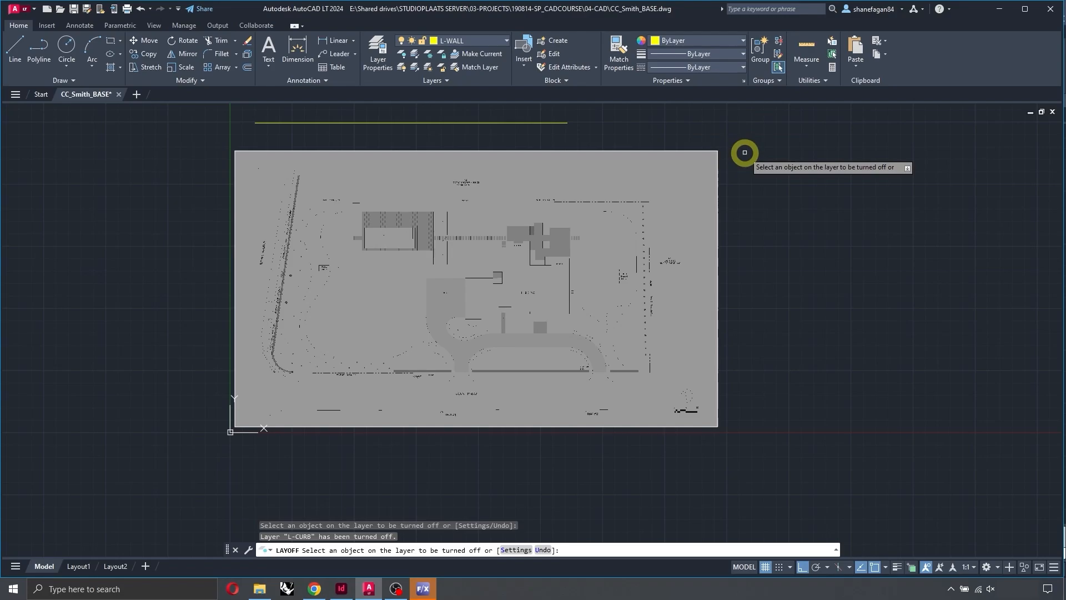
key("ctrl+z")
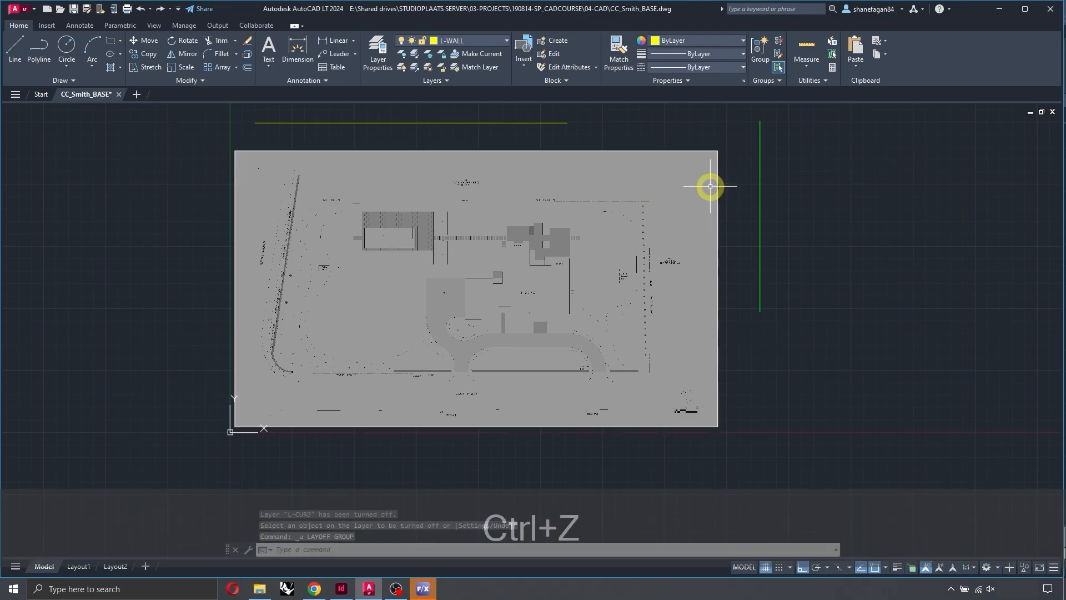
Step: Make L-CURB the current layer and draw a three-segment zigzag polyline beside the vertical polyline with Ortho off
left_click(473, 40)
left_click(465, 67)
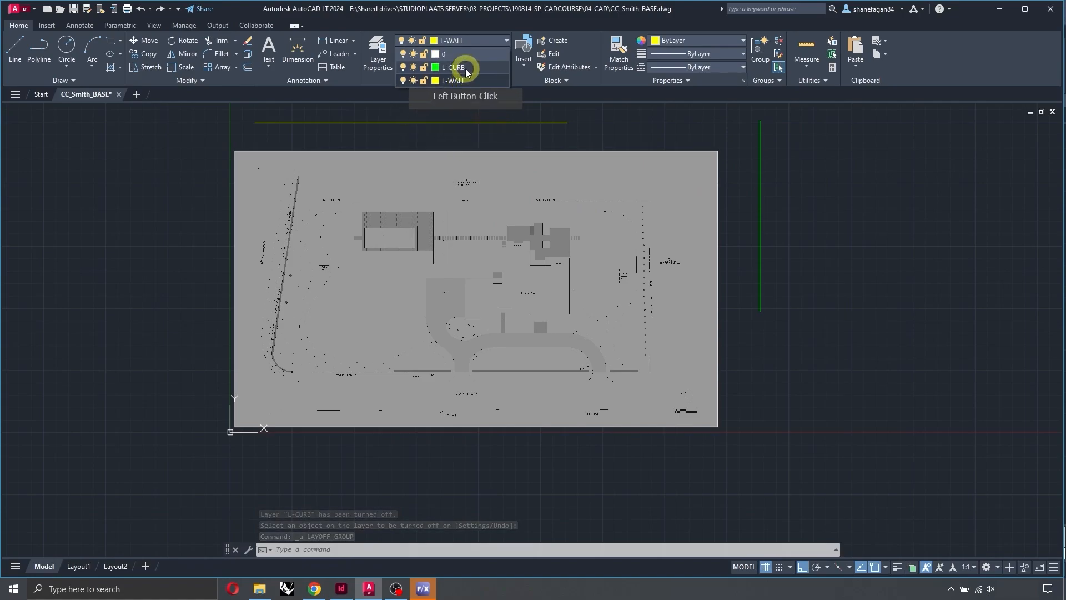
type("PL")
key("space")
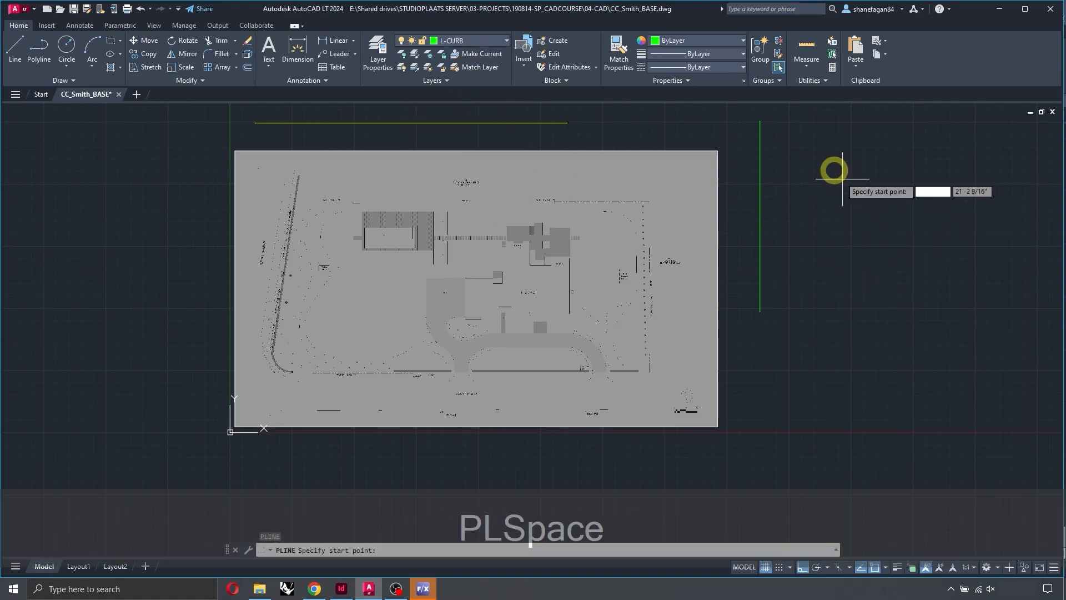
left_click(818, 152)
key("F8")
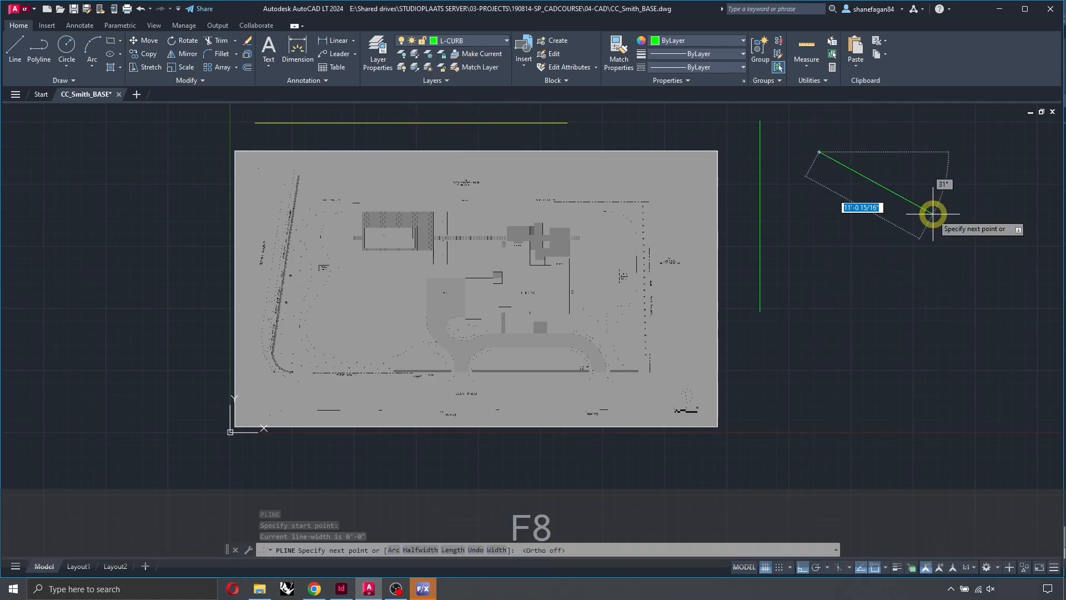
left_click(932, 213)
left_click(817, 320)
left_click(977, 410)
key("space")
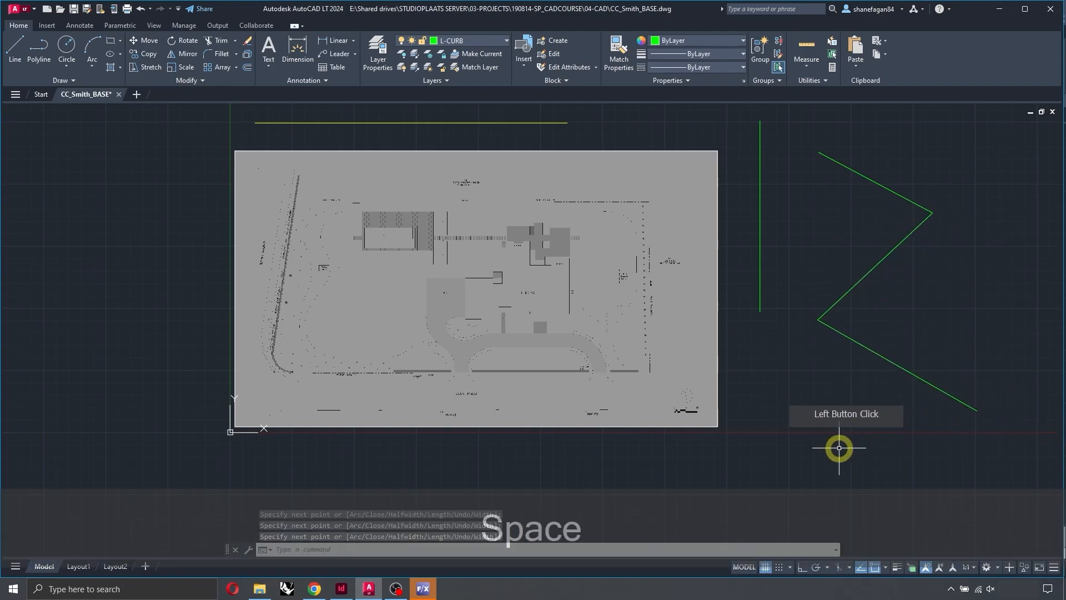
Step: Draw a single-segment diagonal polyline on L-CURB, crossing the lower segment of the zigzag polyline
key("space")
left_click(798, 455)
left_click(980, 268)
key("space")
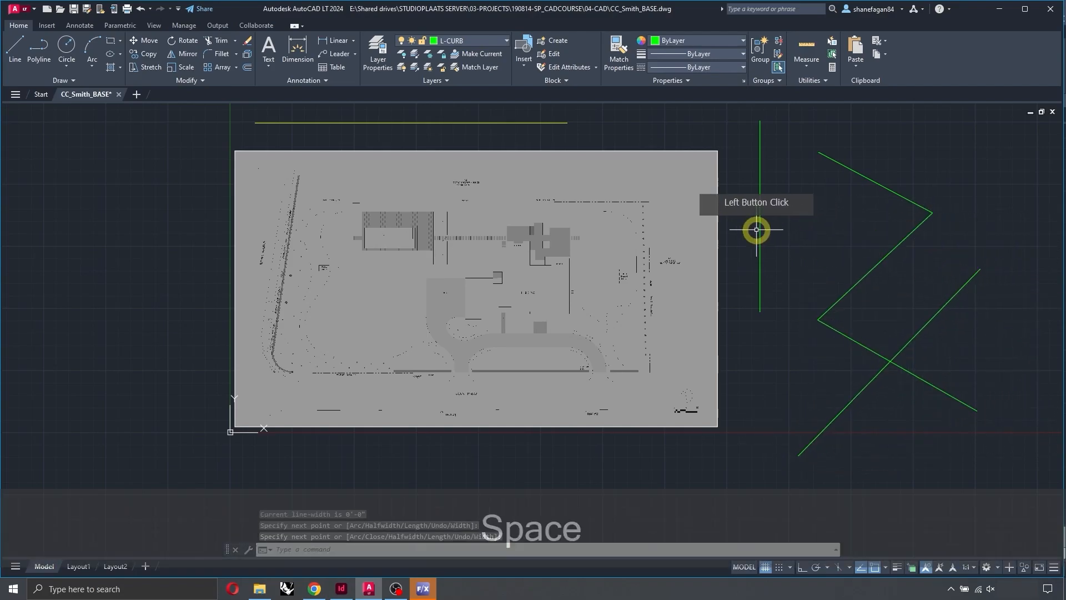
Step: Turn off the current L-CURB layer by picking the zigzag polyline with Layer Off, and make L-WALL the current layer
left_click(401, 54)
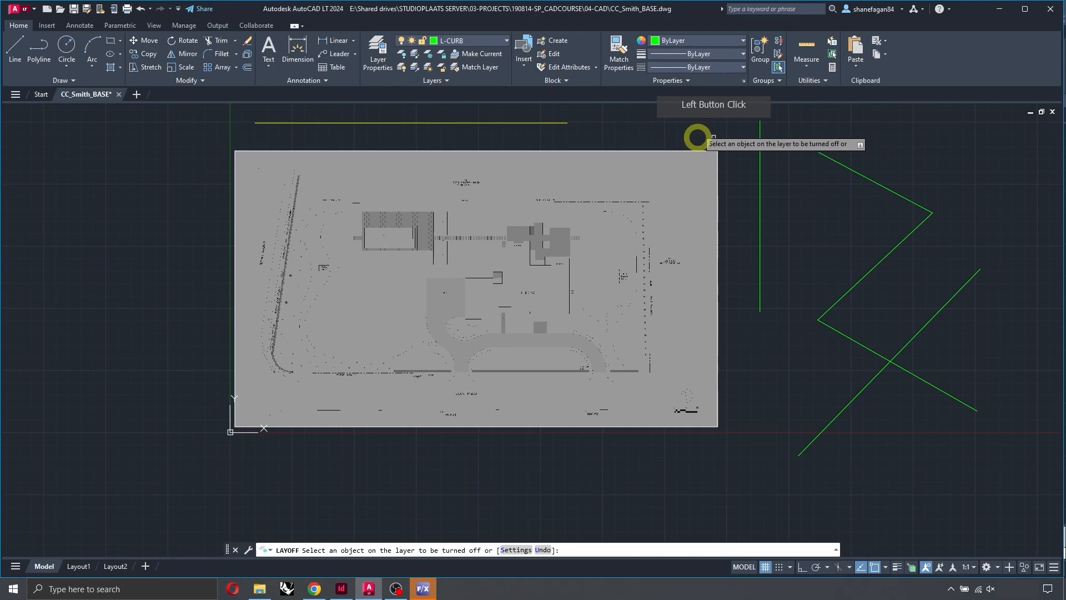
left_click(915, 232)
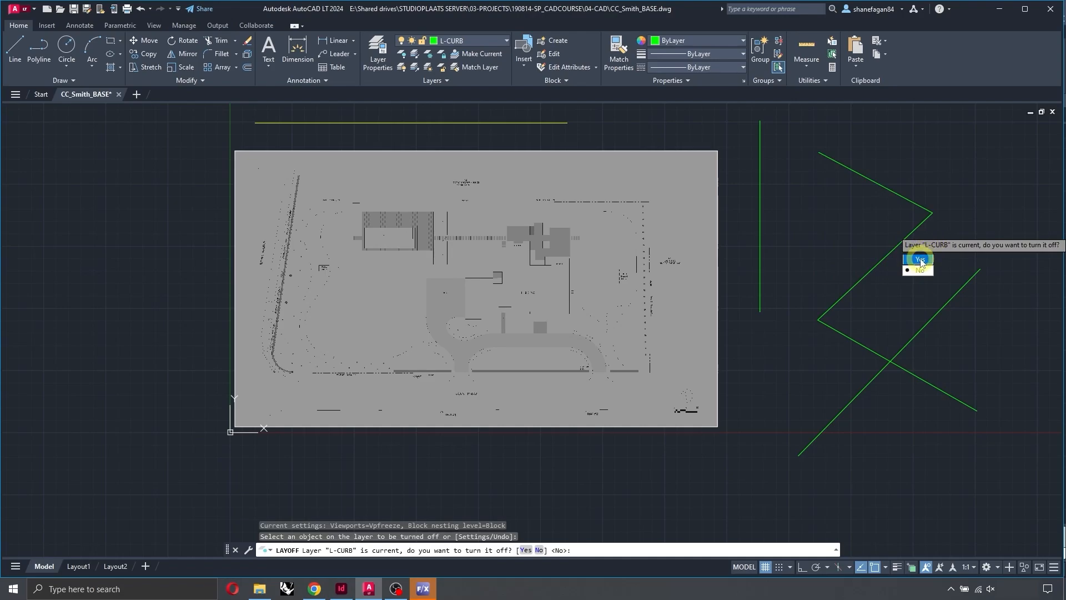
left_click(920, 260)
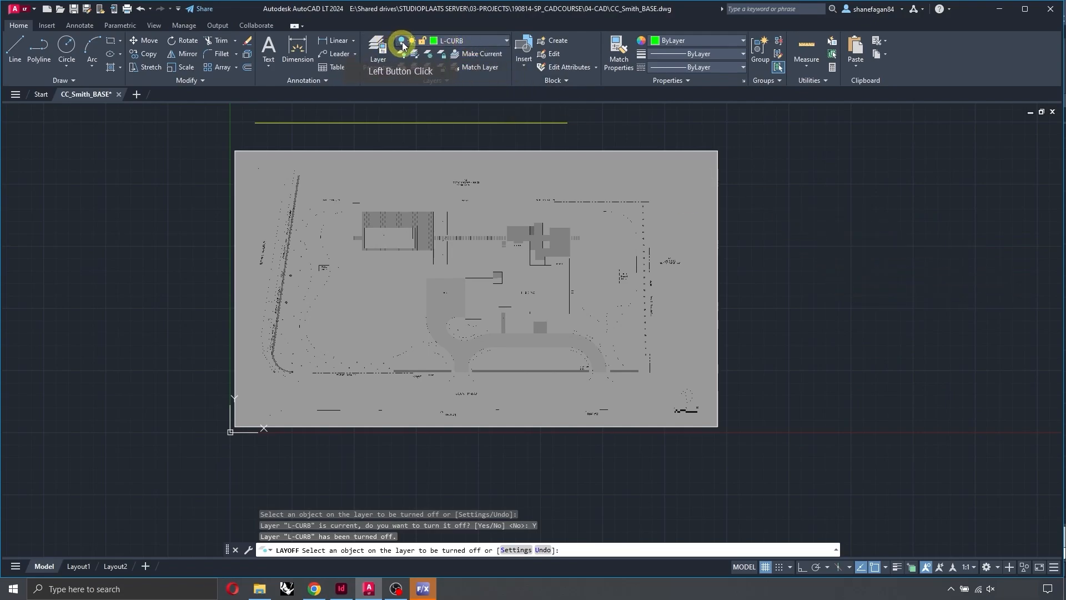
left_click(481, 40)
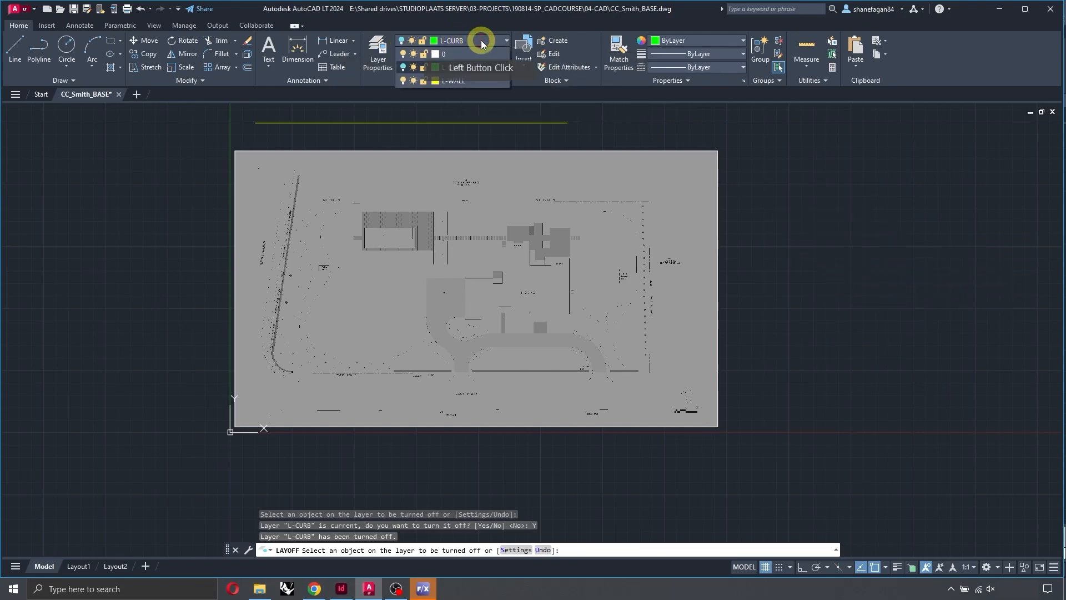
left_click(453, 81)
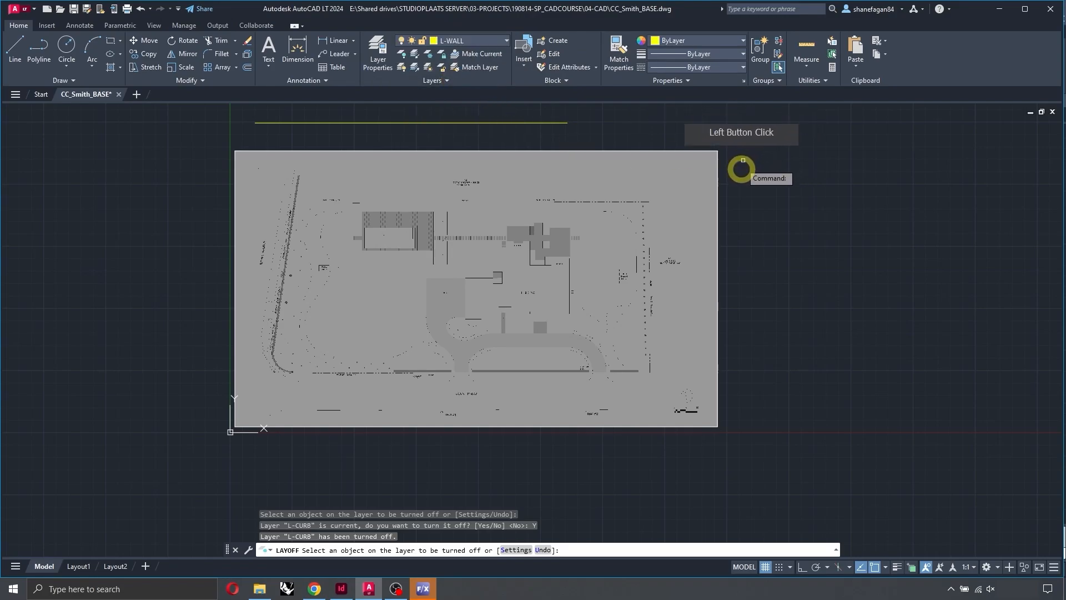
key("Escape")
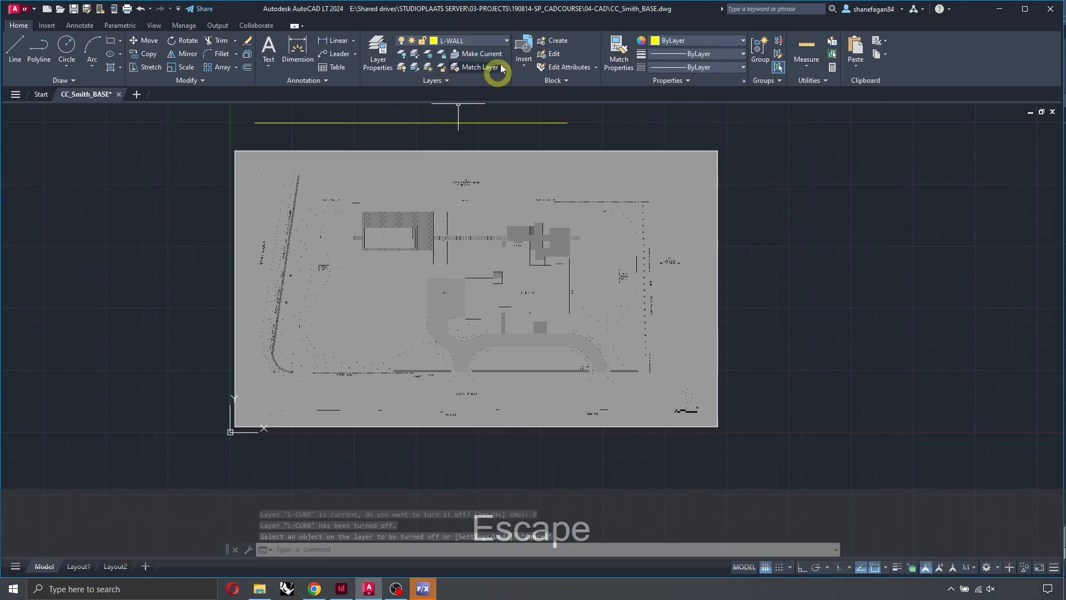
Step: Turn the L-CURB layer back on in the layer properties and close the layer list
left_click(376, 55)
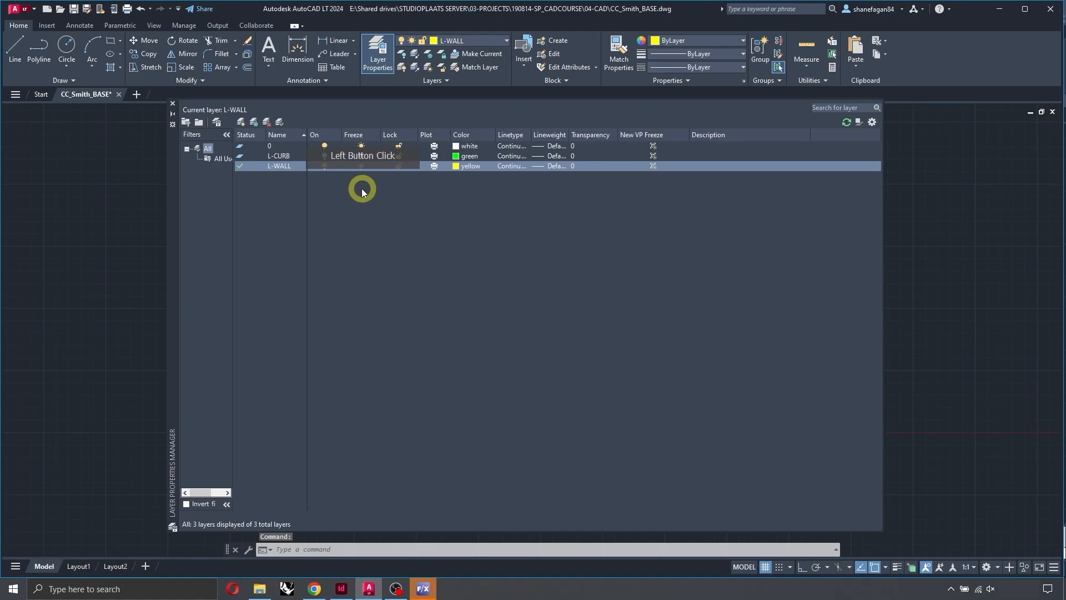
left_click(324, 156)
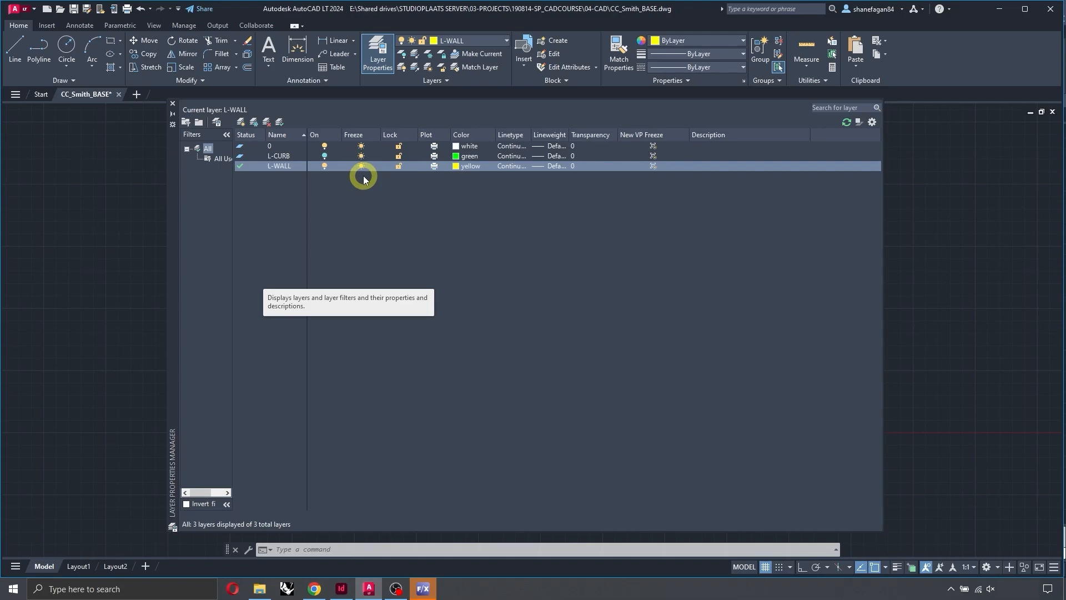
left_click(325, 156)
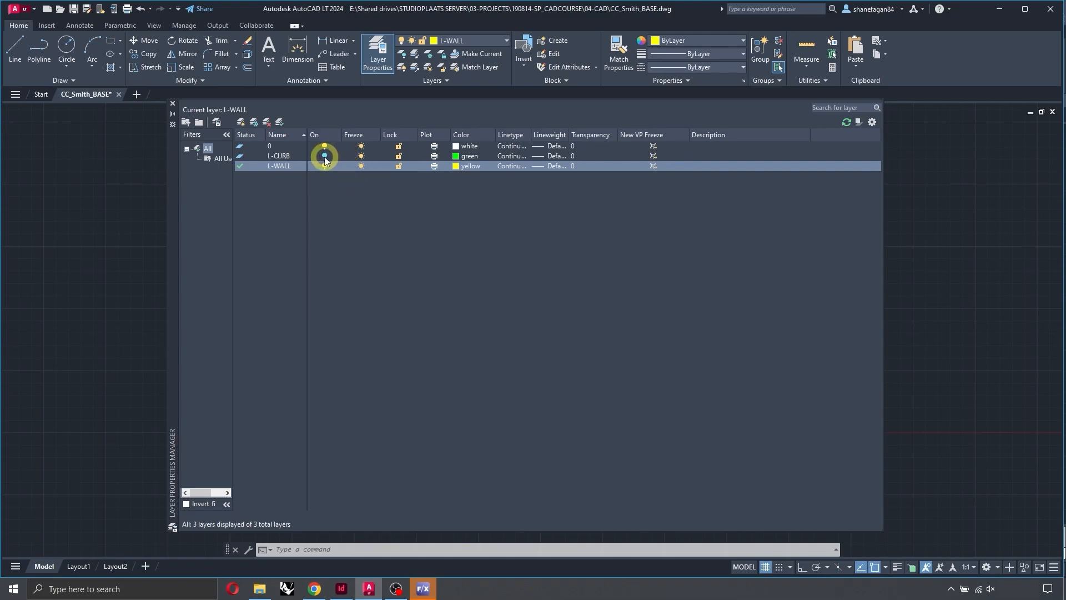
left_click(172, 103)
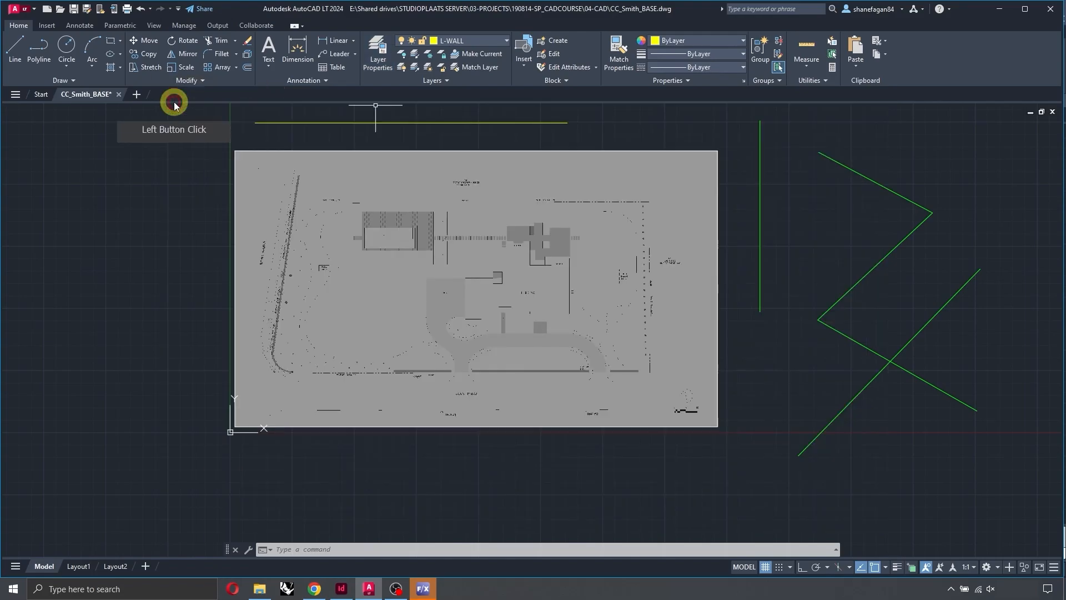
Step: Freeze the L-CURB layer by picking the zigzag polyline, and thaw it again in the layer properties
left_click(545, 243)
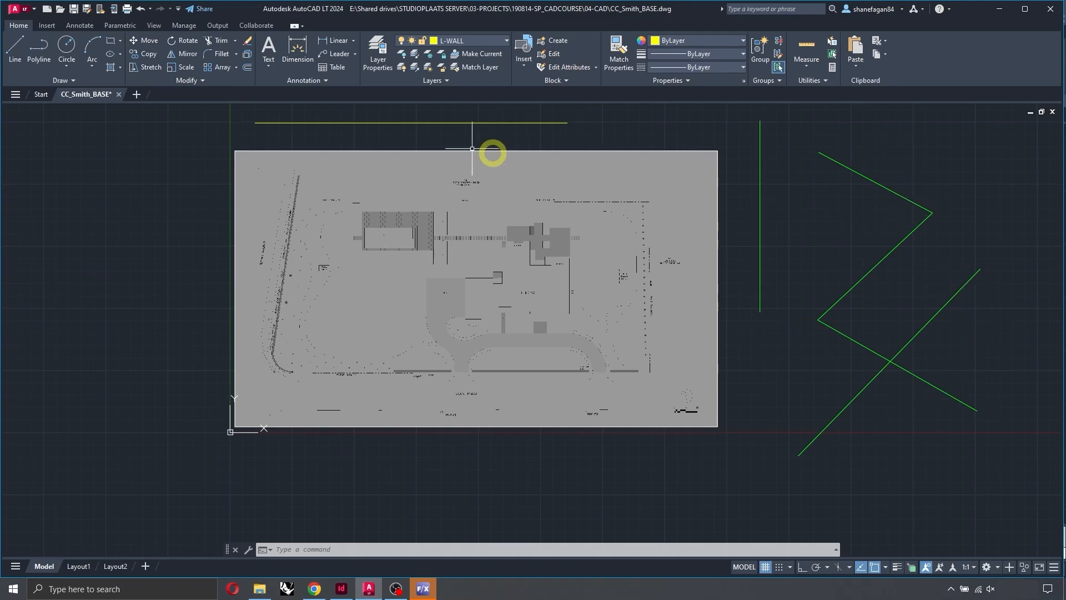
left_click(427, 58)
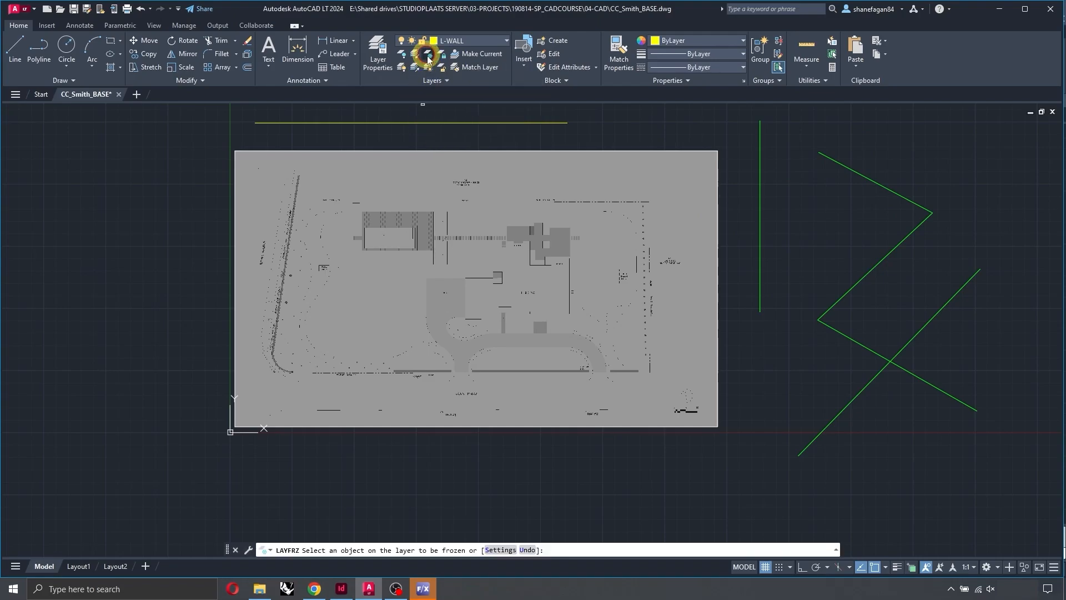
left_click(865, 180)
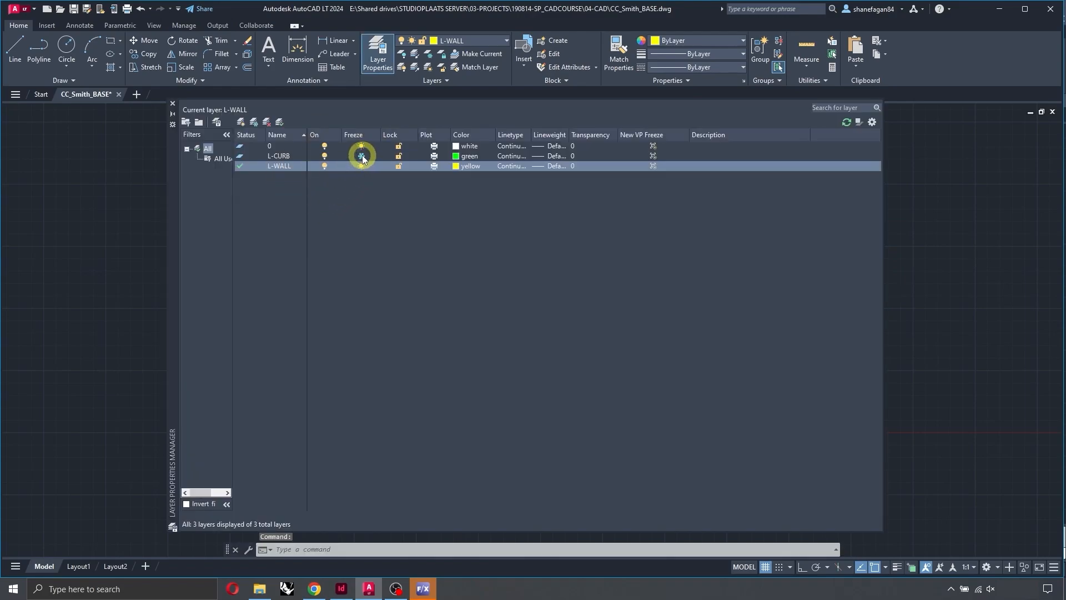
left_click(361, 156)
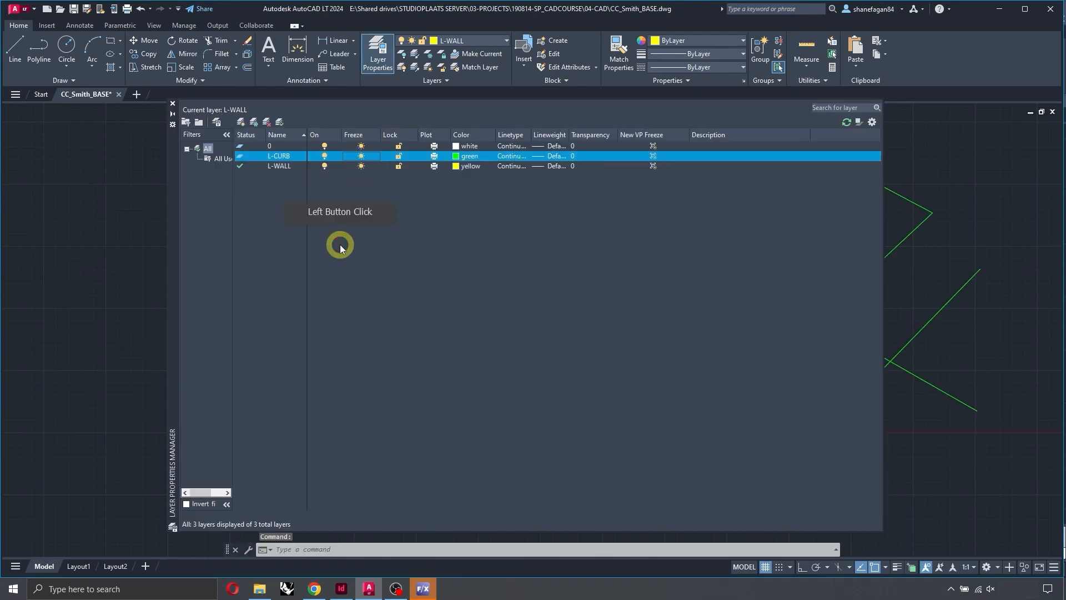
Step: Lock the L-CURB layer in the layer properties and close the layer list
left_click(397, 157)
left_click(787, 288)
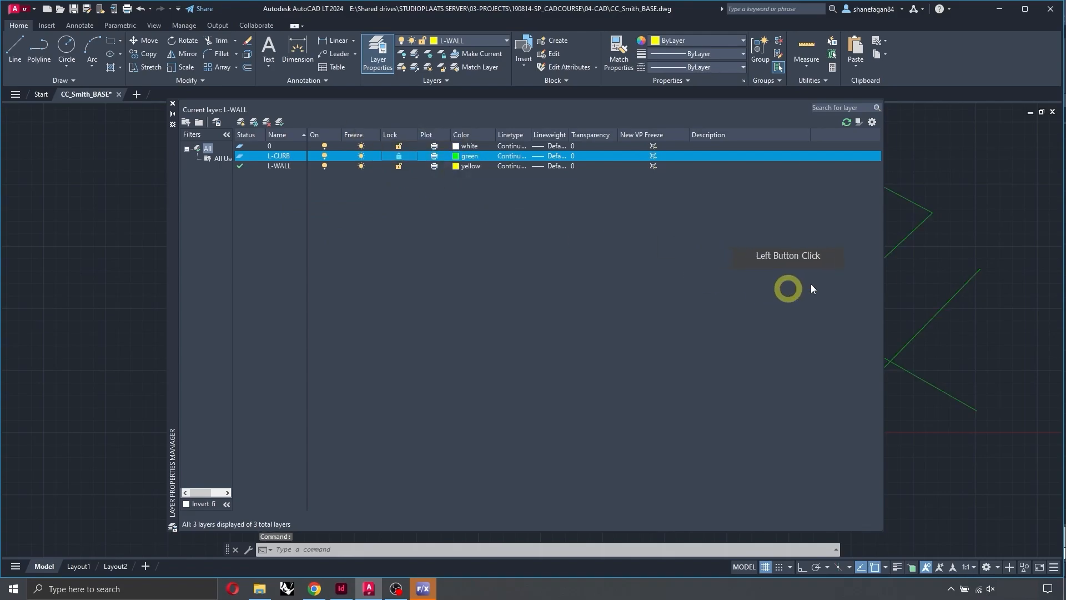
left_click(174, 103)
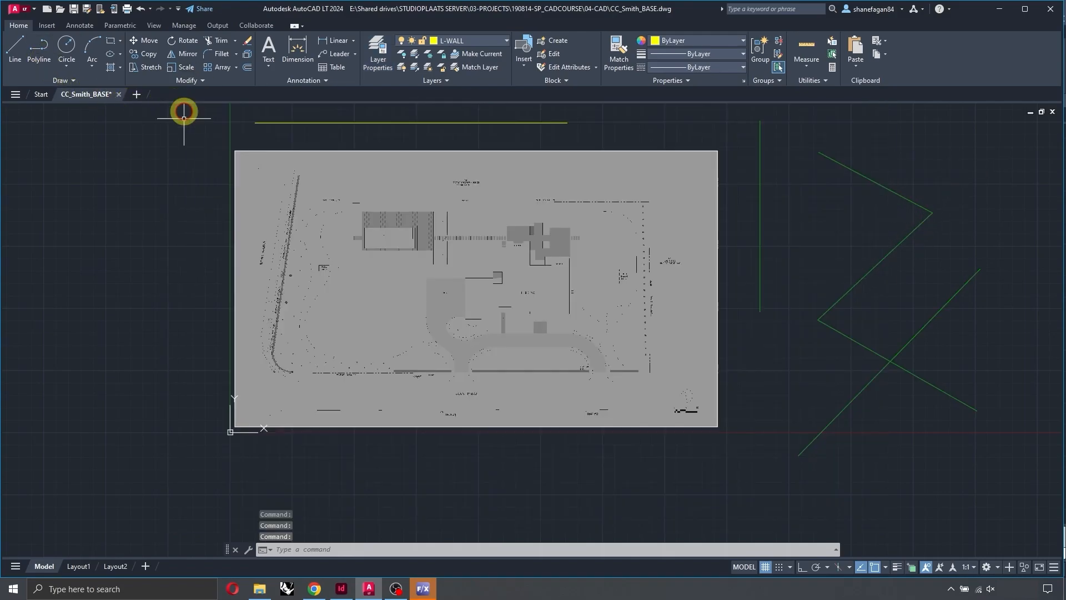
Step: Try to move the green zigzag polyline on the locked L-CURB layer, and leave the Move command
left_click(968, 200)
left_click(883, 179)
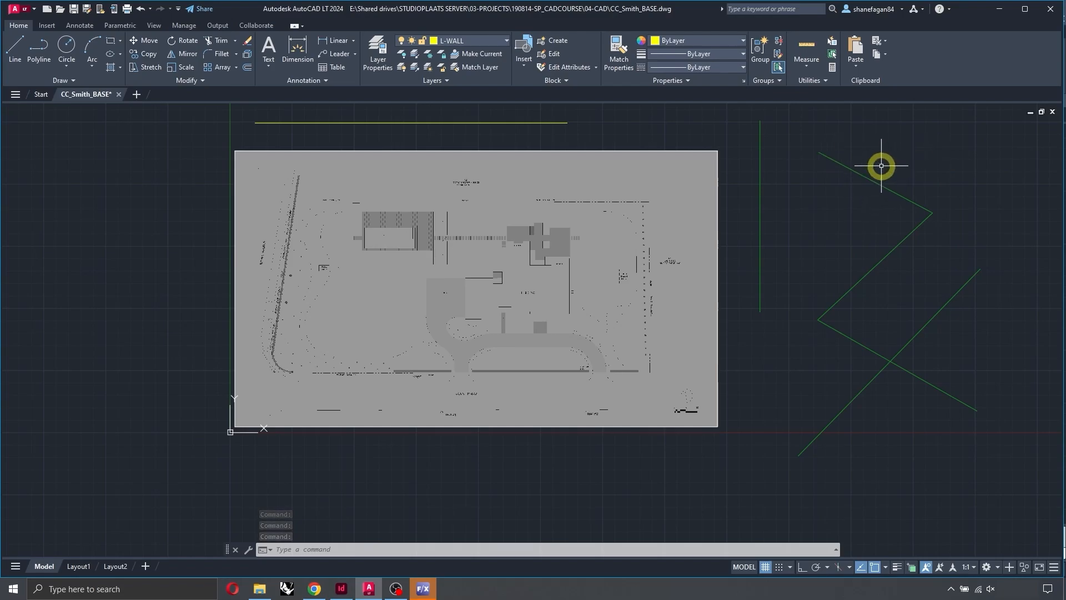
left_click(881, 165)
left_click(809, 226)
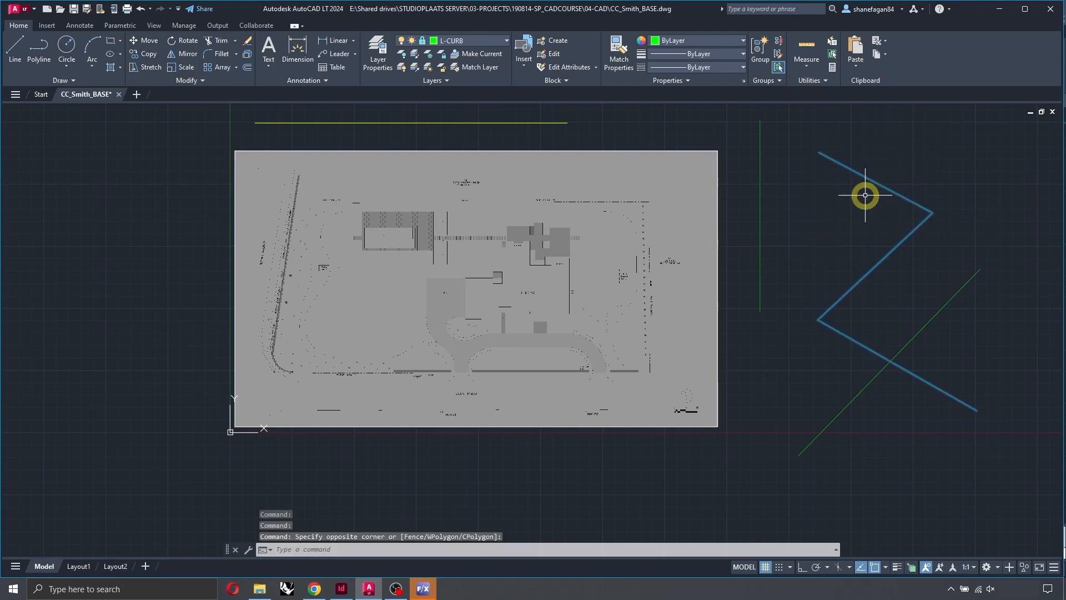
type("m")
key("space")
left_click(860, 218)
left_click(780, 244)
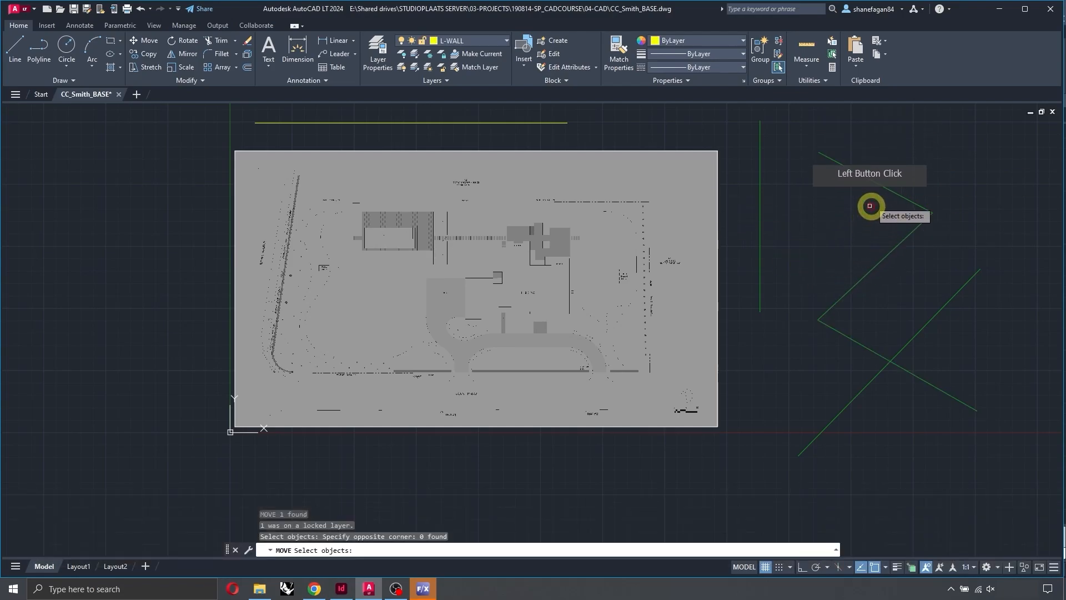
left_click(868, 181)
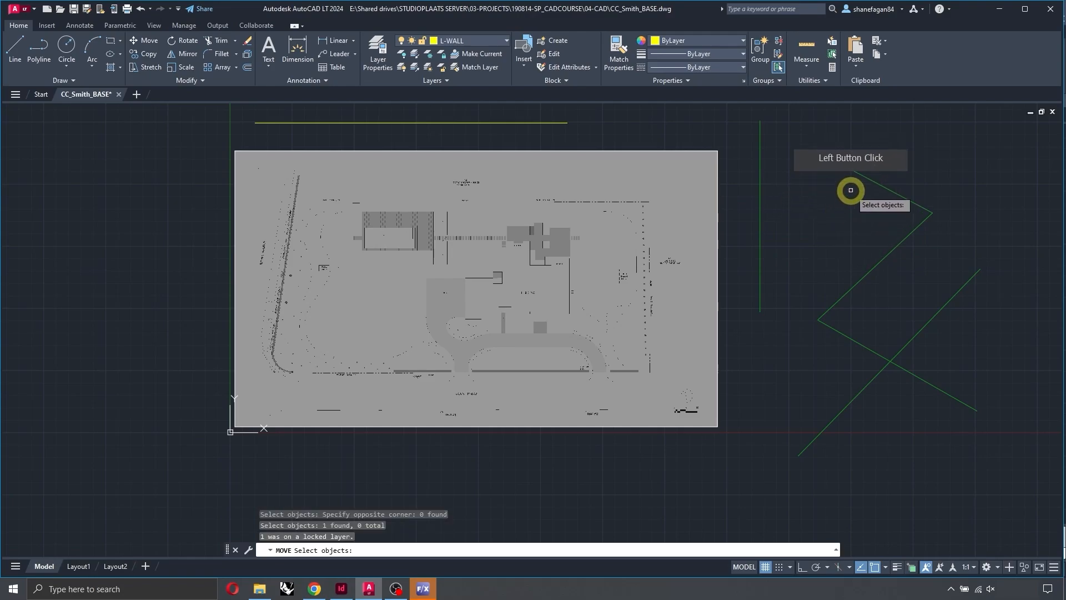
key("space")
key("Escape")
key("Escape")
key("Escape")
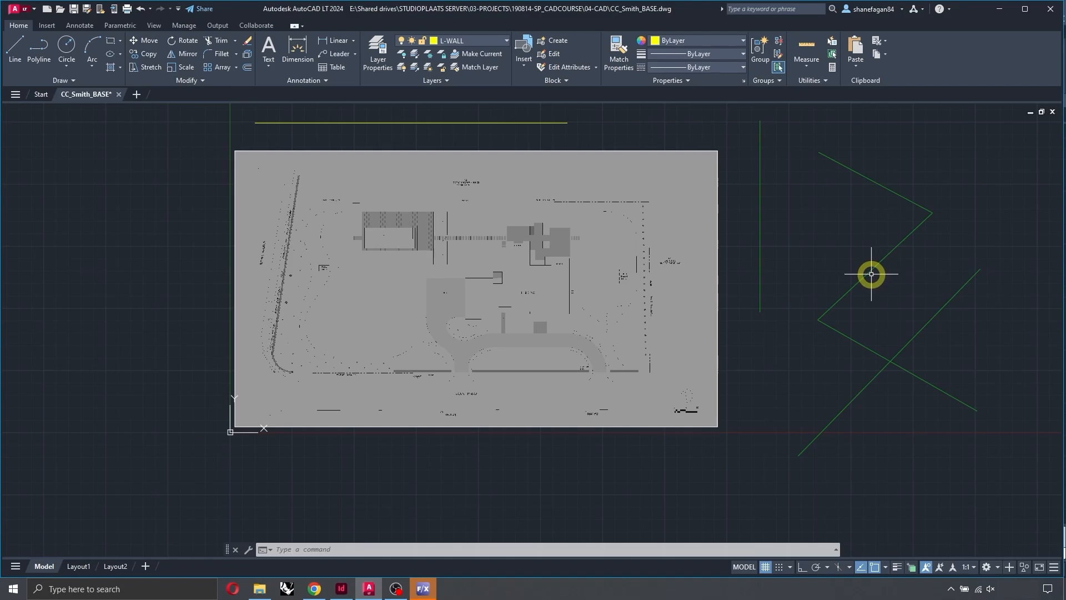
Step: Lock the L-WALL layer by picking the yellow line, and unlock both L-WALL and L-CURB by picking an object on each
left_click(442, 54)
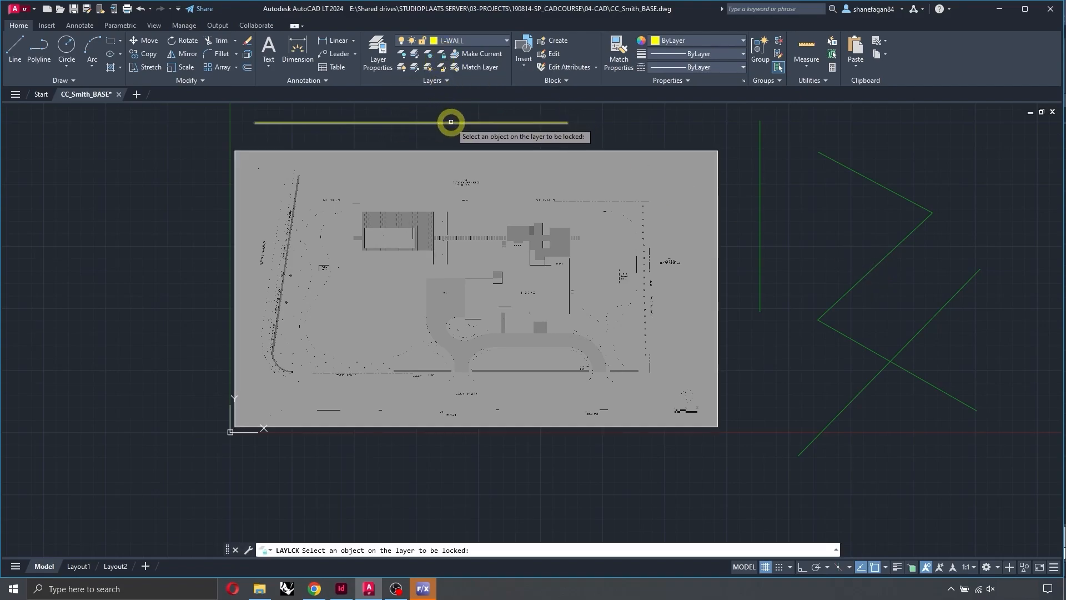
left_click(451, 122)
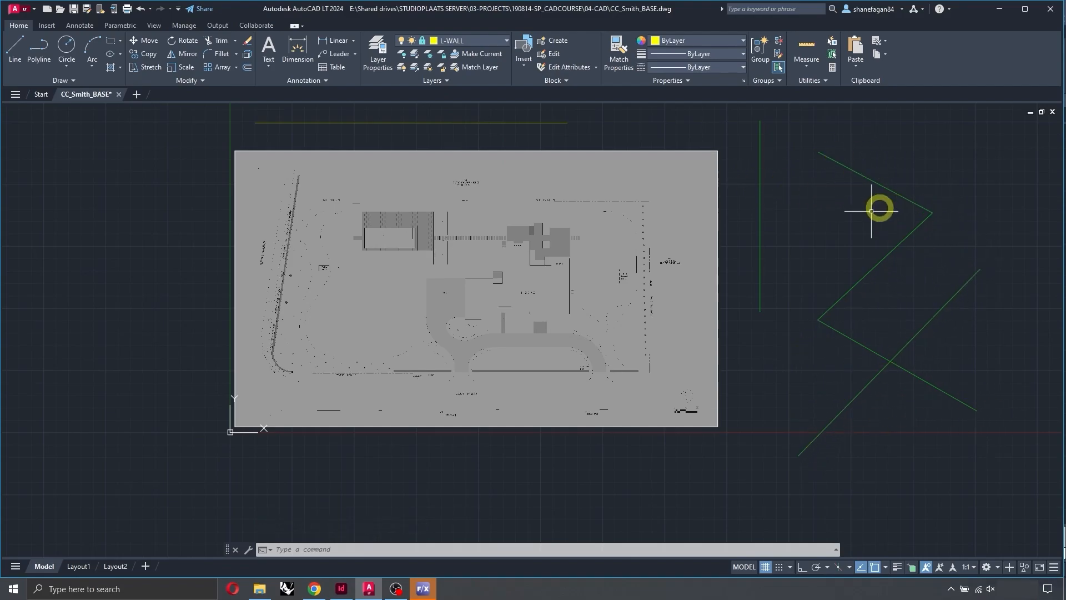
left_click(442, 68)
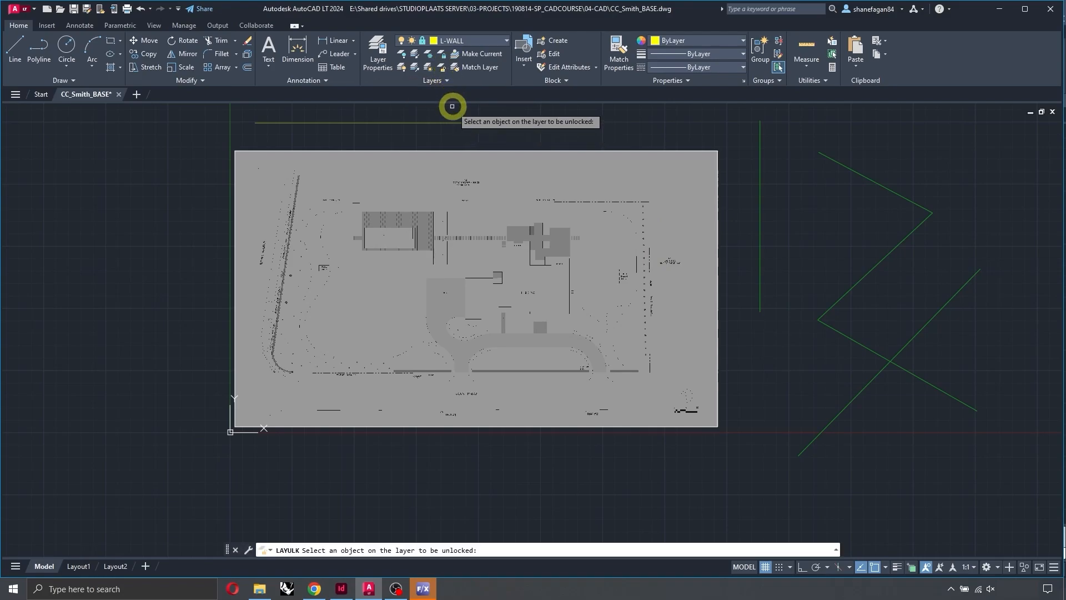
left_click(542, 128)
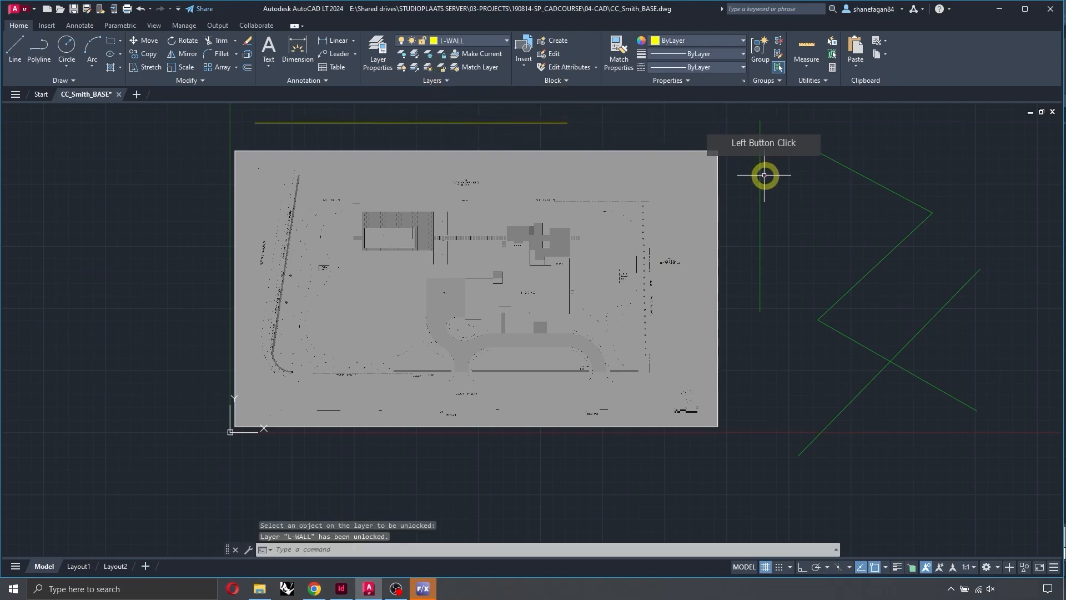
key("Return")
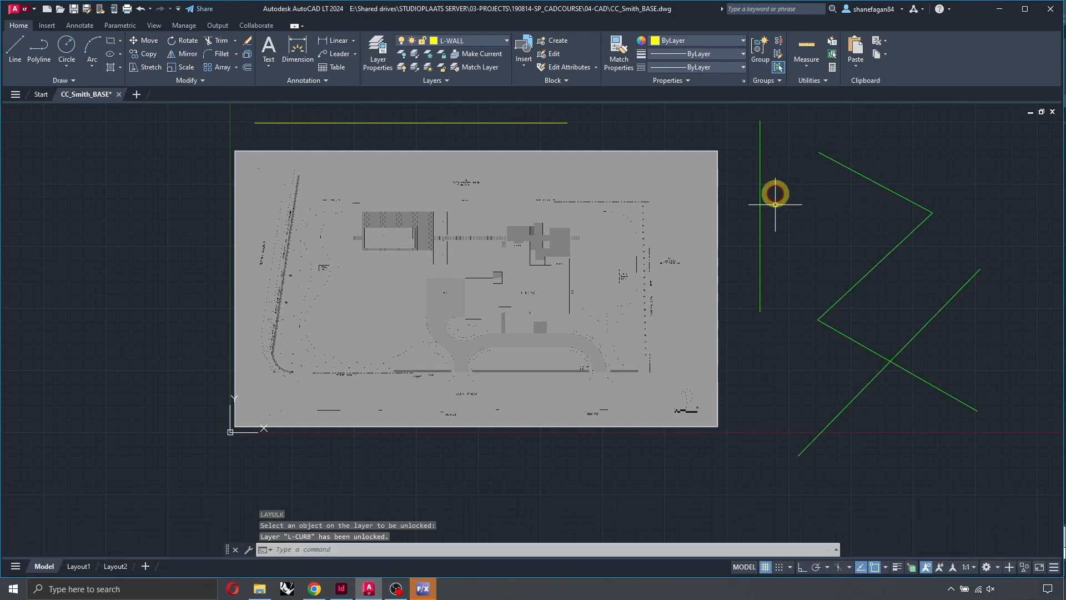
left_click(758, 231)
Step: Open the layer properties and switch plotting of layer 0 off and on again
left_click(371, 59)
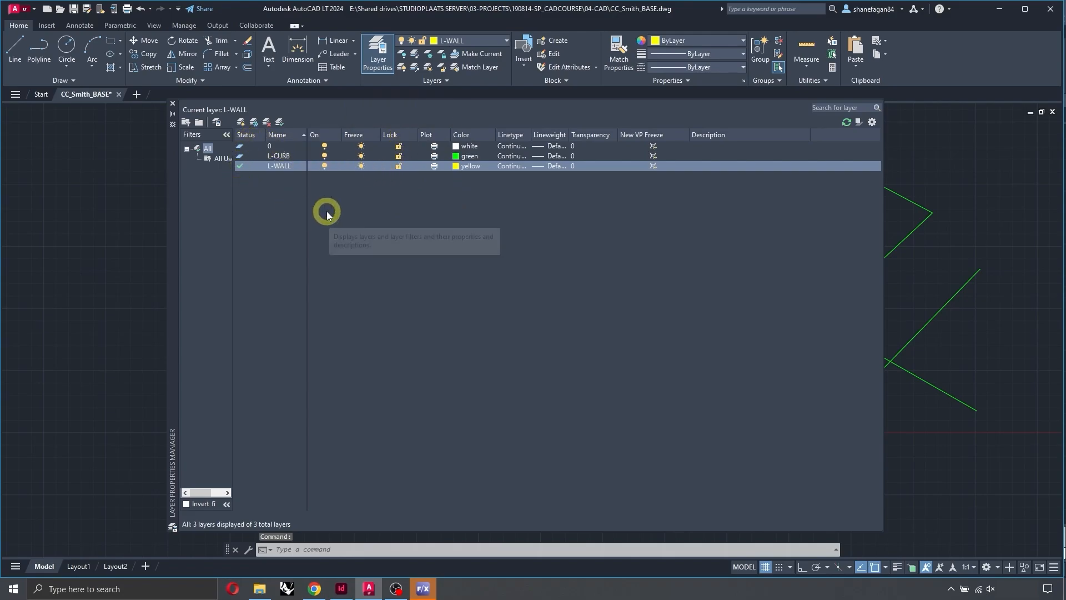
left_click(434, 148)
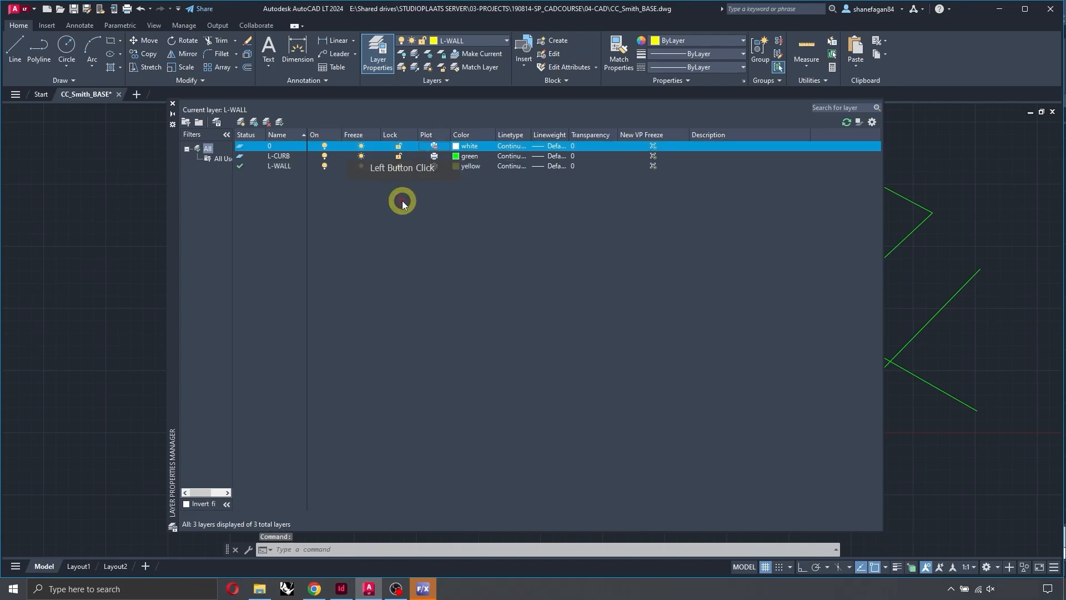
left_click(435, 147)
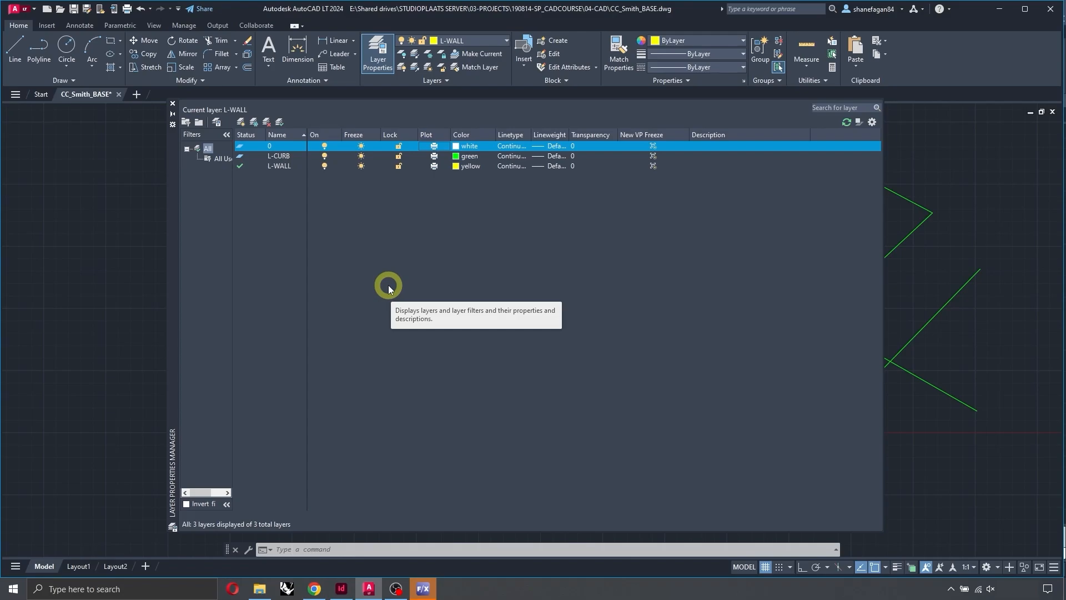
Step: Examine the color choices and the loadable linetypes for the L-CURB layer, keeping its green color and Continuous linetype
left_click(456, 156)
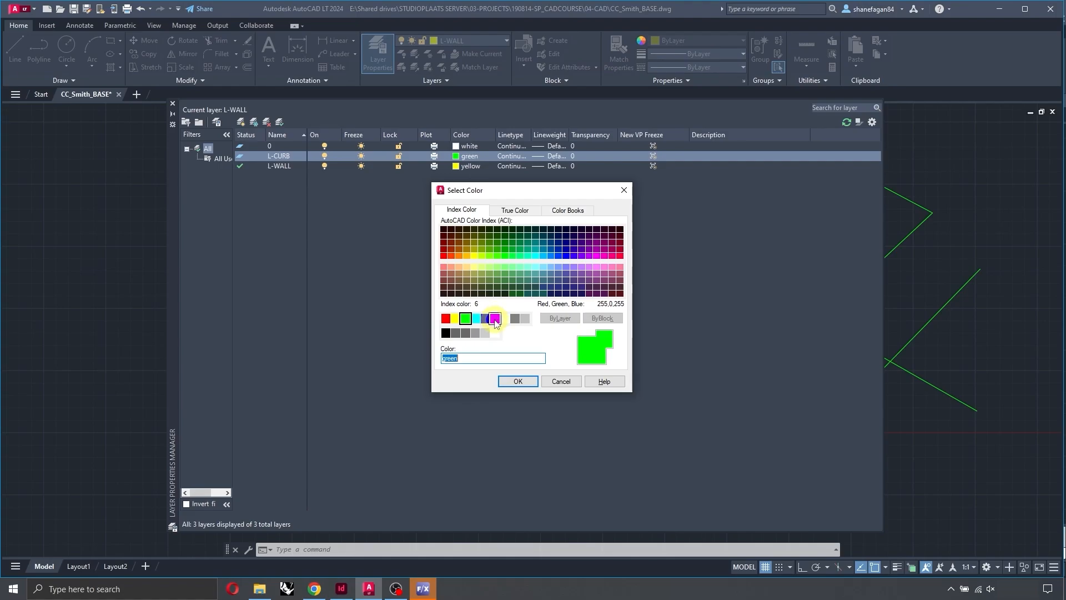
left_click(516, 380)
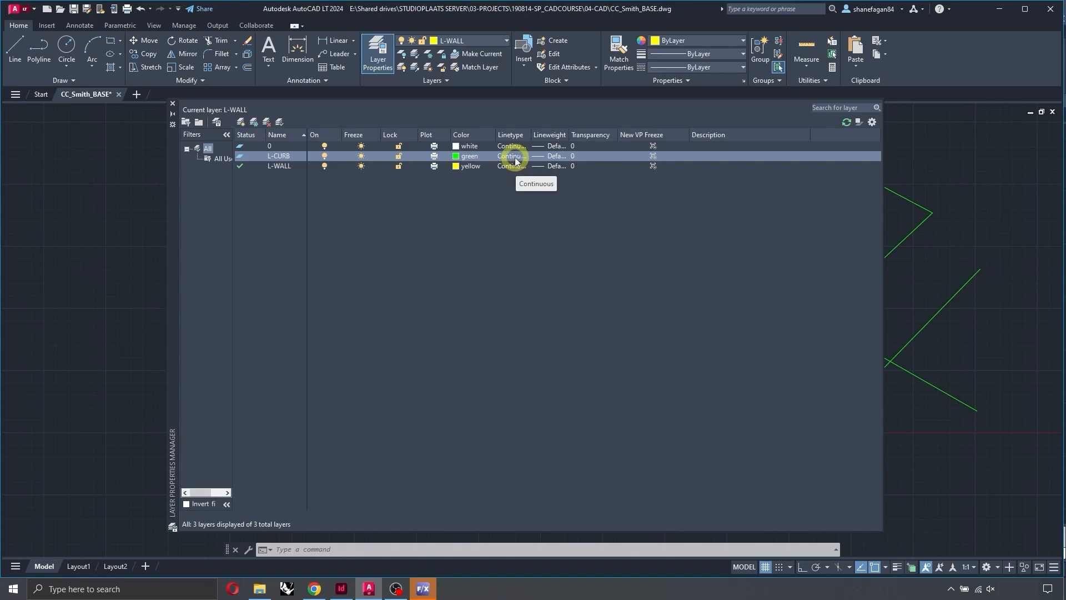
left_click(512, 157)
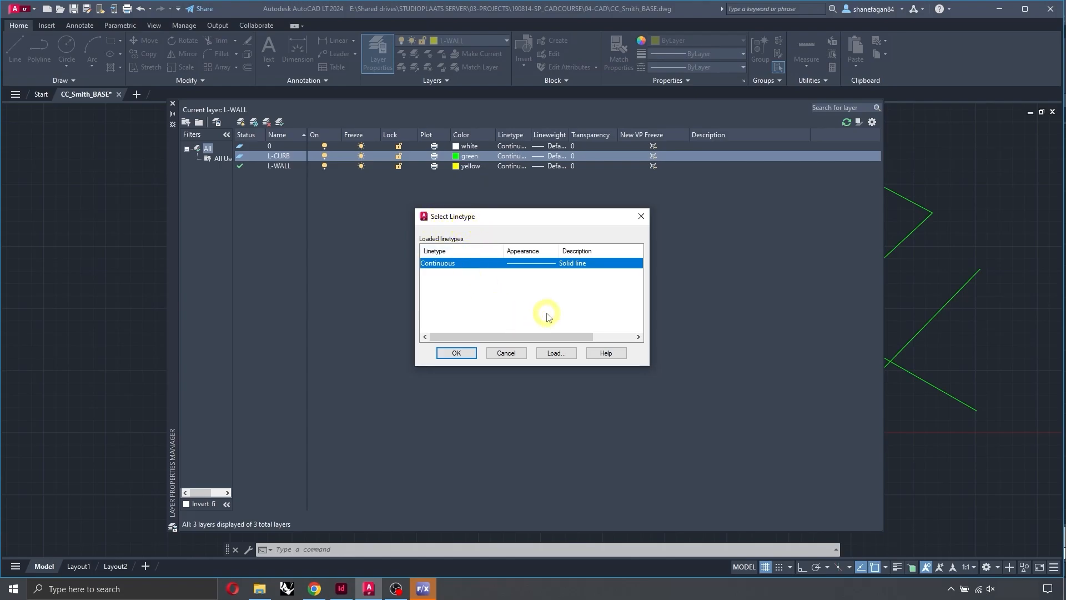
left_click(556, 353)
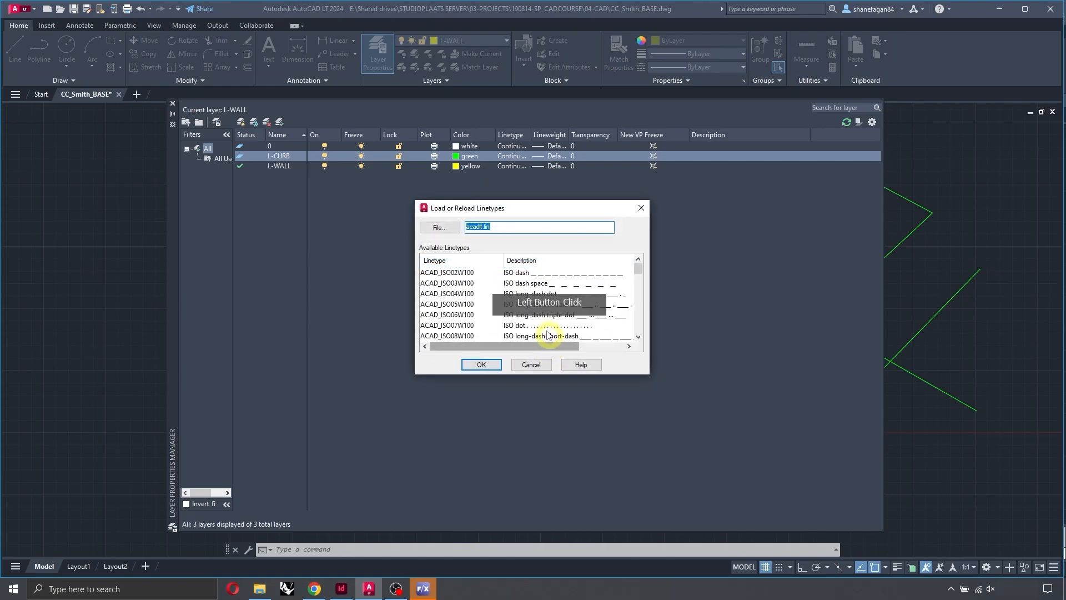
scroll(547, 327, "down", 3)
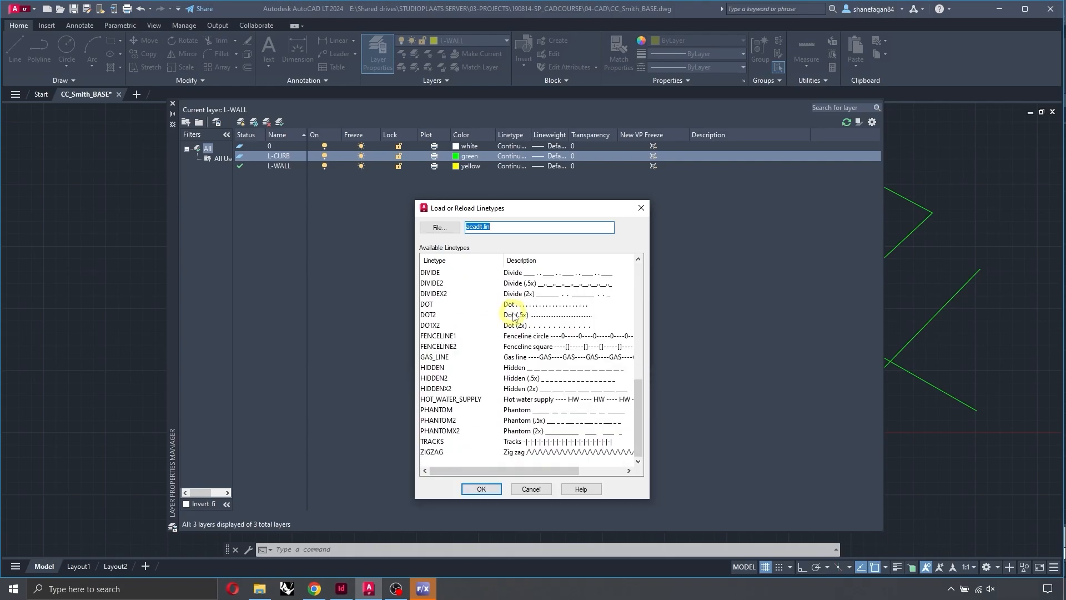
scroll(555, 311, "up", 7)
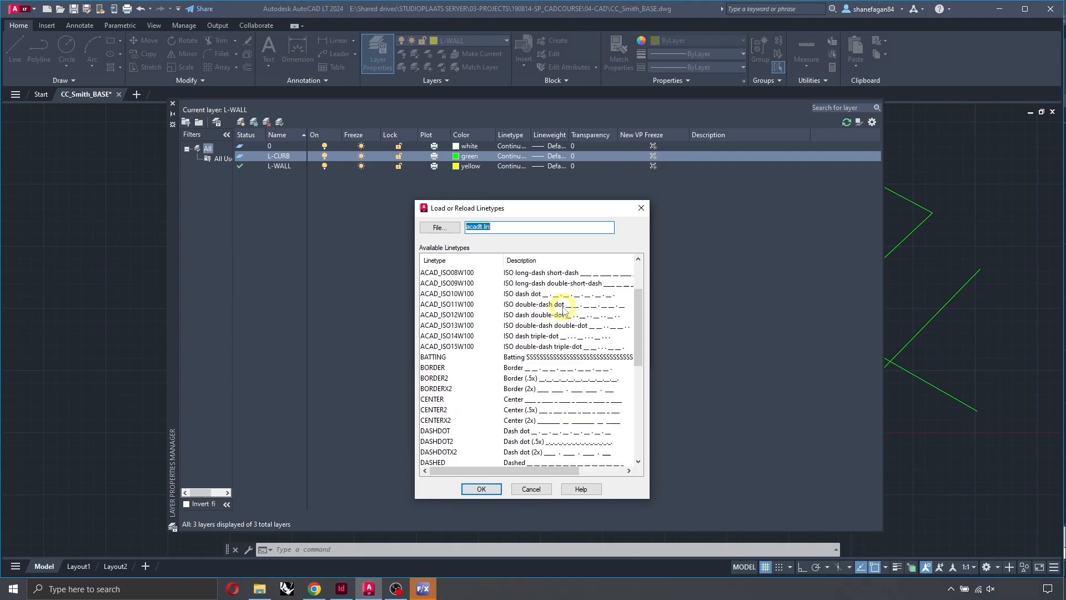
scroll(564, 310, "up", 2)
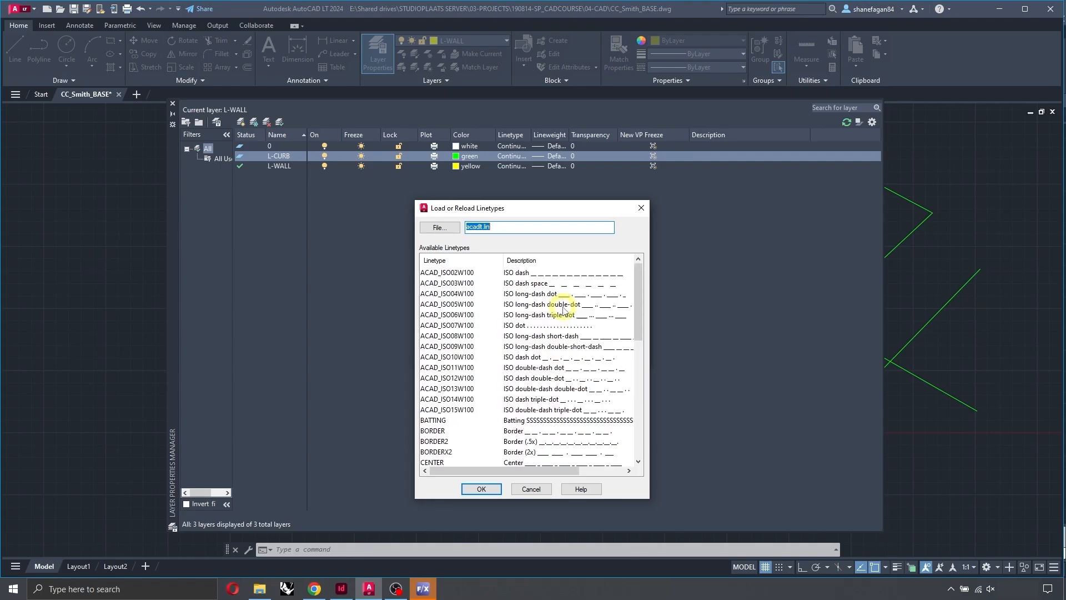
scroll(564, 310, "down", 1)
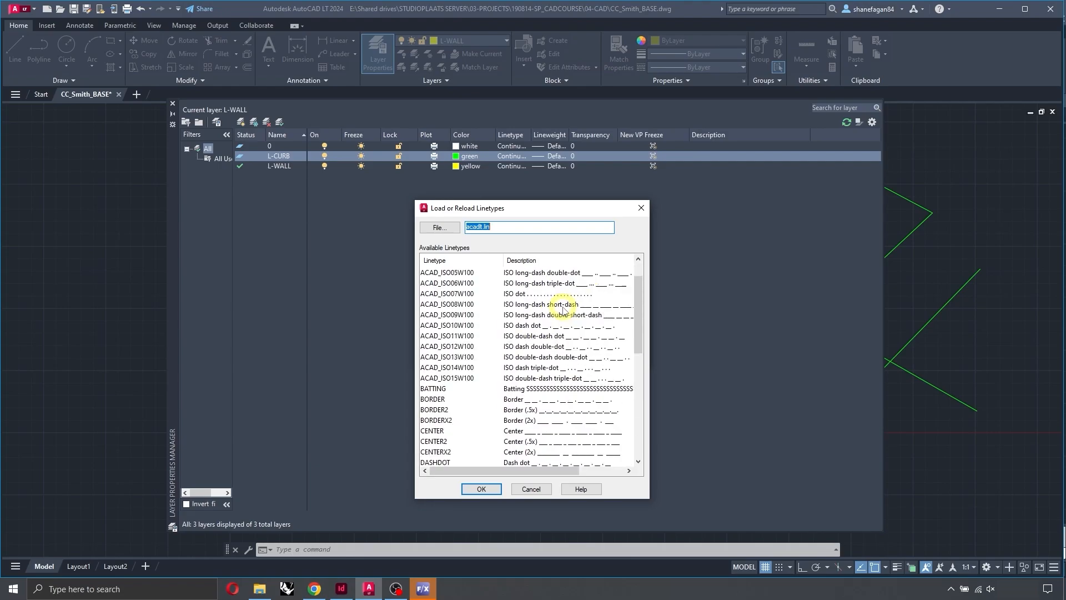
scroll(563, 309, "down", 2)
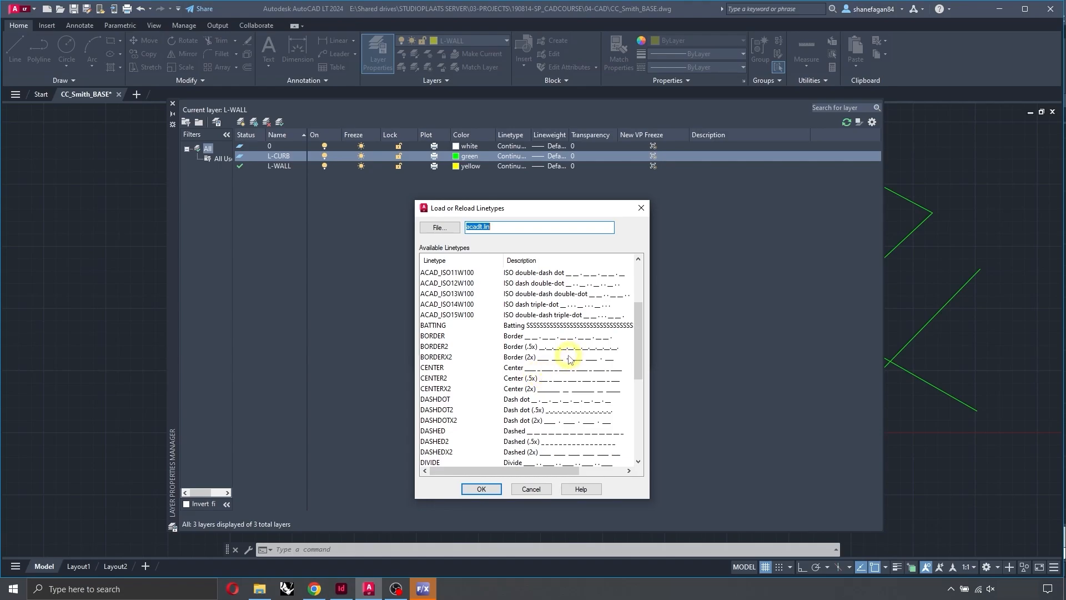
scroll(568, 358, "down", 3)
left_click(531, 489)
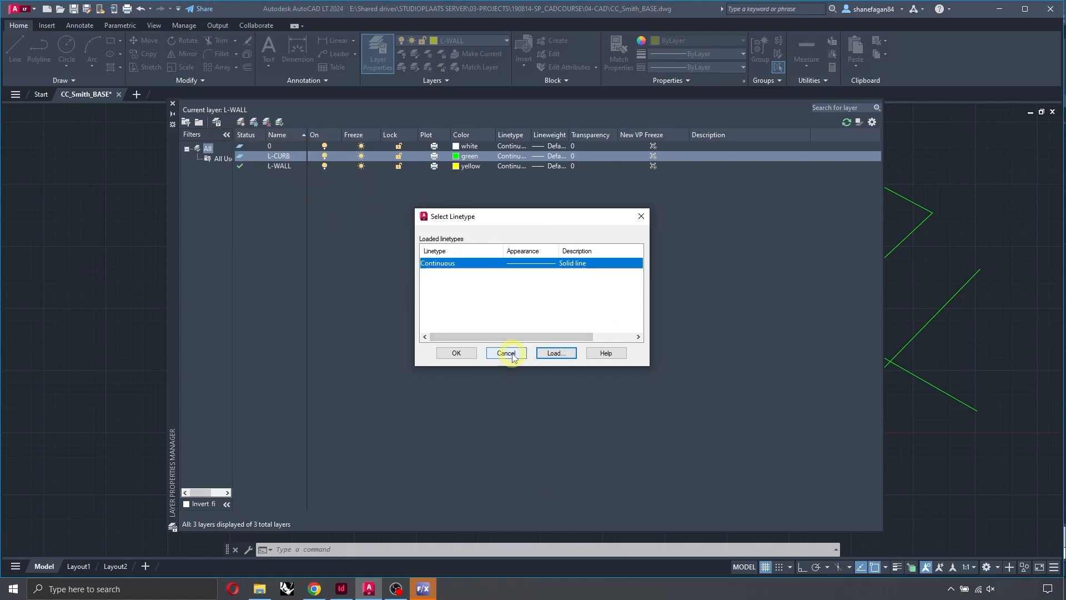
left_click(507, 353)
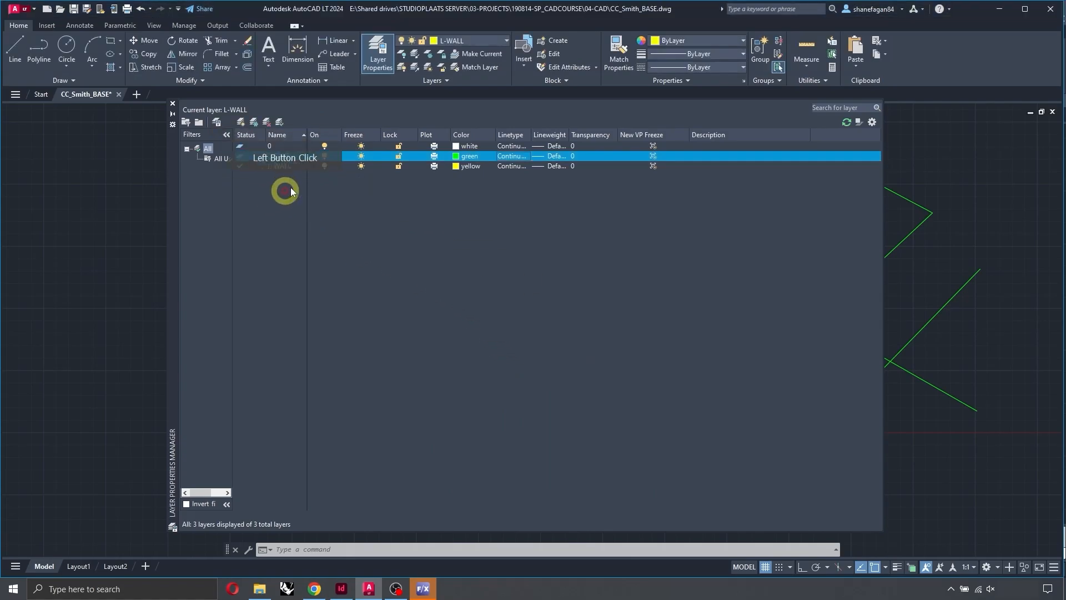
Step: Create a new layer named L-PL and set its color to blue
left_click(241, 123)
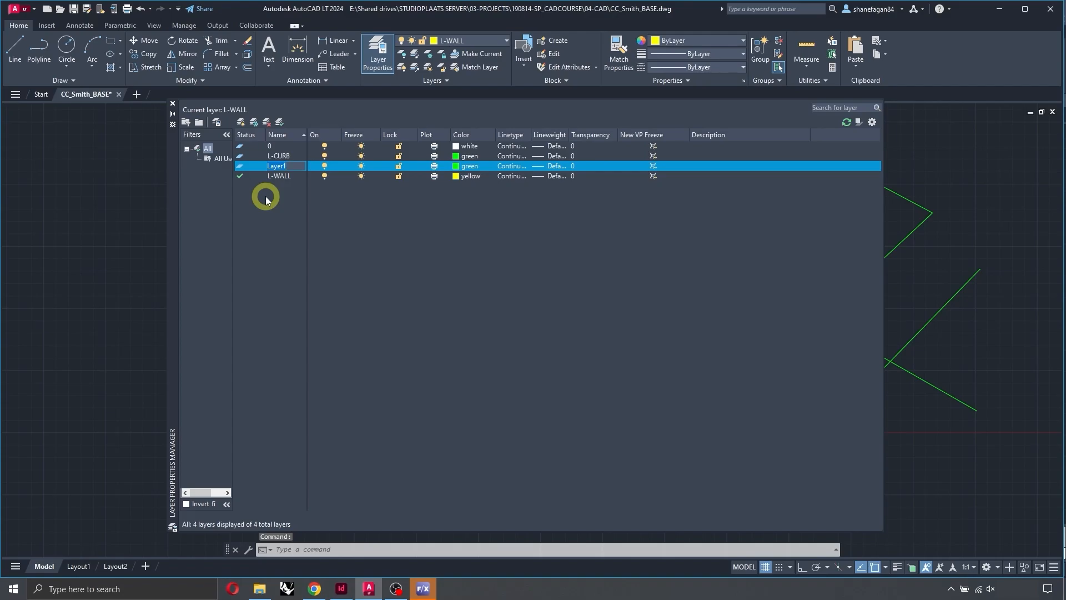
type("L-PL")
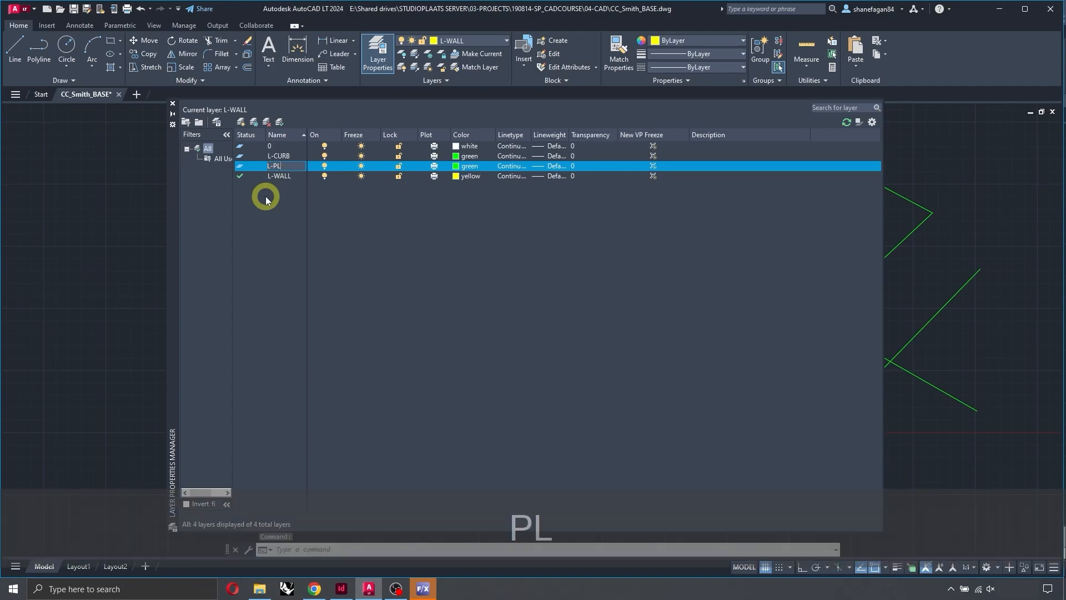
left_click(458, 168)
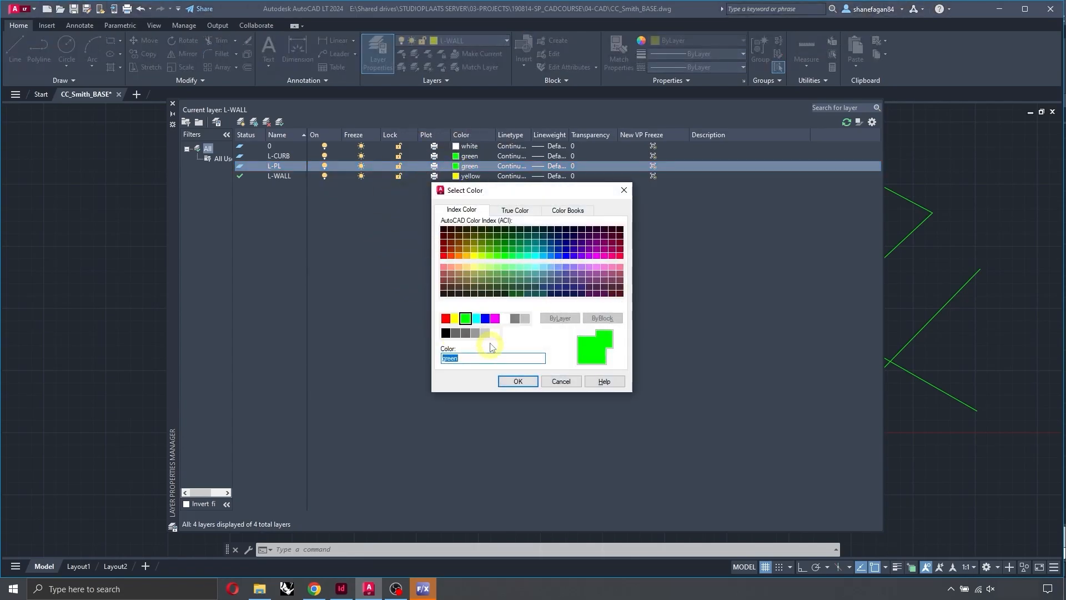
left_click(485, 320)
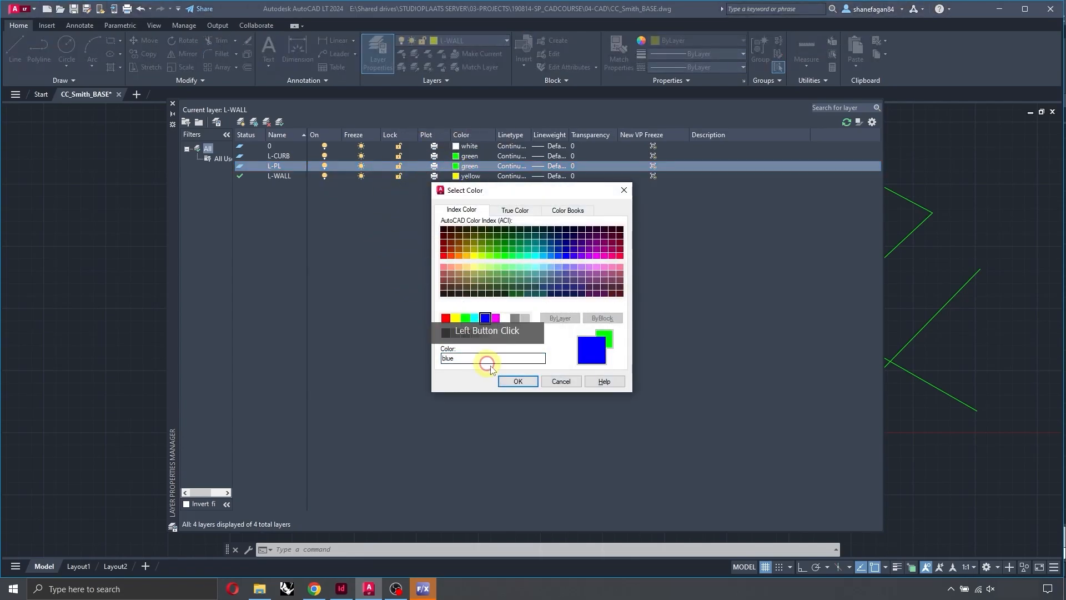
left_click(517, 381)
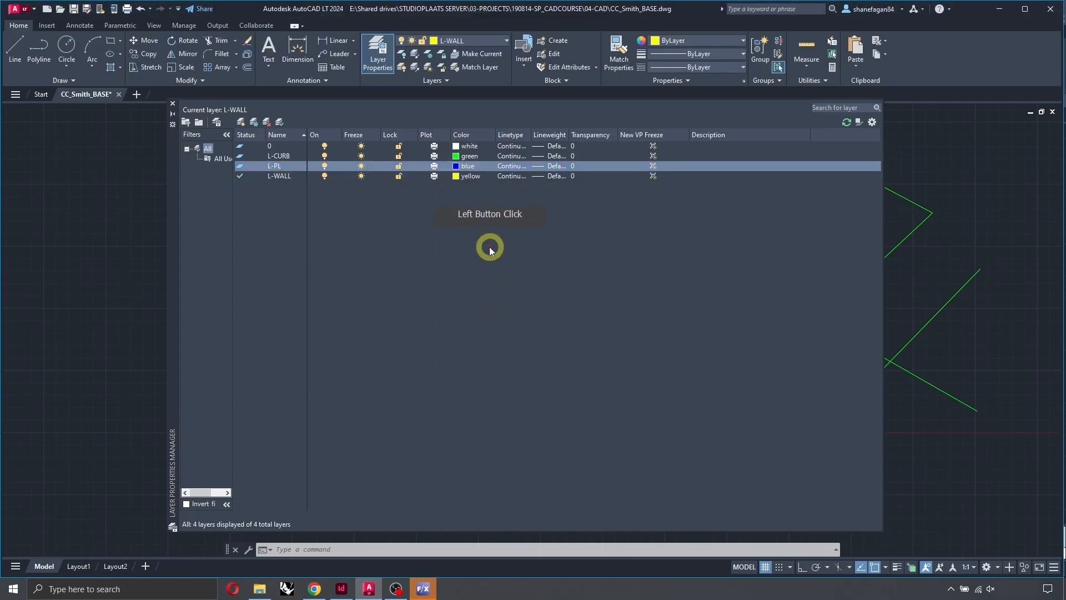
Step: Load the PHANTOM2 linetype from acadlt.lin through the linetype selection of the L-PL layer
left_click(509, 168)
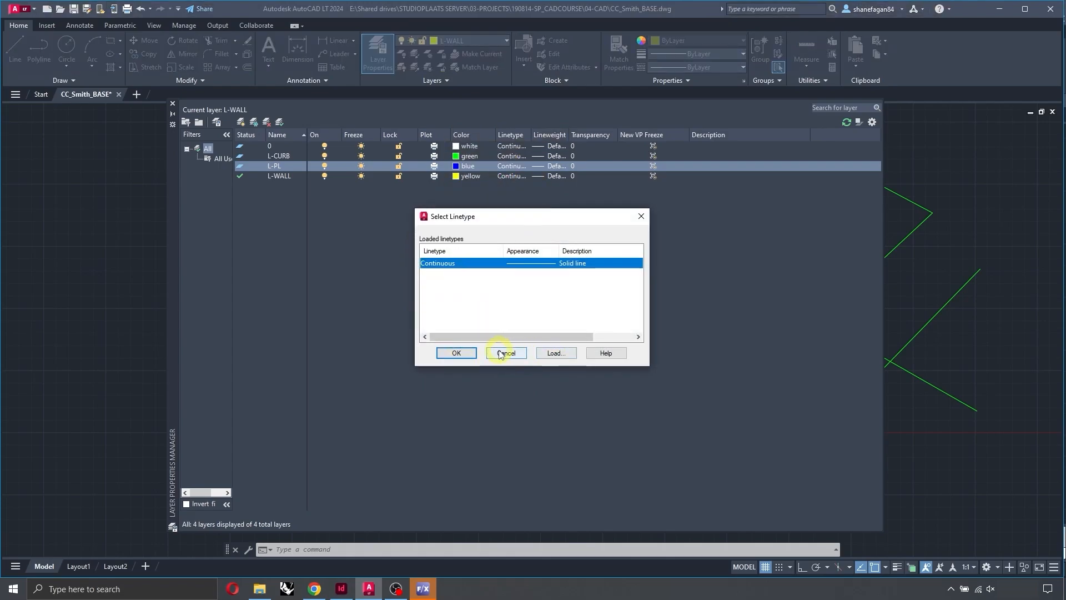
left_click(553, 353)
scroll(535, 312, "down", 12)
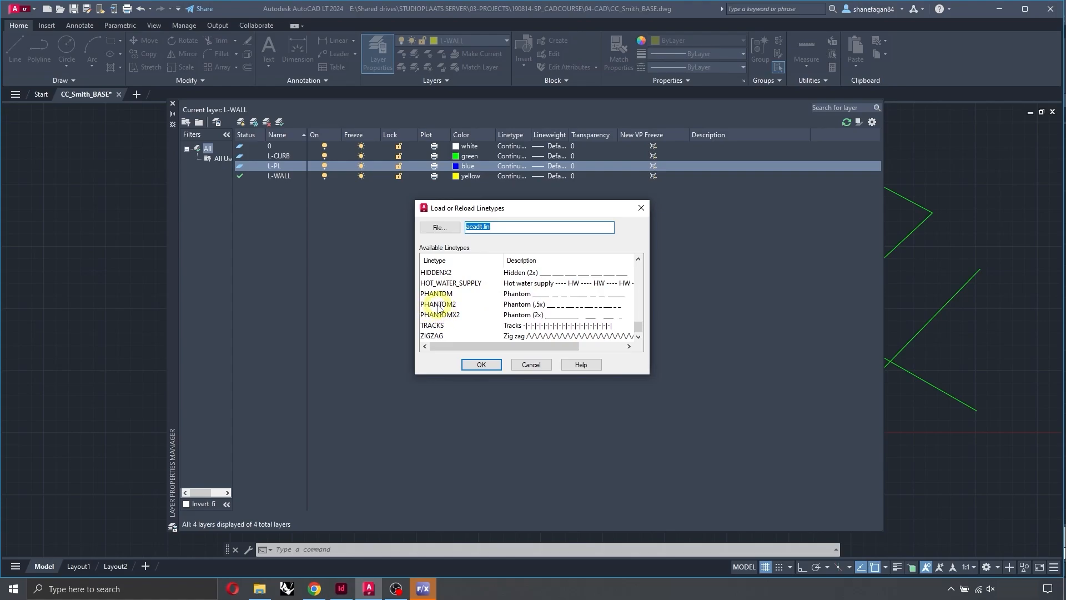
left_click(438, 304)
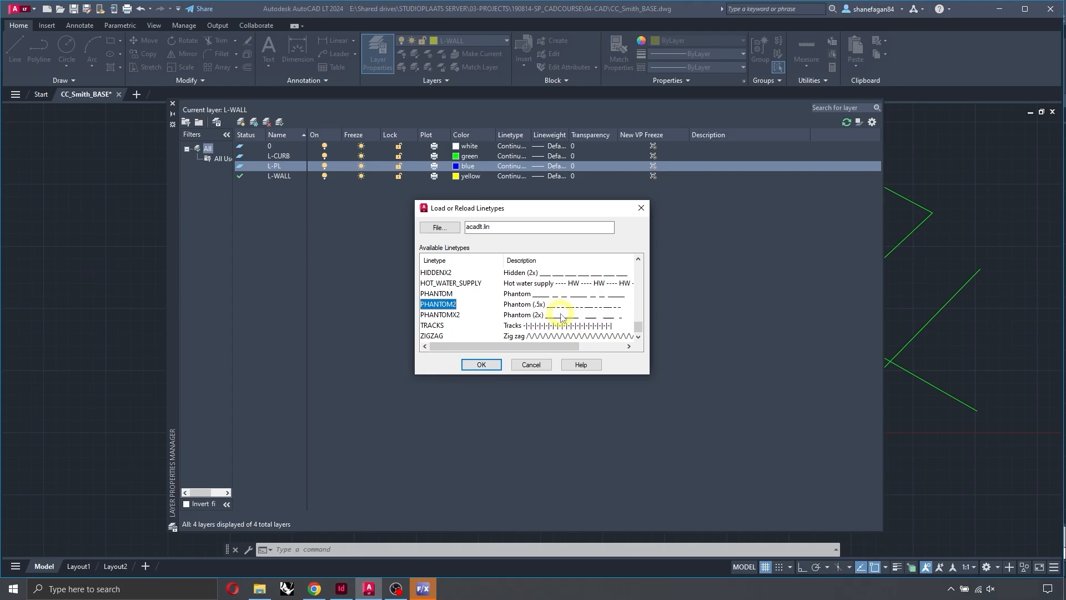
left_click(498, 366)
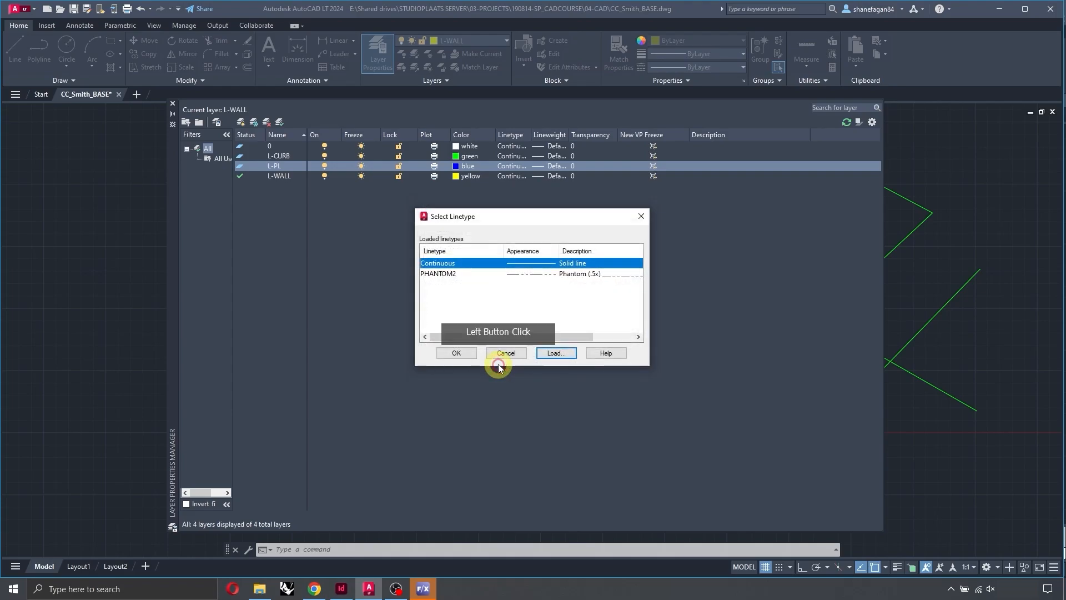
left_click(457, 354)
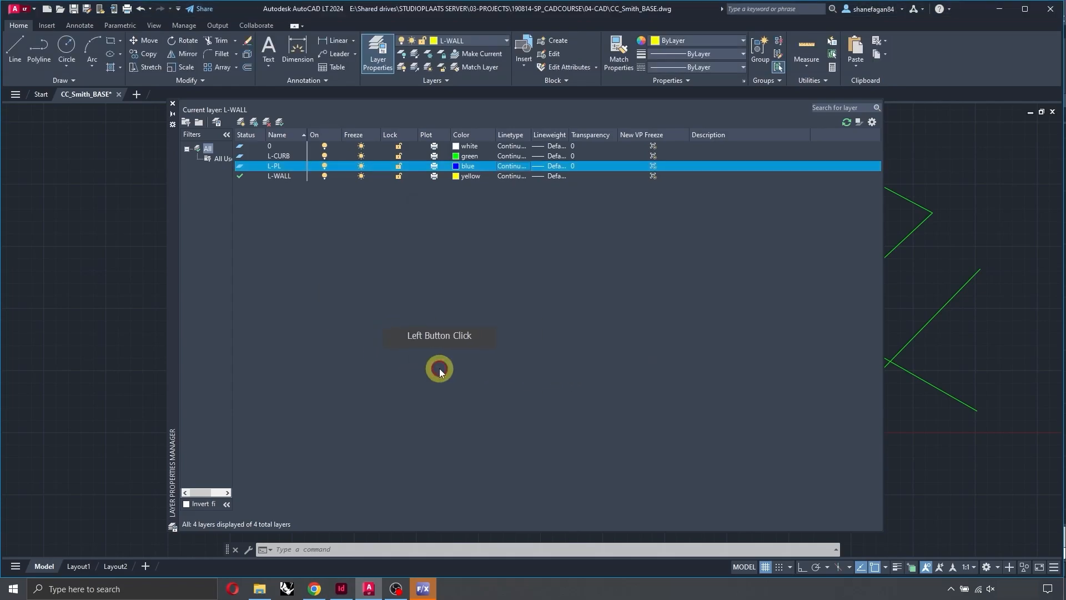
Step: Assign the PHANTOM2 linetype to the L-PL layer and widen the Linetype column to show full names
left_click(497, 167)
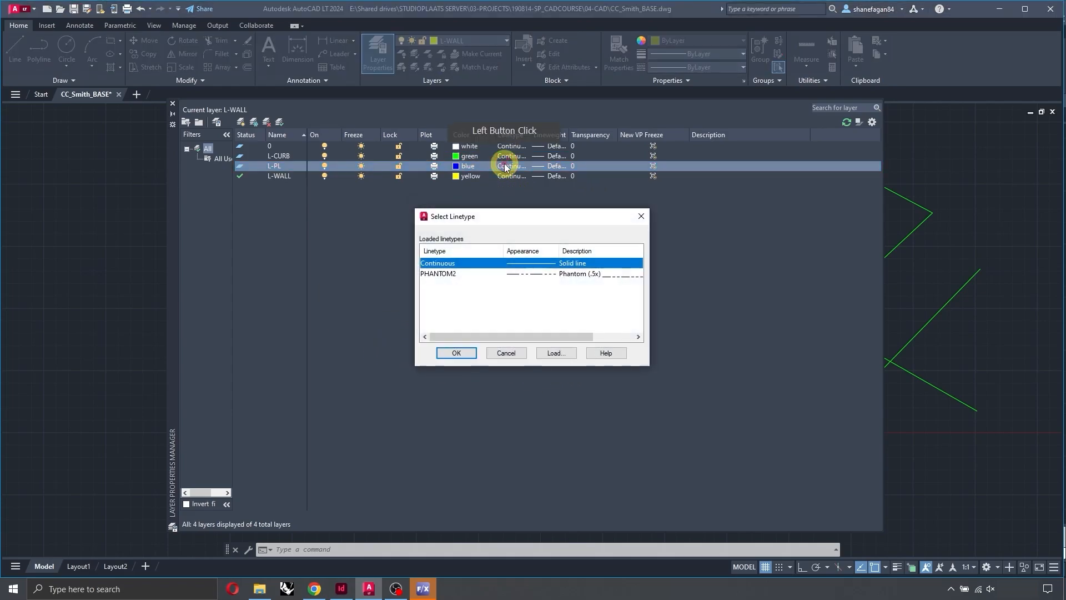
left_click(440, 275)
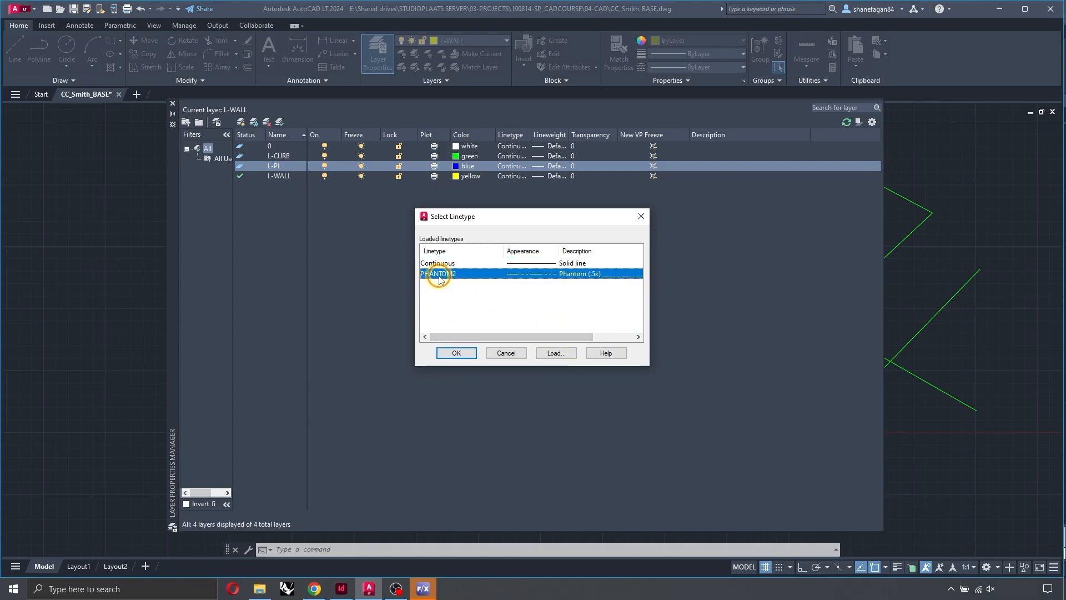
left_click(456, 354)
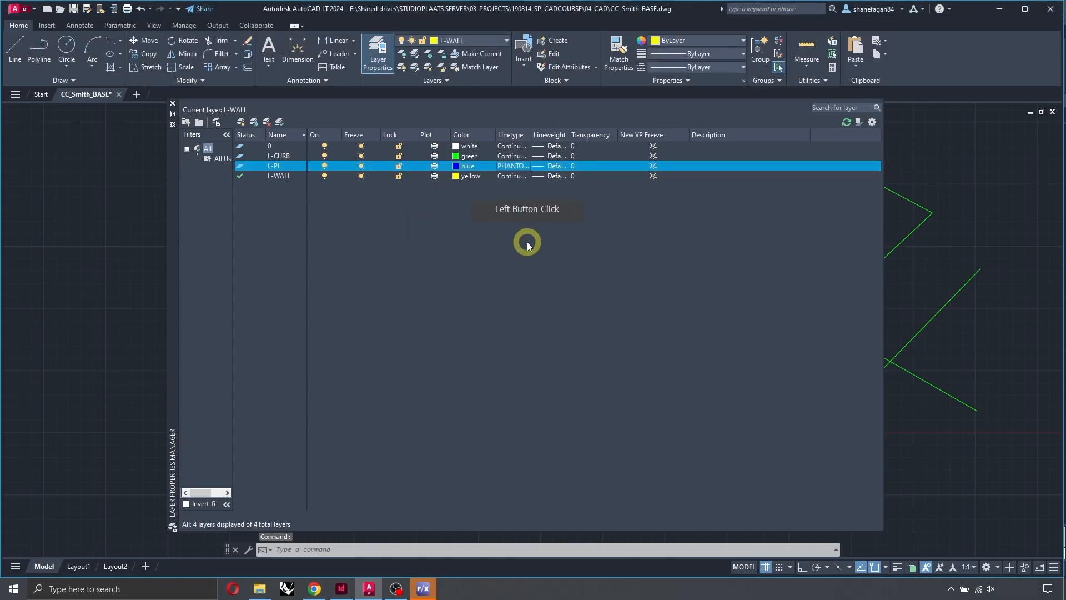
left_click_drag(531, 135, 578, 135)
Step: Close the layer properties and make L-PL the current layer
left_click(172, 103)
left_click(483, 41)
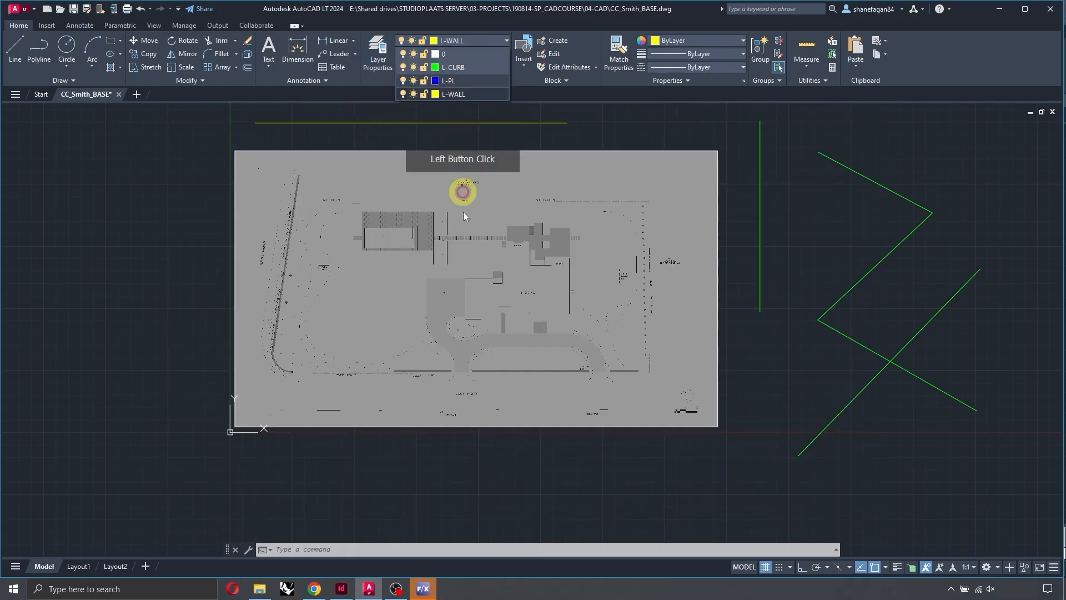
left_click(478, 81)
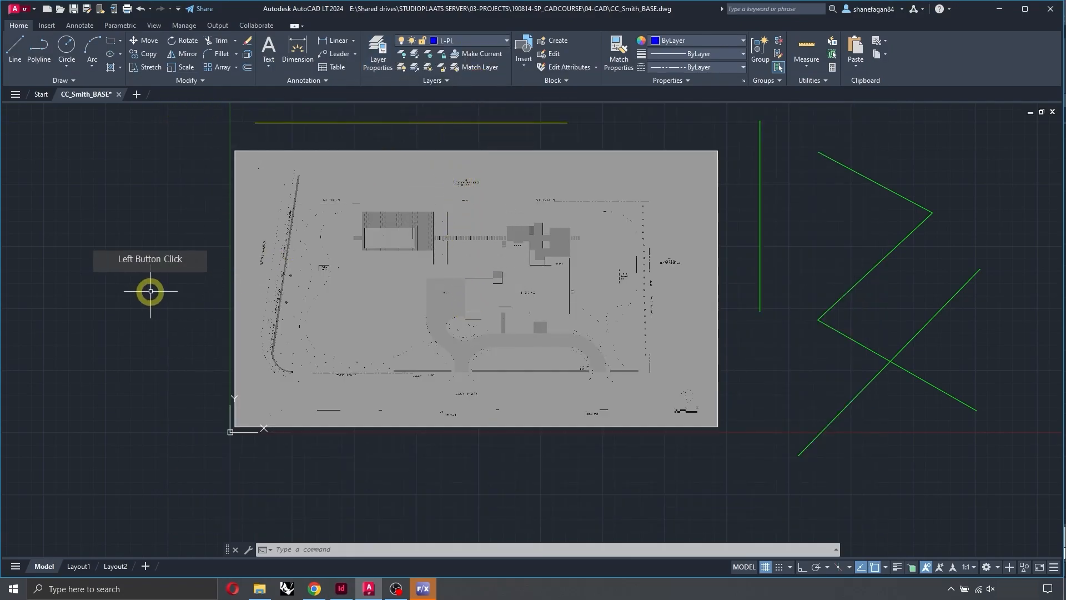
Step: With ortho on, draw a long horizontal polyline on L-PL above the site plan, extending well past both of its sides
type("PL")
key("space")
scroll(250, 250, "down", 9)
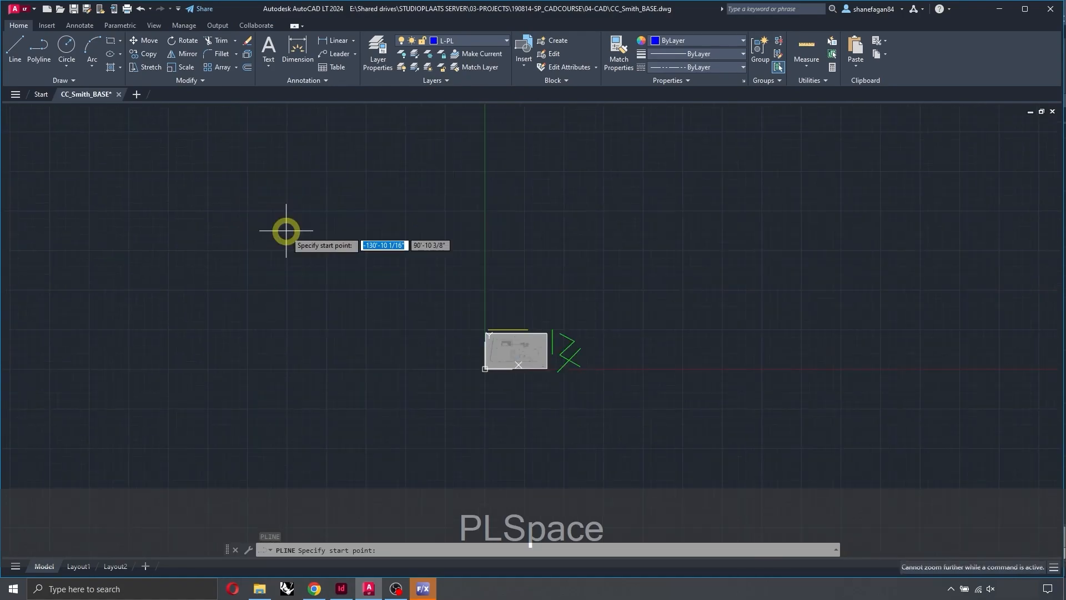
left_click(145, 245)
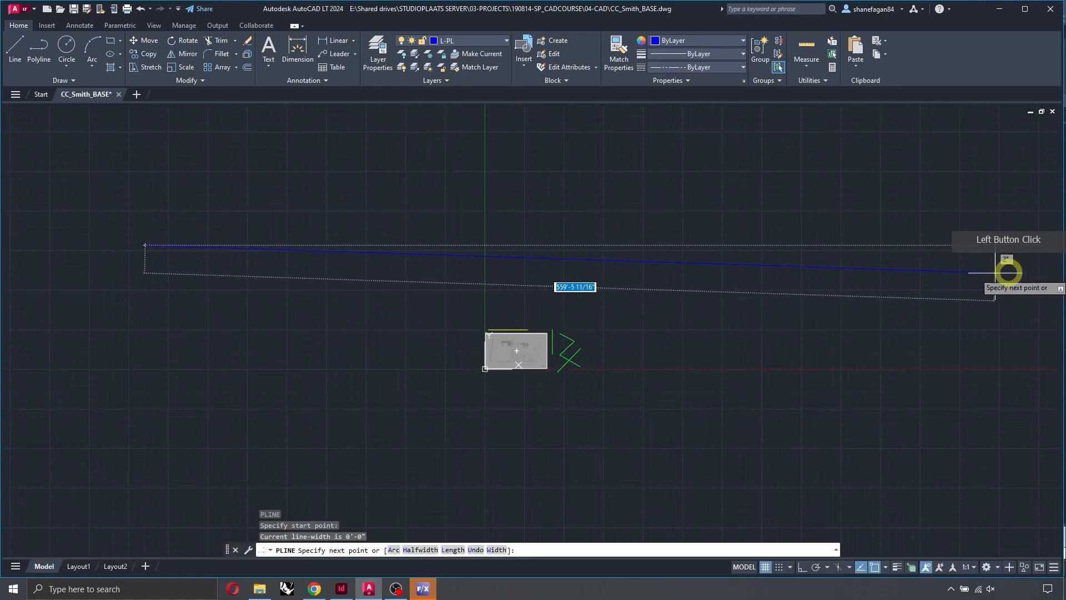
key("F8")
left_click(976, 275)
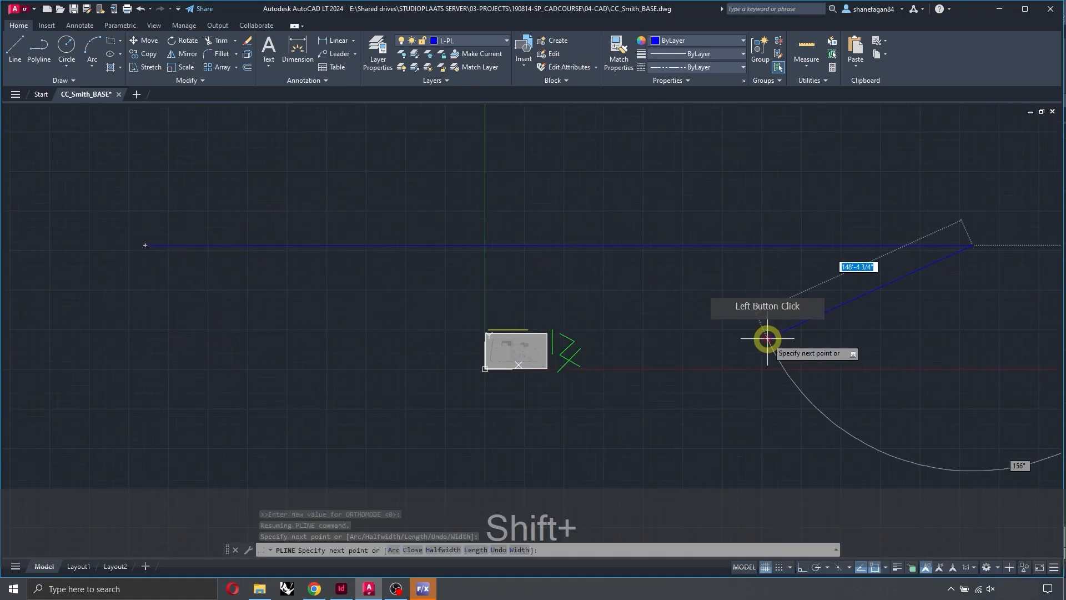
key("shift+space")
Step: Select the blue polyline and examine its dash pattern at different magnifications
scroll(210, 238, "up", 8)
scroll(210, 238, "up", 2)
scroll(299, 233, "down", 13)
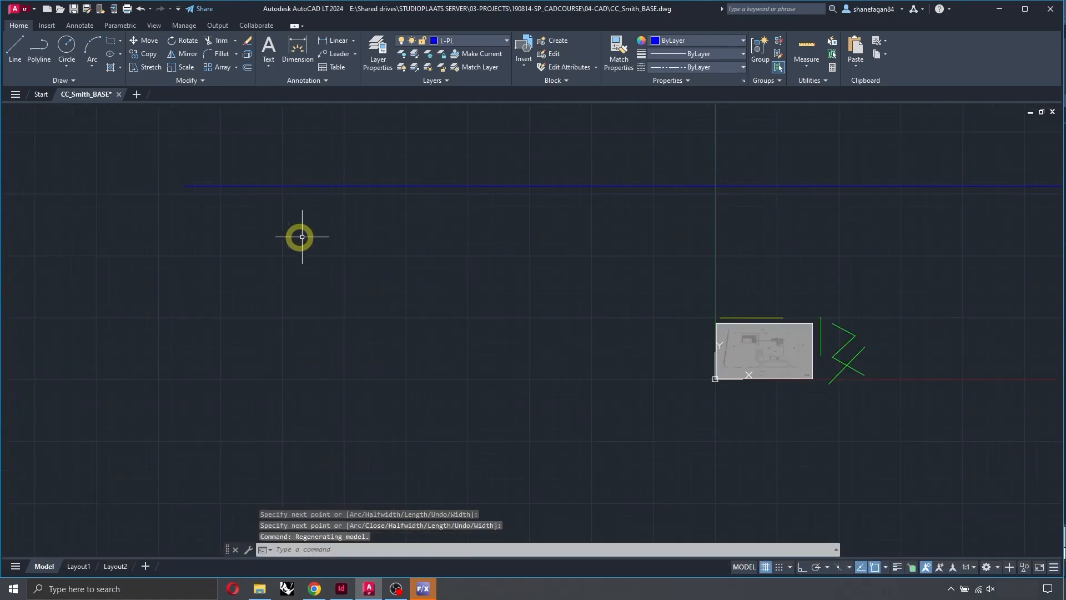
scroll(566, 196, "up", 6)
middle_click_drag(538, 224, 841, 188)
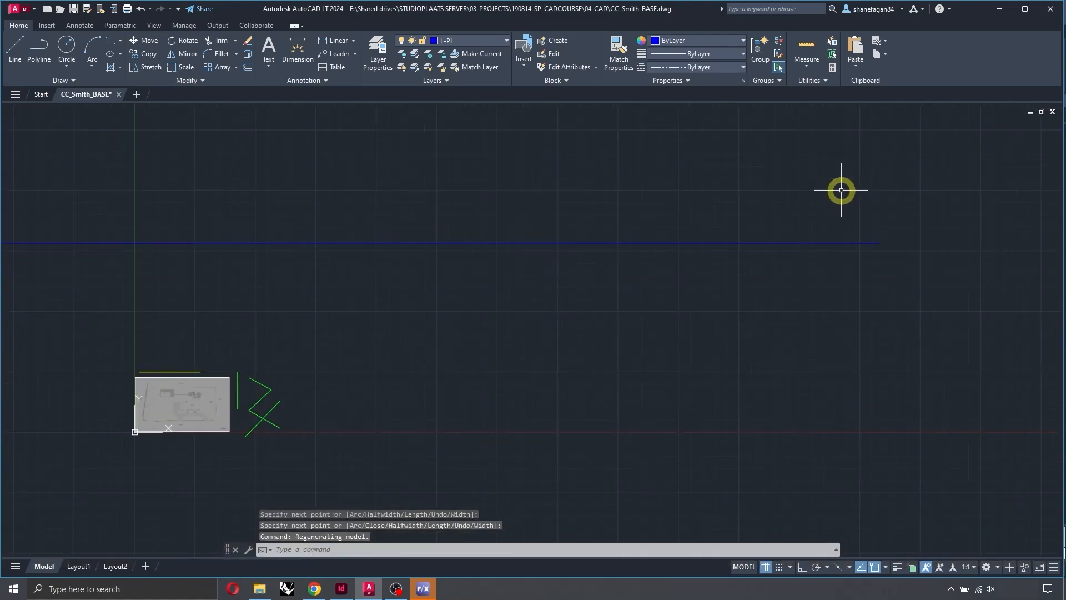
scroll(808, 178, "down", 2)
left_click(500, 166)
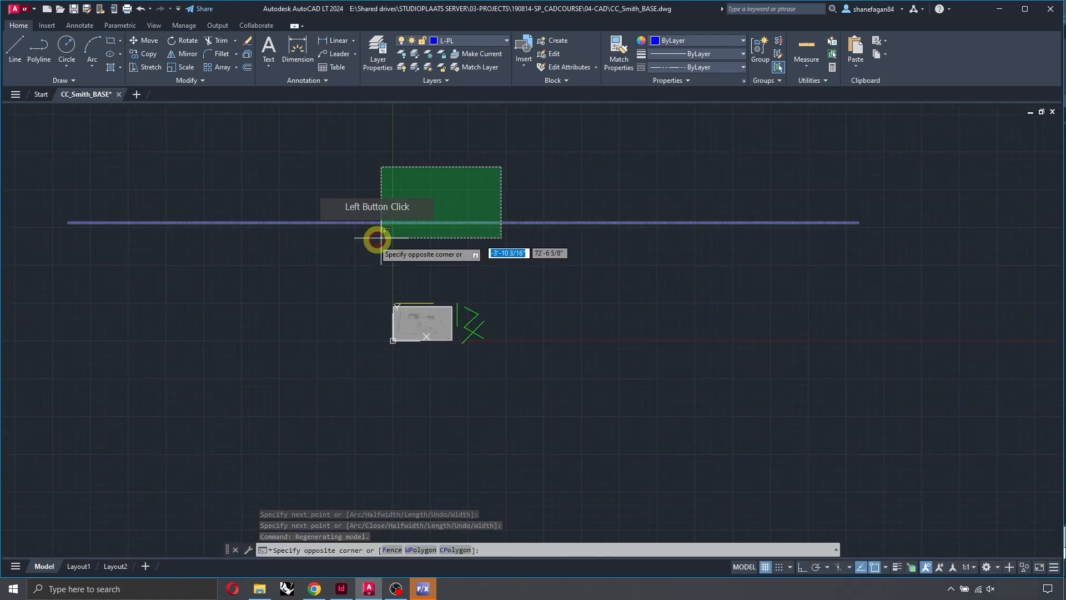
left_click(378, 239)
scroll(396, 228, "up", 3)
scroll(461, 166, "up", 3)
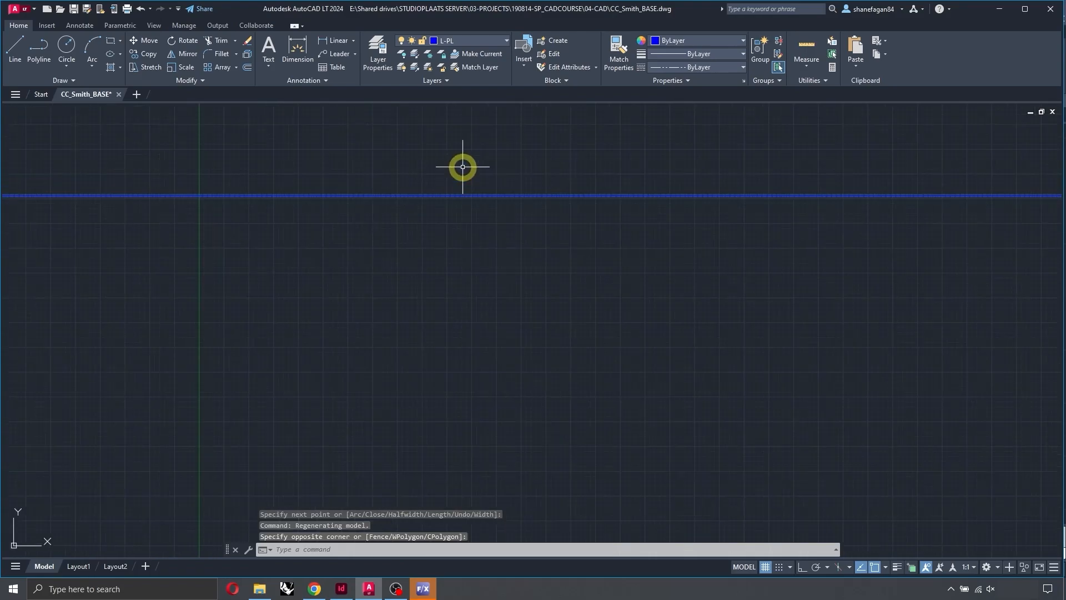
scroll(448, 243, "up", 1)
scroll(471, 264, "up", 3)
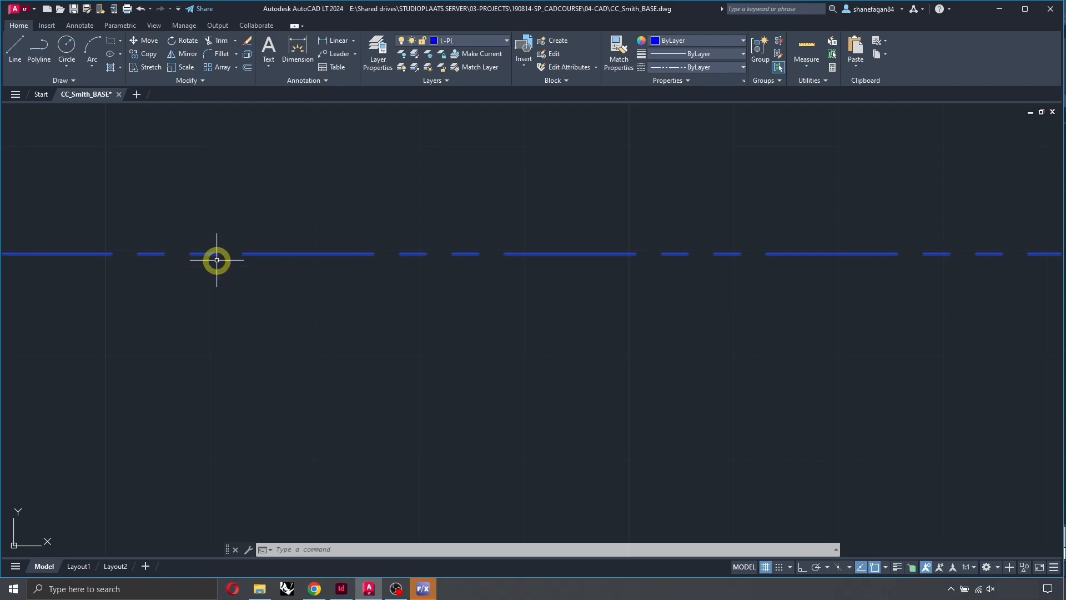
Step: Stretch the blue polyline's right endpoint down and back to the left so that the line slopes
scroll(428, 252, "down", 6)
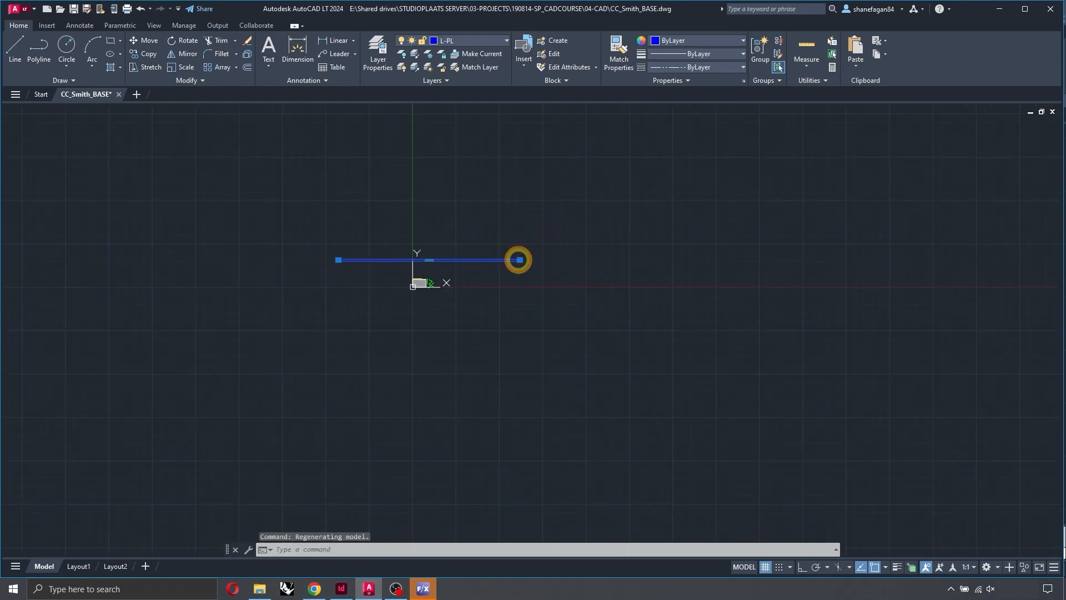
left_click(518, 260)
scroll(381, 281, "up", 10)
scroll(335, 260, "up", 7)
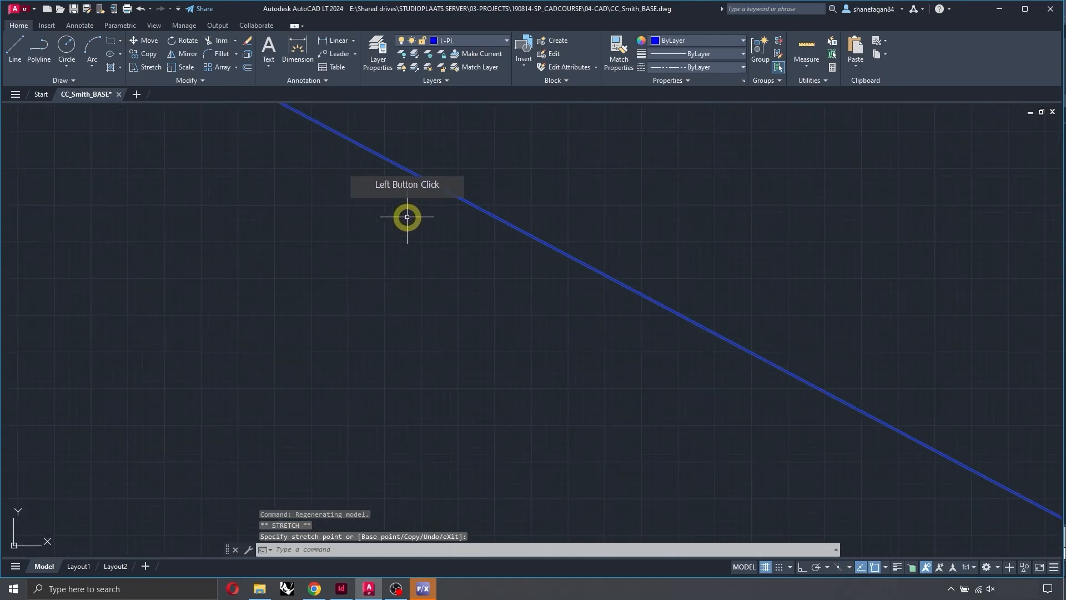
Step: Examine the phantom dash pattern along the sloped blue polyline, both close up and at full extent
scroll(408, 216, "up", 4)
scroll(577, 159, "up", 7)
scroll(417, 285, "up", 2)
scroll(410, 294, "up", 10)
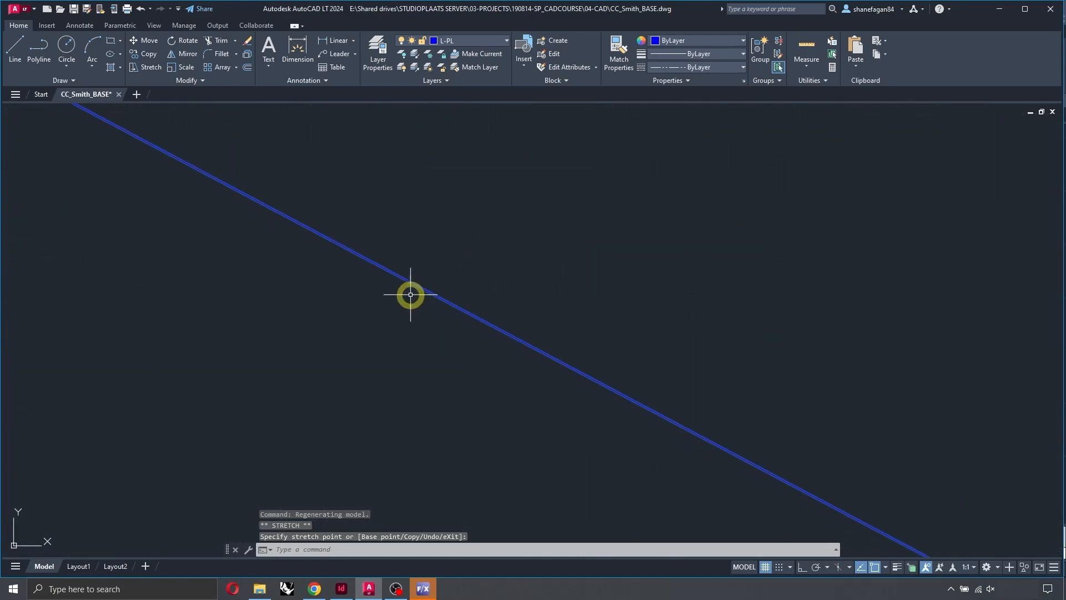
scroll(559, 175, "up", 4)
scroll(457, 264, "down", 8)
scroll(443, 251, "up", 3)
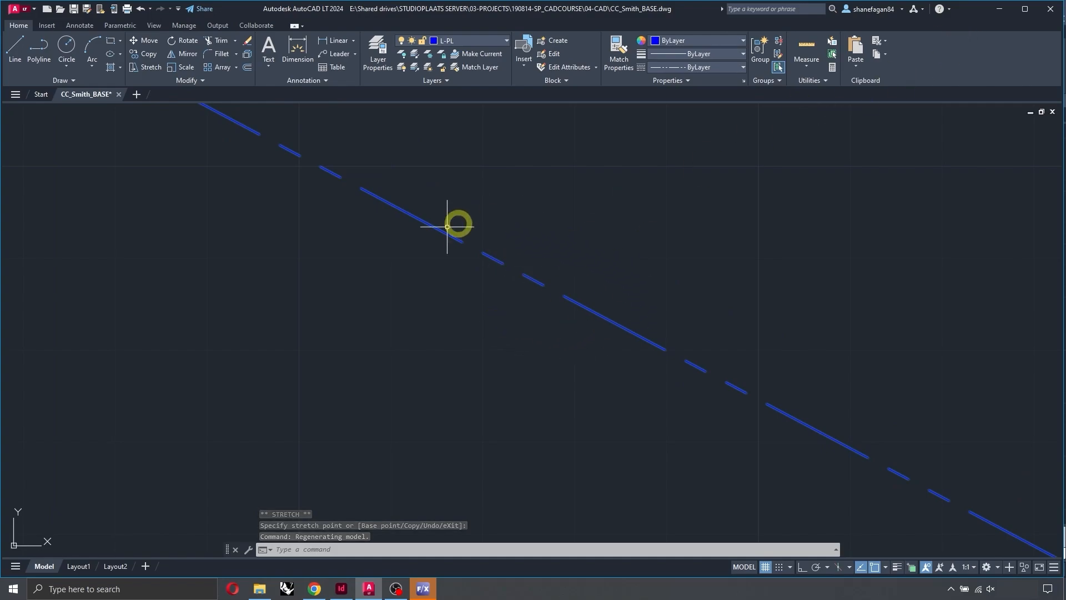
scroll(403, 340, "up", 5)
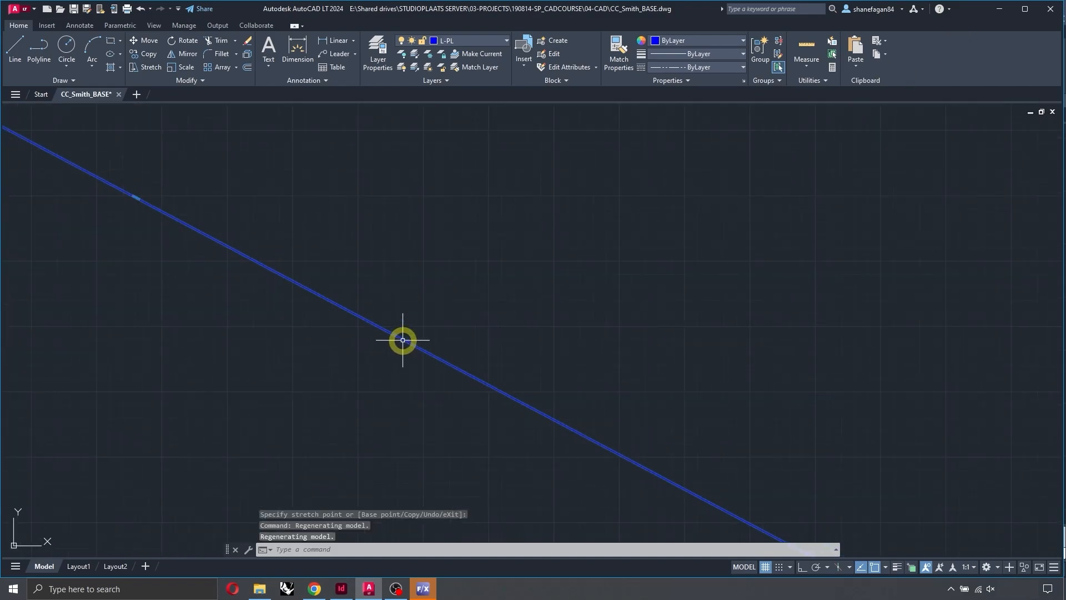
scroll(424, 307, "down", 8)
scroll(422, 308, "up", 3)
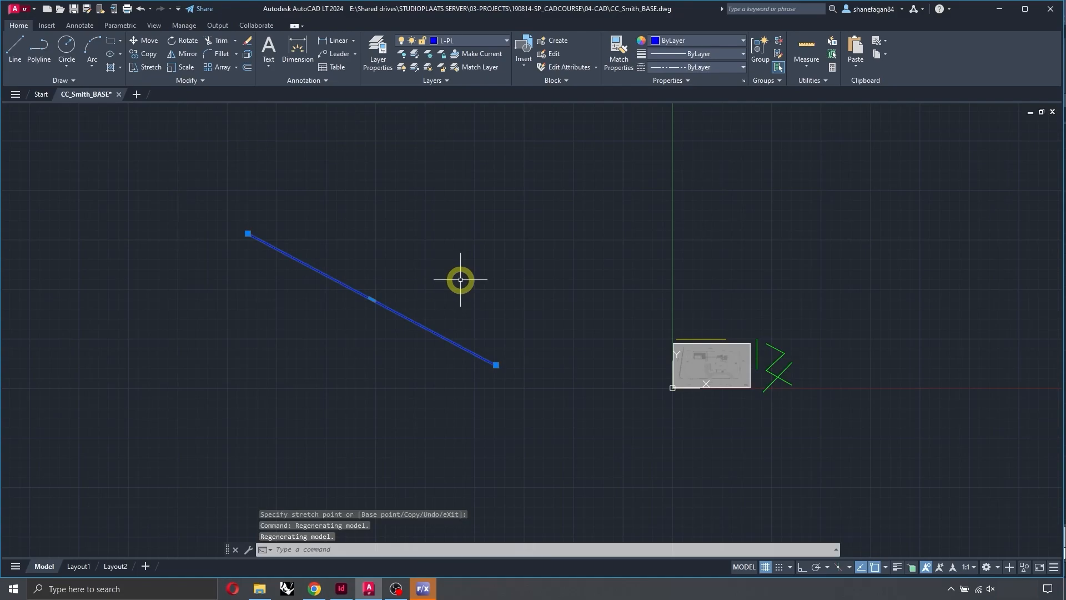
Step: Reopen the layer properties and widen the Lineweight column to show its full values
type("la")
key("Return")
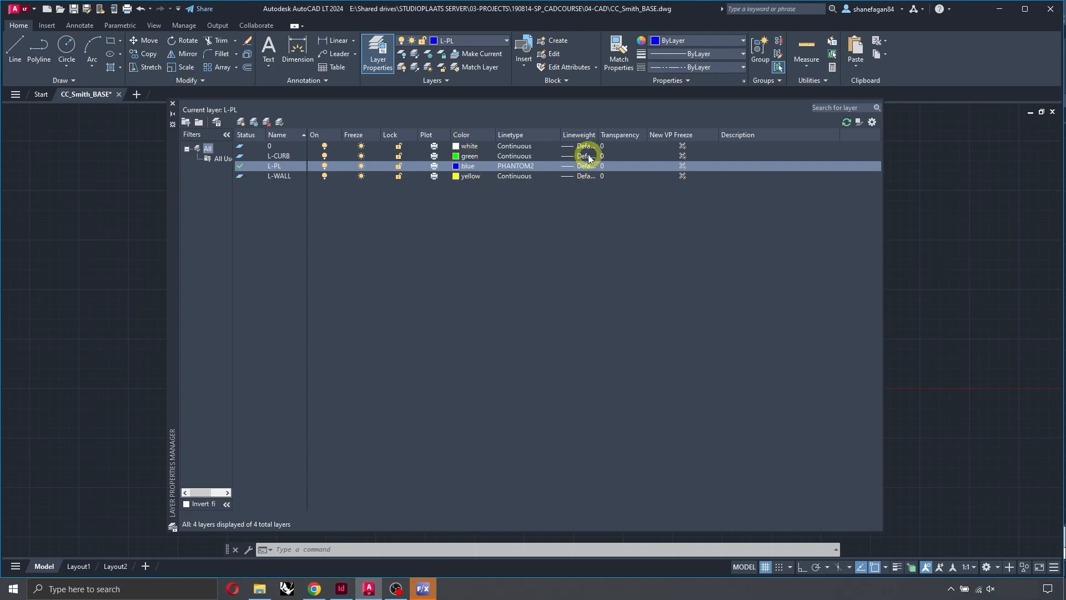
left_click_drag(598, 135, 634, 135)
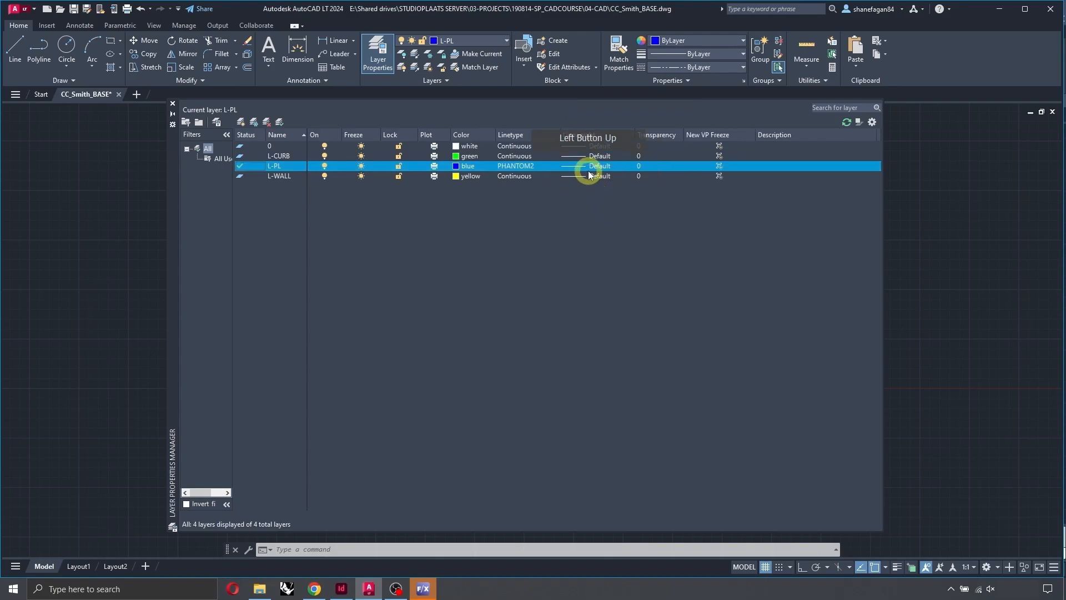